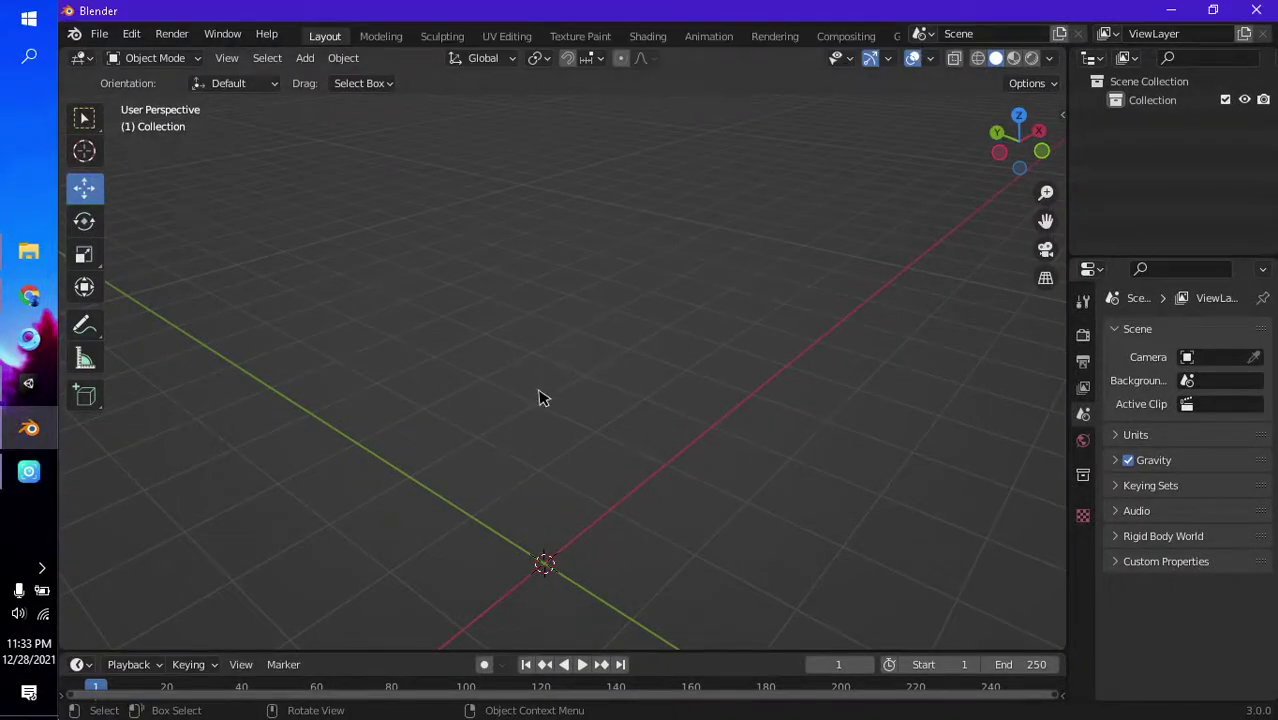
# - Orbit around the empty Blender viewport, then switch to the Unity editor from the taskbar
pyautogui.moveTo(605, 457)
pyautogui.mouseDown(button='middle')
pyautogui.moveTo(905, 425)
pyautogui.moveTo(561, 415)
pyautogui.mouseUp(button='middle')
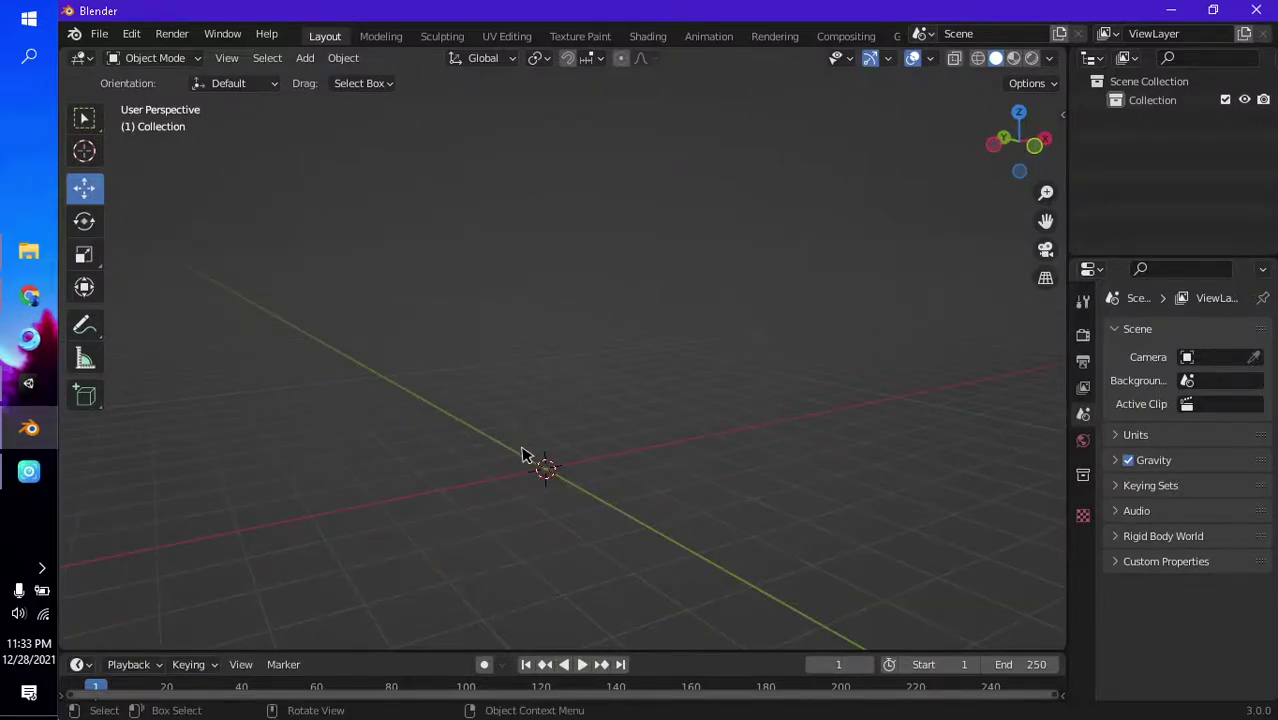
pyautogui.moveTo(522, 455)
pyautogui.mouseDown(button='middle')
pyautogui.moveTo(579, 420)
pyautogui.moveTo(645, 429)
pyautogui.moveTo(579, 422)
pyautogui.mouseUp(button='middle')
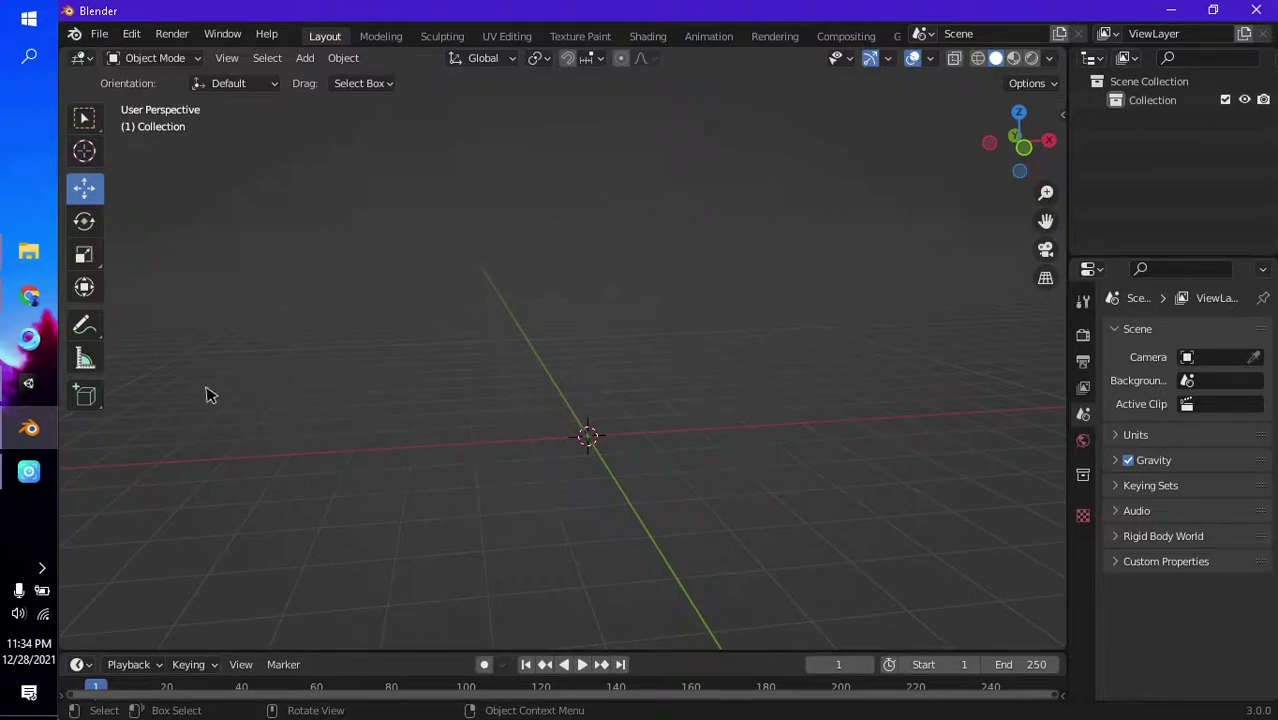
pyautogui.click(28, 383)
# - Delete the monkey object from the Hierarchy and the monkey model from the Assets folder
pyautogui.click(183, 143)
pyautogui.press('Delete')
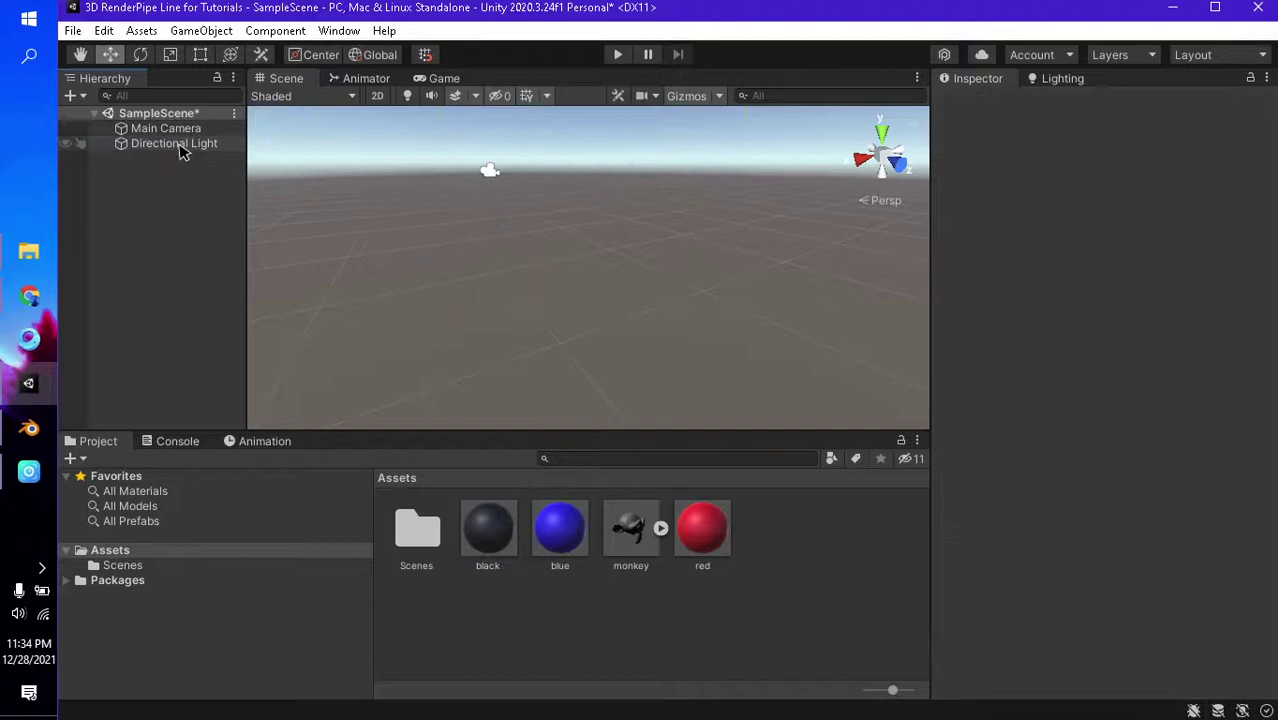
pyautogui.click(625, 528)
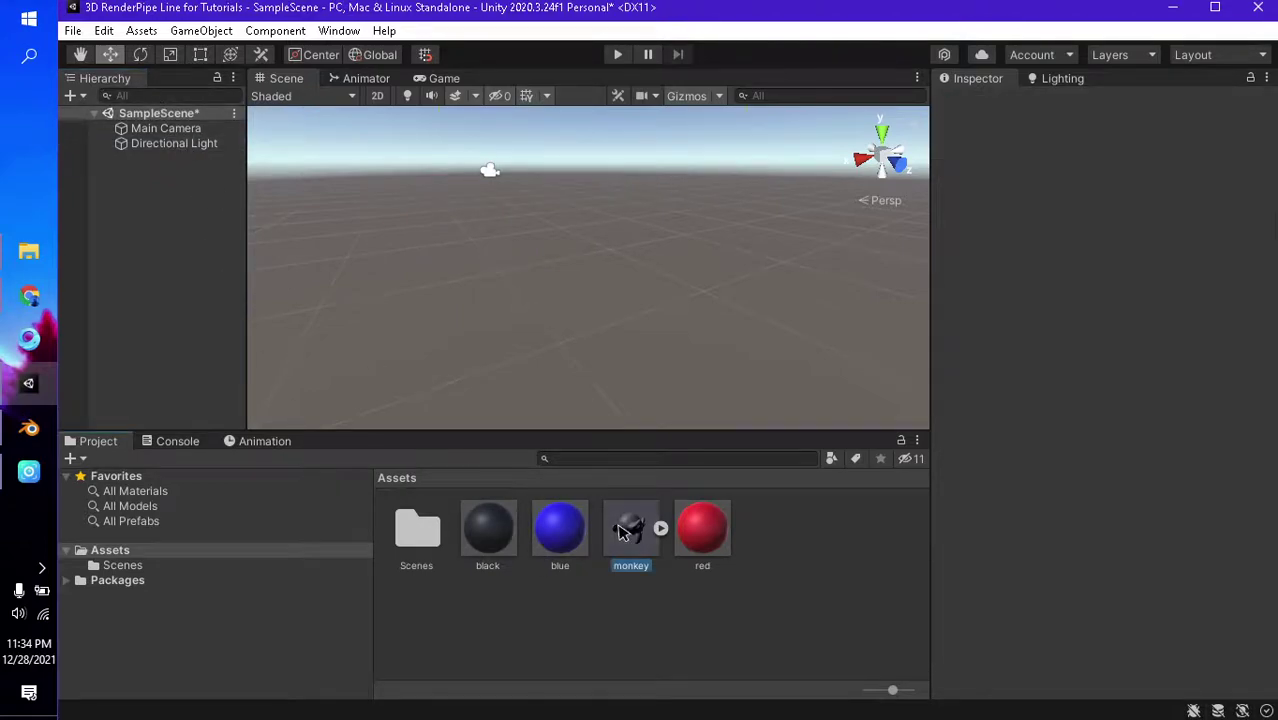
pyautogui.press('Delete')
pyautogui.click(718, 406)
pyautogui.moveTo(536, 286)
pyautogui.mouseDown(button='right')
pyautogui.moveTo(577, 242)
pyautogui.moveTo(690, 352)
pyautogui.moveTo(616, 251)
pyautogui.mouseUp(button='right')
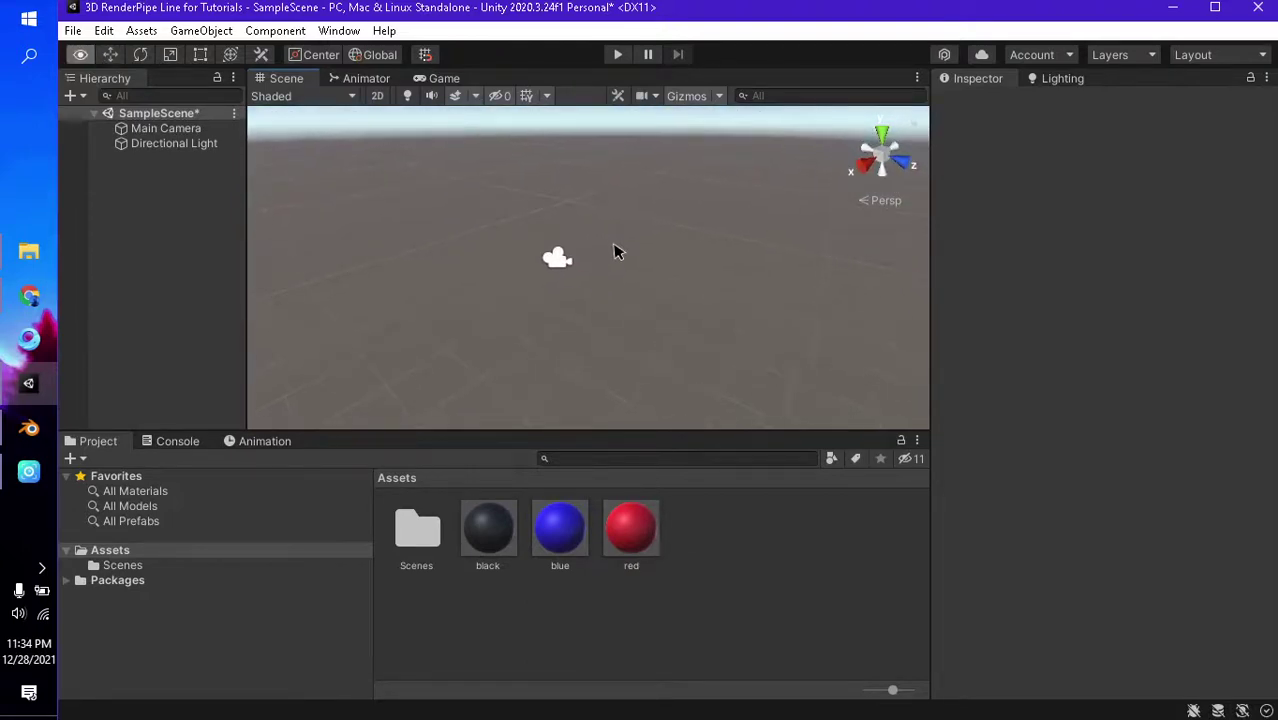
pyautogui.click(28, 428)
pyautogui.rightClick(519, 356)
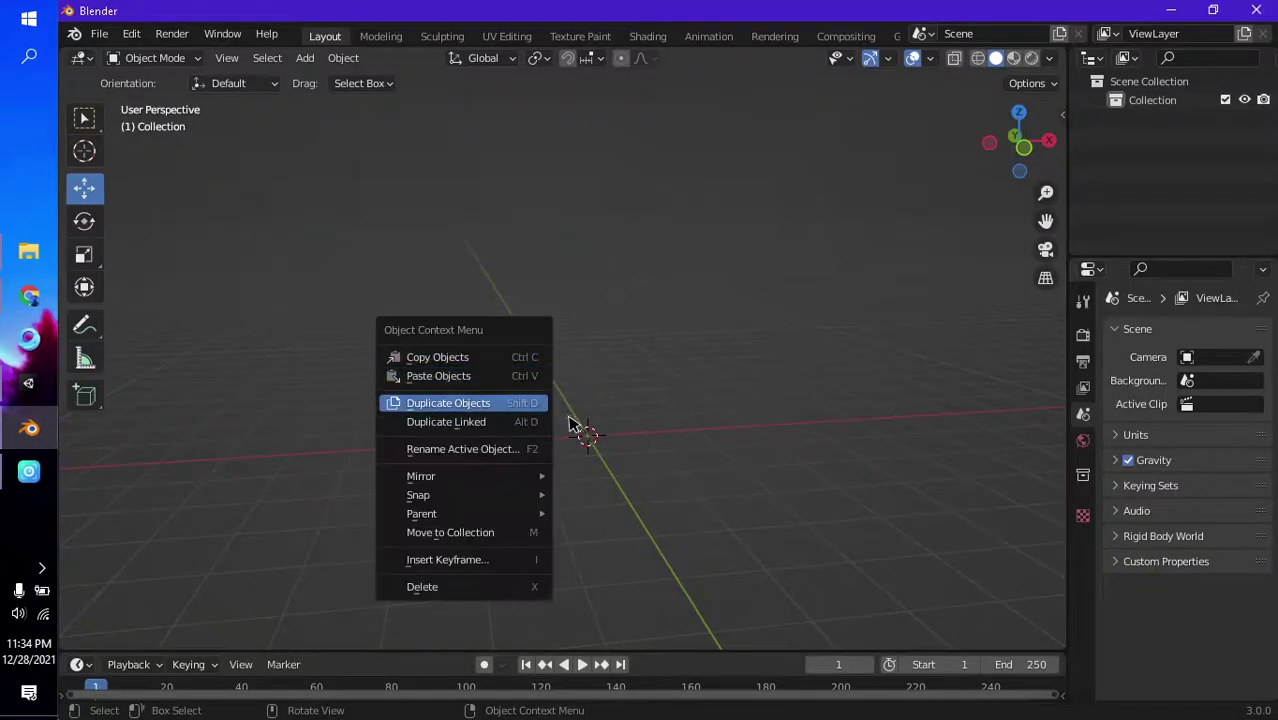
pyautogui.moveTo(563, 280)
pyautogui.mouseDown(button='middle')
pyautogui.moveTo(855, 362)
pyautogui.moveTo(511, 322)
pyautogui.mouseUp(button='middle')
pyautogui.moveTo(588, 354)
pyautogui.mouseDown(button='middle')
pyautogui.moveTo(567, 385)
pyautogui.moveTo(876, 368)
pyautogui.moveTo(630, 349)
pyautogui.mouseUp(button='middle')
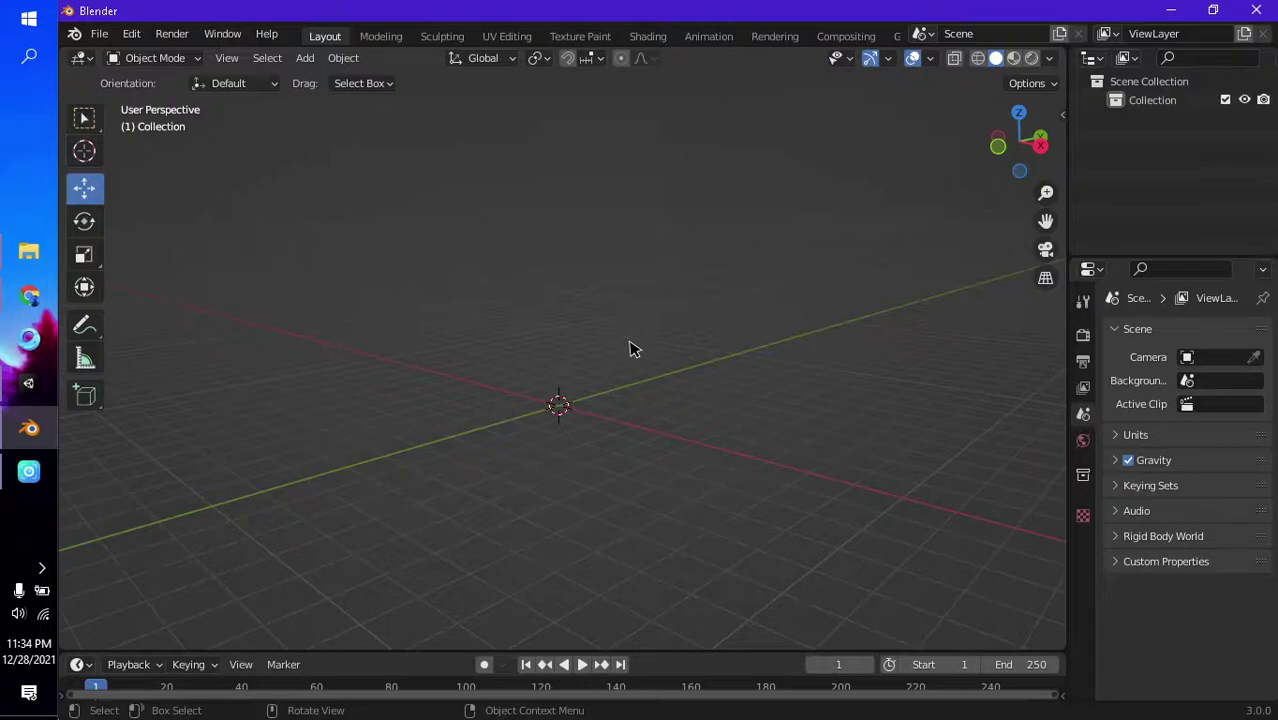
pyautogui.moveTo(628, 349)
pyautogui.mouseDown(button='middle')
pyautogui.moveTo(756, 368)
pyautogui.moveTo(450, 362)
pyautogui.mouseUp(button='middle')
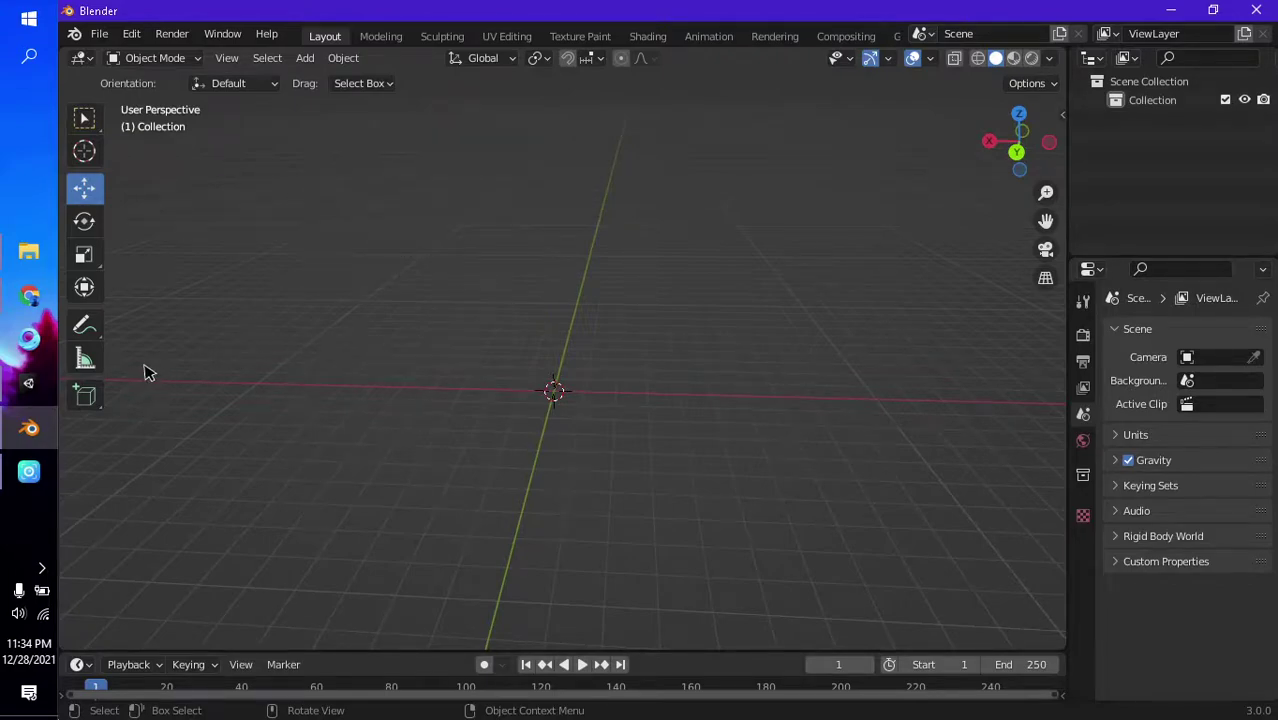
pyautogui.click(28, 383)
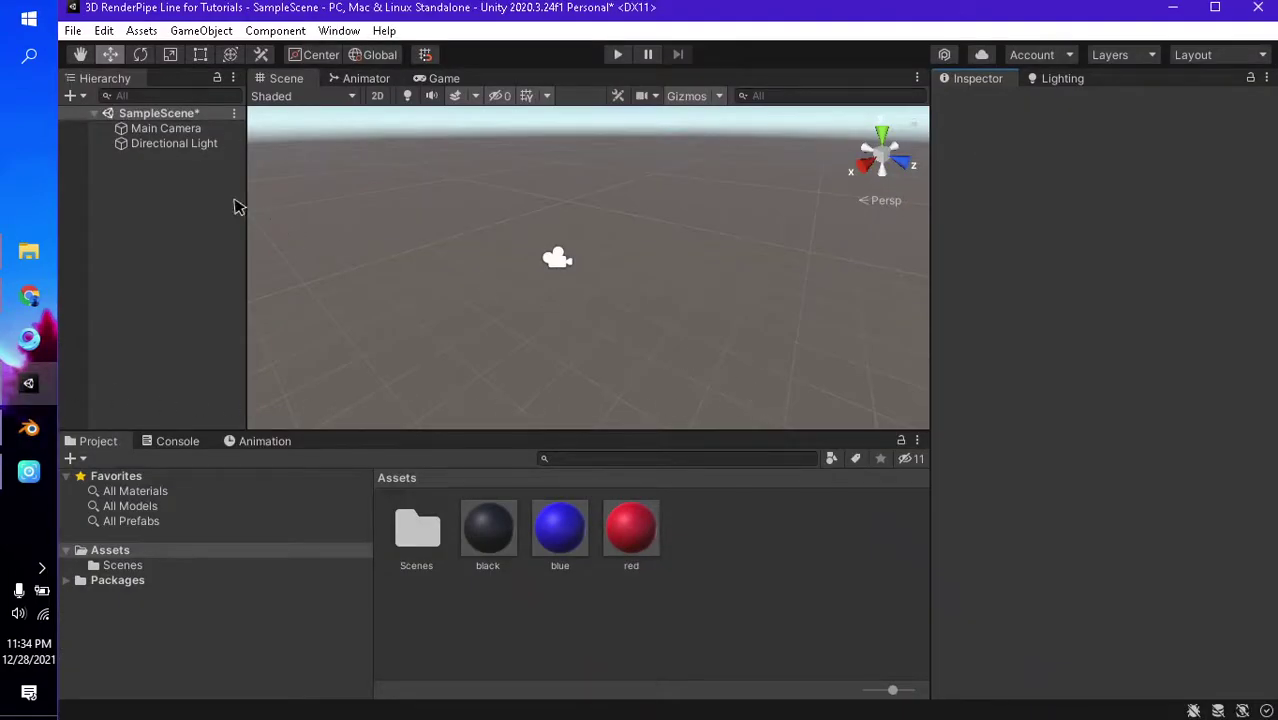
# - Search Add Component on the Directional Light for 'lod' to confirm LOD Group exists, then minimize Unity
pyautogui.click(172, 148)
pyautogui.scroll(-1, 1095, 571)
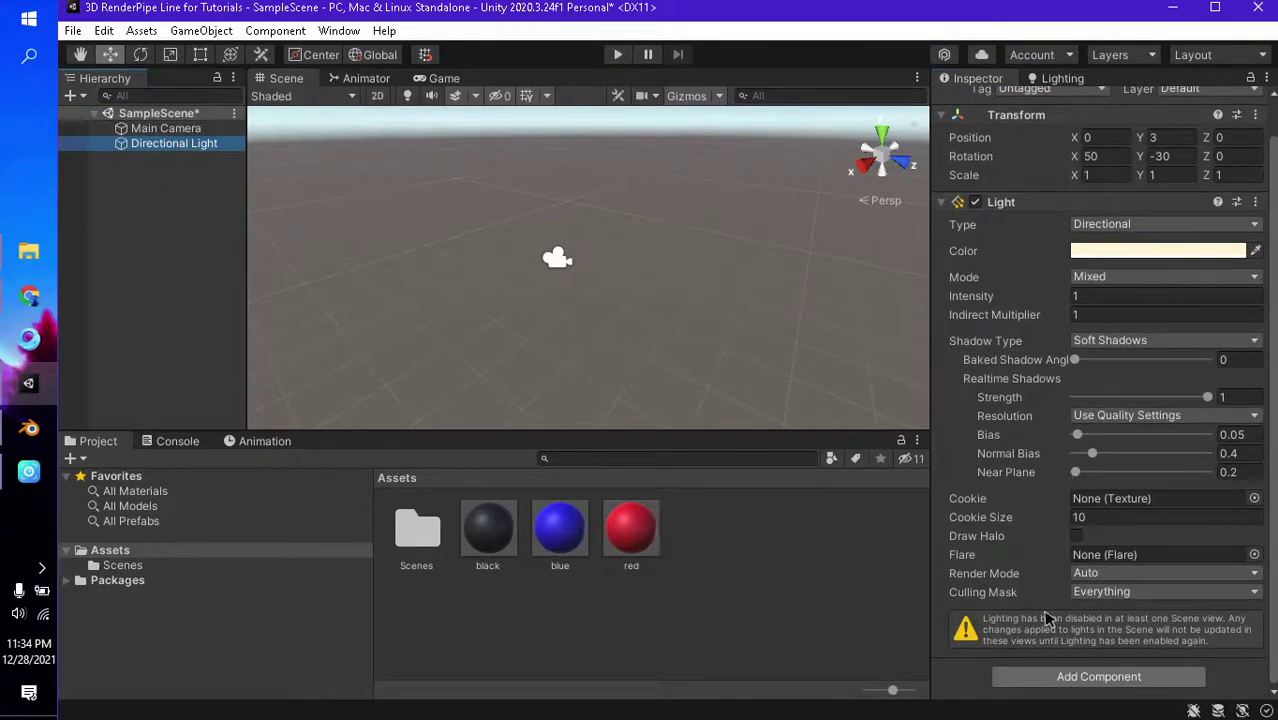
pyautogui.click(1077, 676)
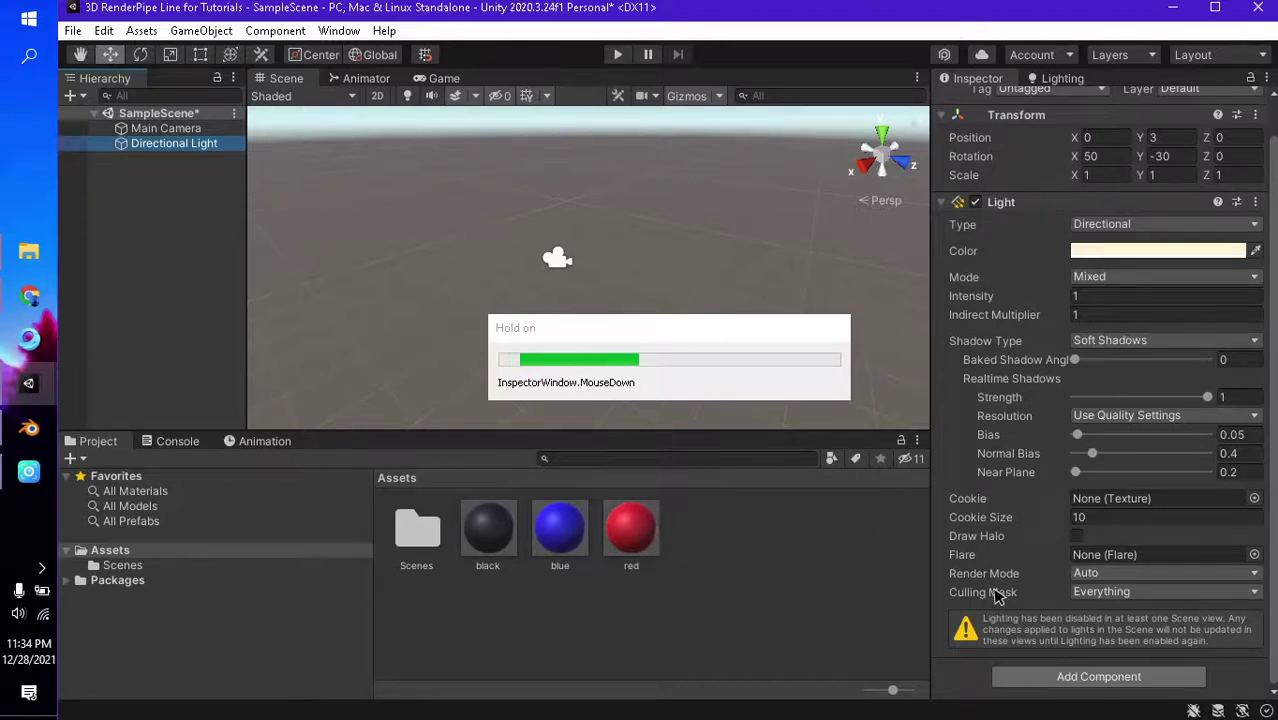
pyautogui.scroll(-1, 1100, 580)
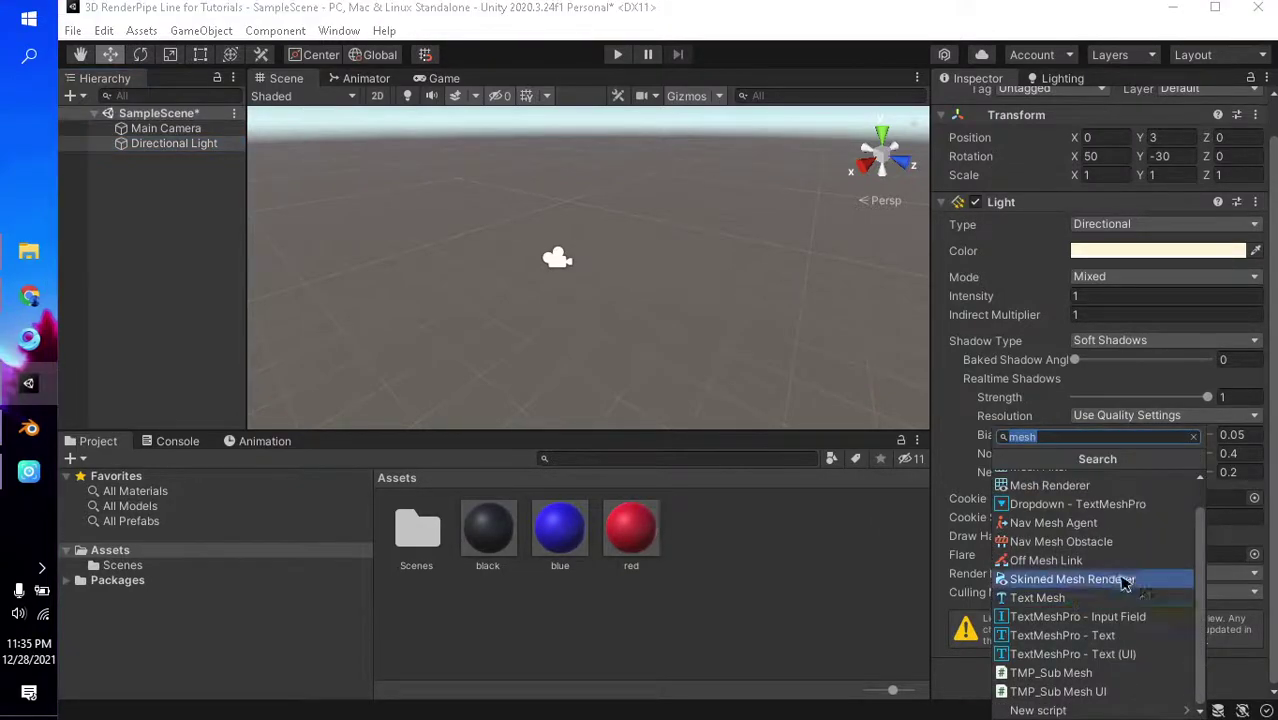
pyautogui.write('lo')
pyautogui.press('BackSpace')
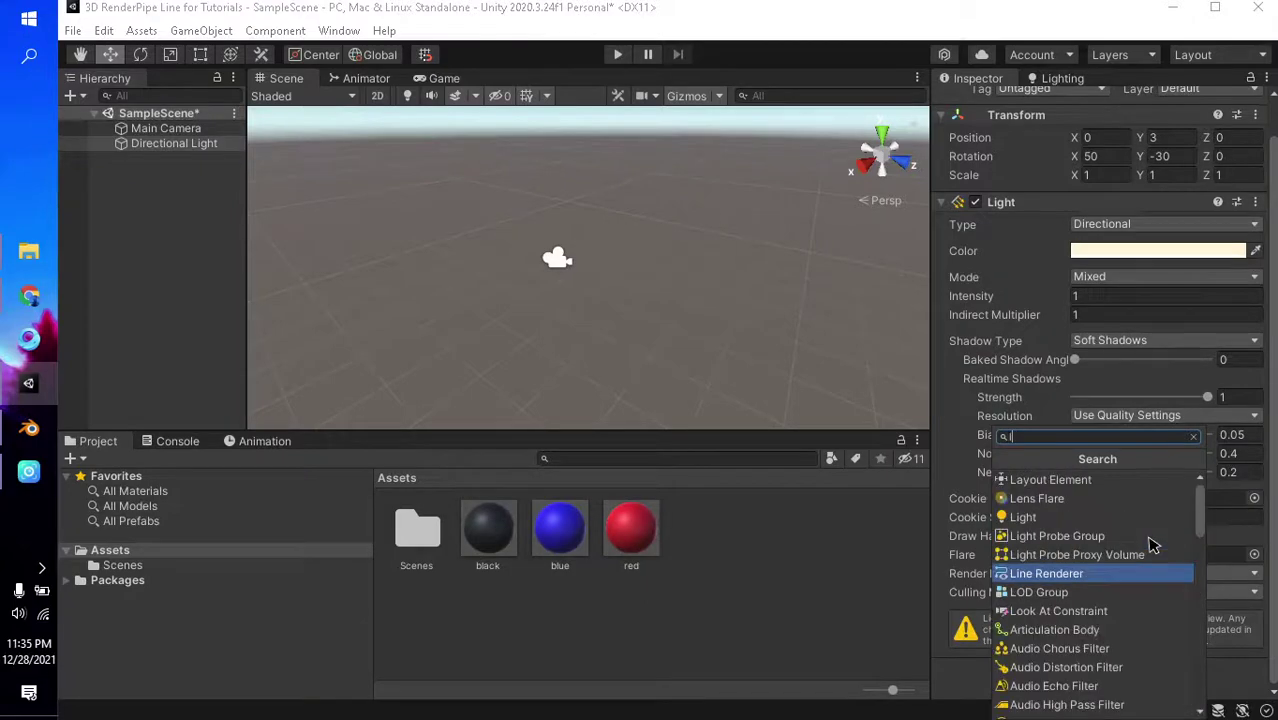
pyautogui.write('od')
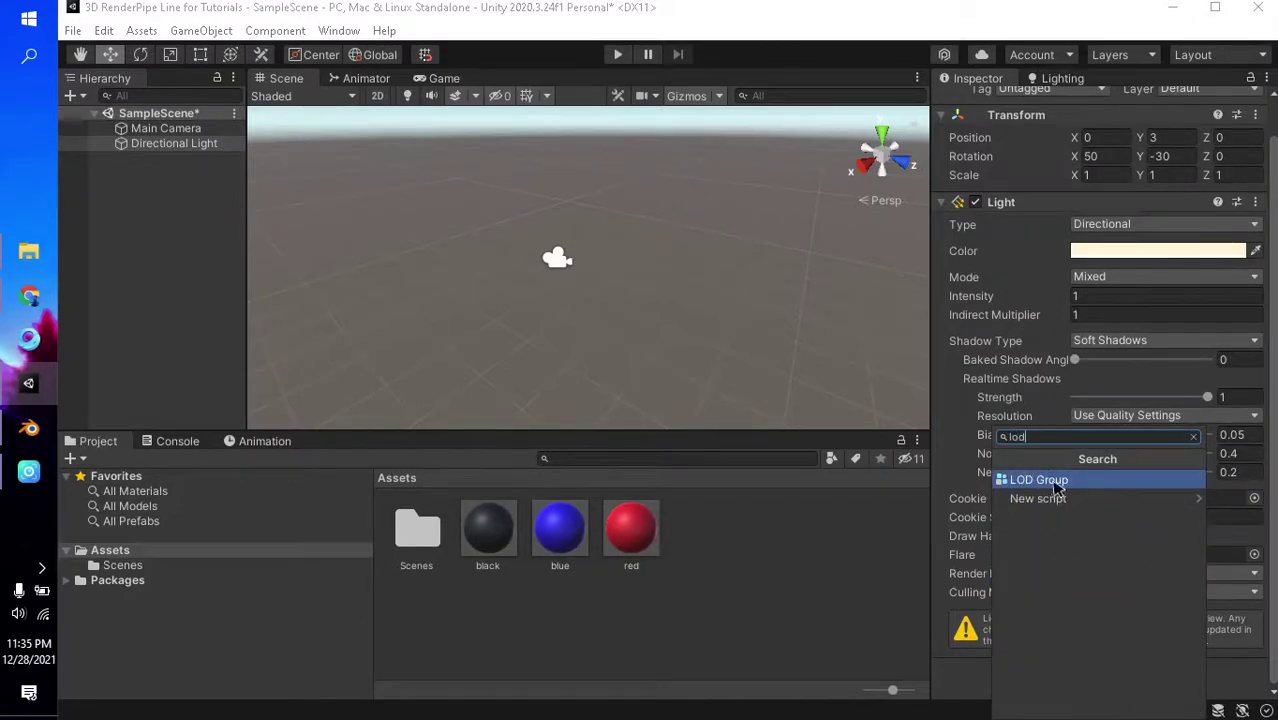
pyautogui.click(760, 549)
pyautogui.click(1172, 7)
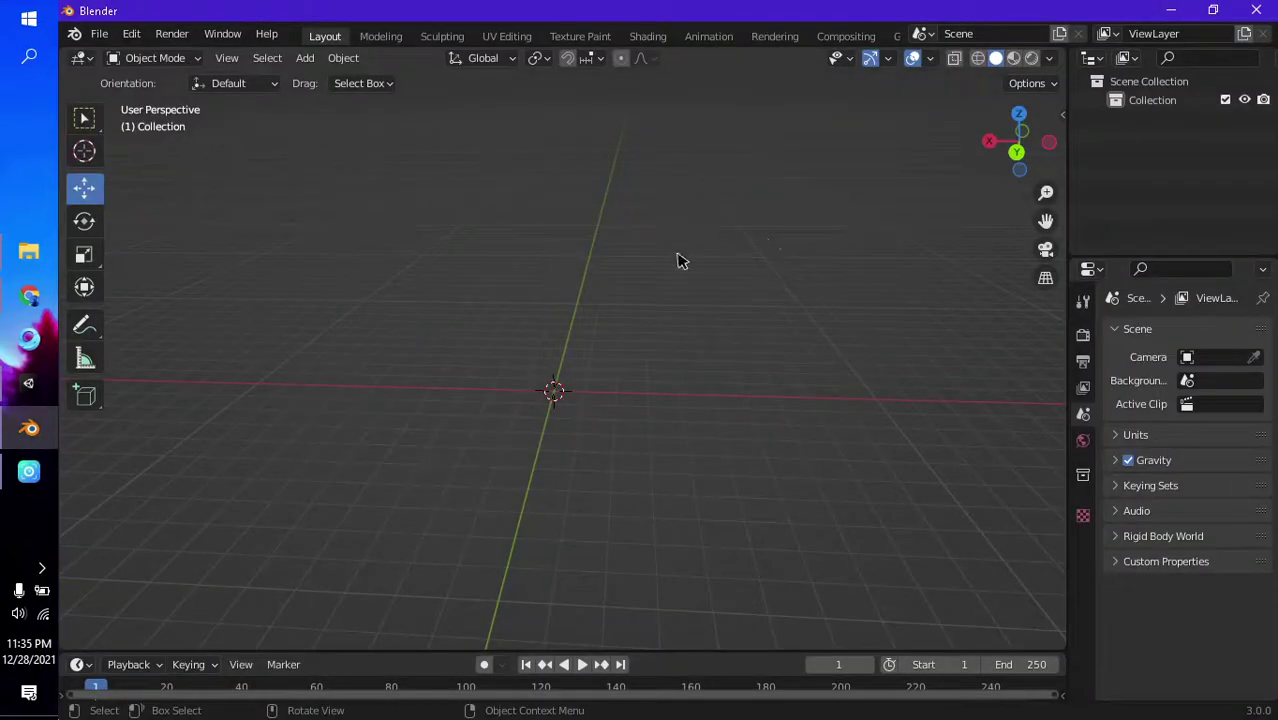
# - Add a Monkey mesh (Suzanne) at the origin with Shift+A > Mesh, glancing at File > Import
pyautogui.moveTo(655, 435)
pyautogui.mouseDown(button='middle')
pyautogui.moveTo(755, 340)
pyautogui.moveTo(622, 320)
pyautogui.mouseUp(button='middle')
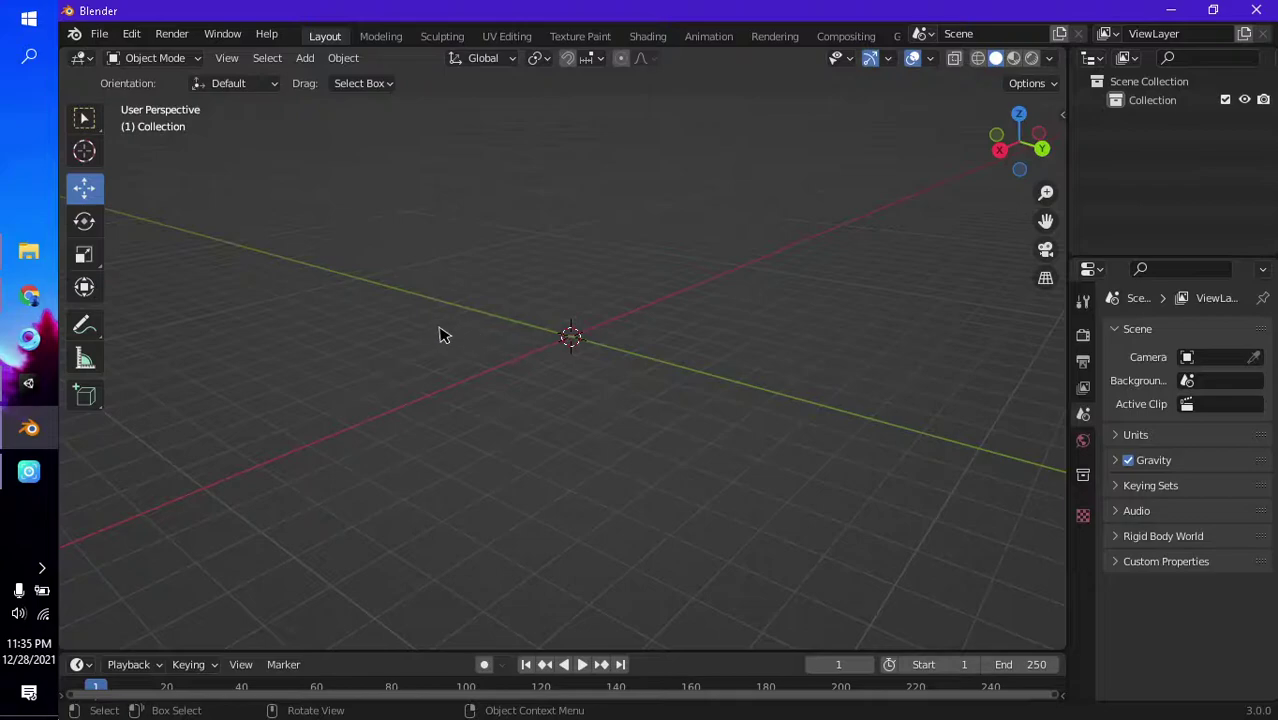
pyautogui.hotkey('shift', 'a')
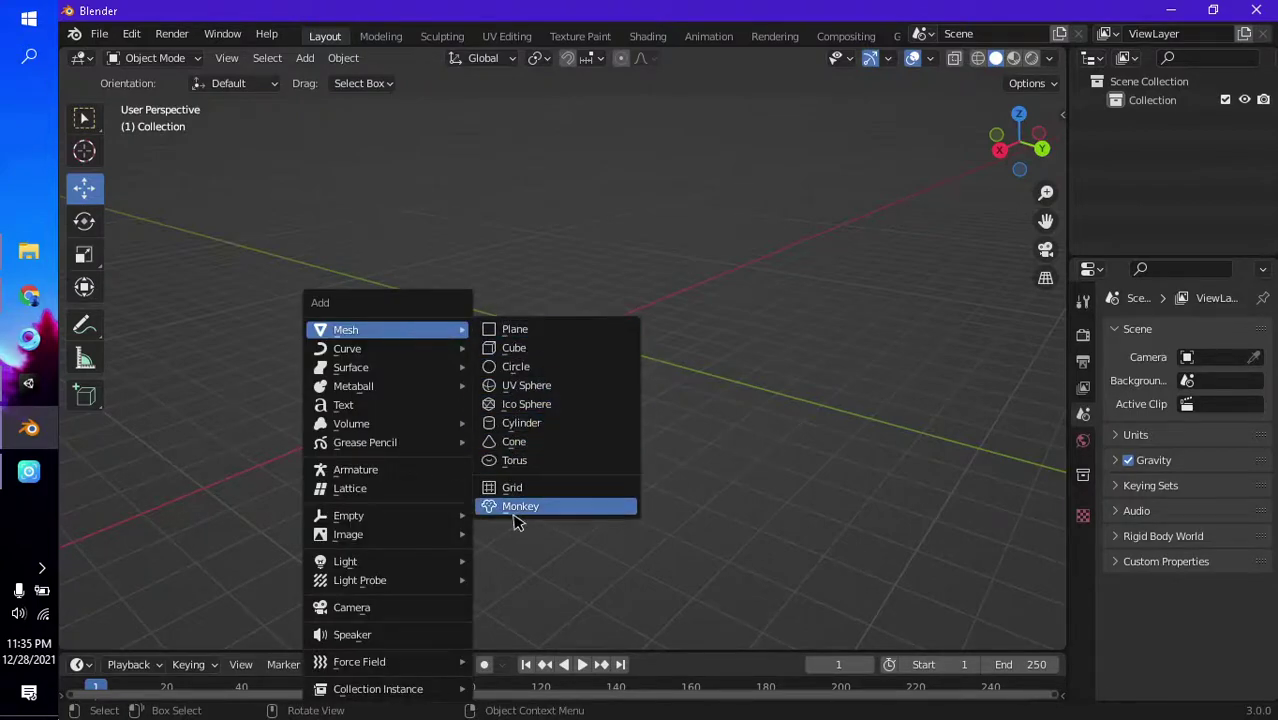
pyautogui.click(517, 516)
pyautogui.moveTo(525, 465)
pyautogui.mouseDown(button='middle')
pyautogui.moveTo(590, 397)
pyautogui.moveTo(456, 348)
pyautogui.moveTo(700, 348)
pyautogui.mouseUp(button='middle')
pyautogui.moveTo(642, 385)
pyautogui.mouseDown(button='middle')
pyautogui.moveTo(685, 322)
pyautogui.moveTo(648, 360)
pyautogui.moveTo(680, 384)
pyautogui.moveTo(607, 375)
pyautogui.mouseUp(button='middle')
pyautogui.click(100, 34)
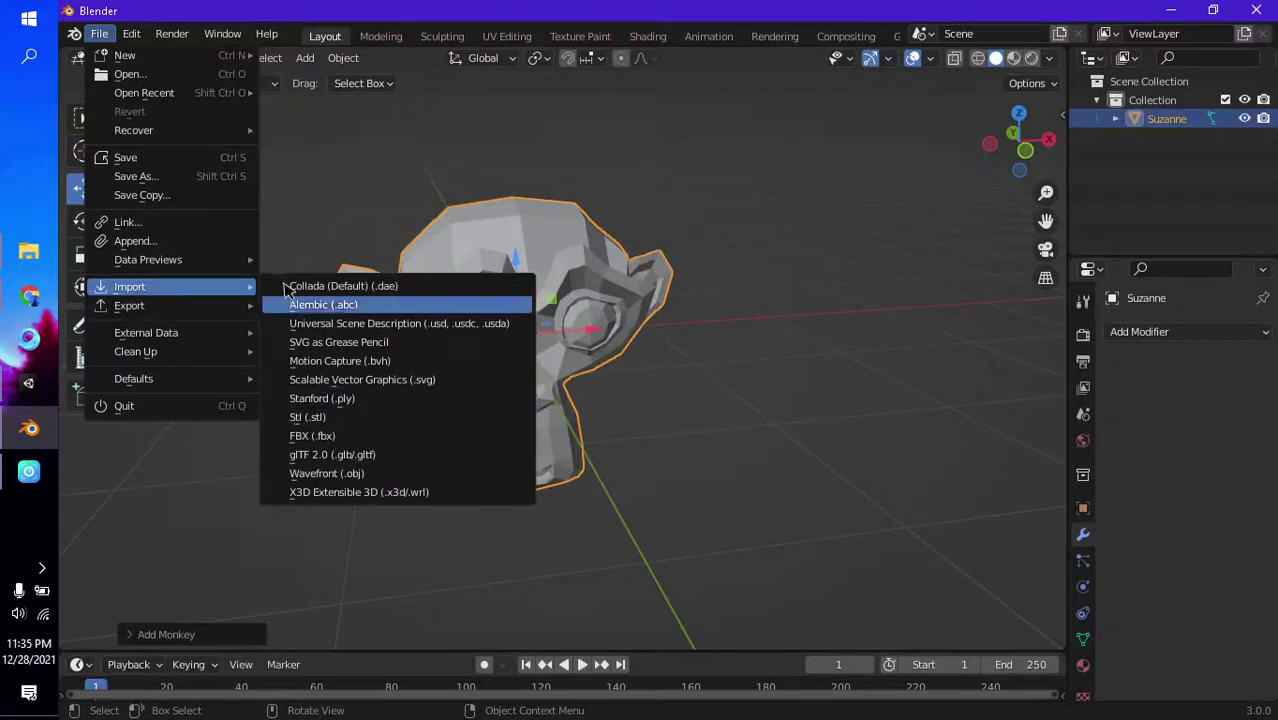
pyautogui.moveTo(759, 283)
pyautogui.mouseDown(button='middle')
pyautogui.moveTo(730, 268)
pyautogui.moveTo(687, 285)
pyautogui.mouseUp(button='middle')
pyautogui.scroll(5, 750, 277)
pyautogui.scroll(-6, 750, 277)
pyautogui.scroll(4, 745, 272)
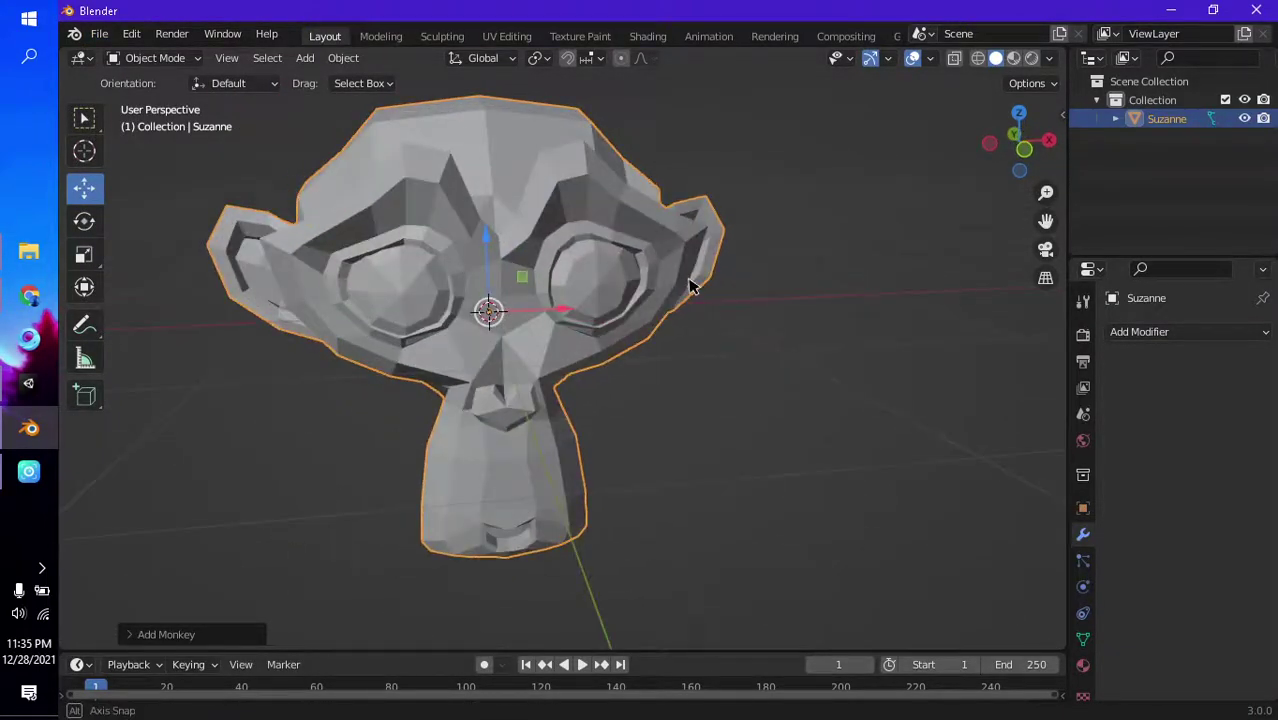
# - Add a Subdivision Surface modifier to Suzanne and zoom in on the smoothed face
pyautogui.click(1083, 560)
pyautogui.click(1085, 537)
pyautogui.click(1162, 331)
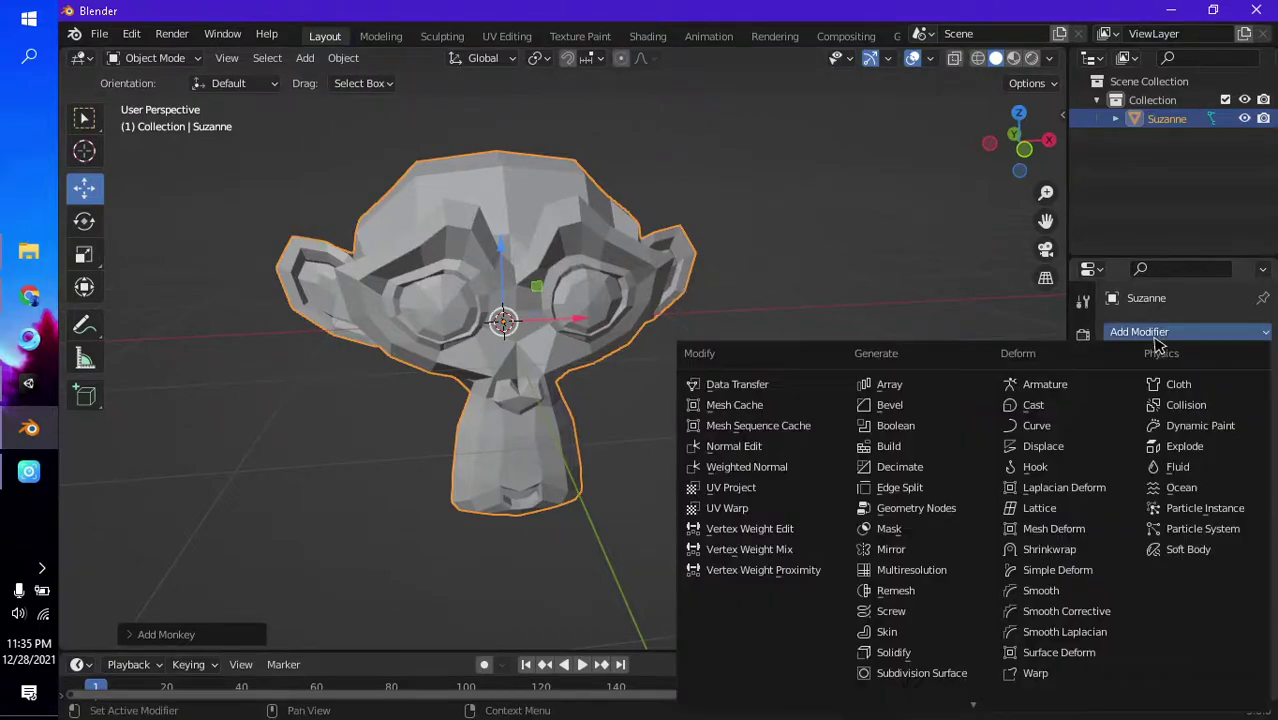
pyautogui.click(930, 676)
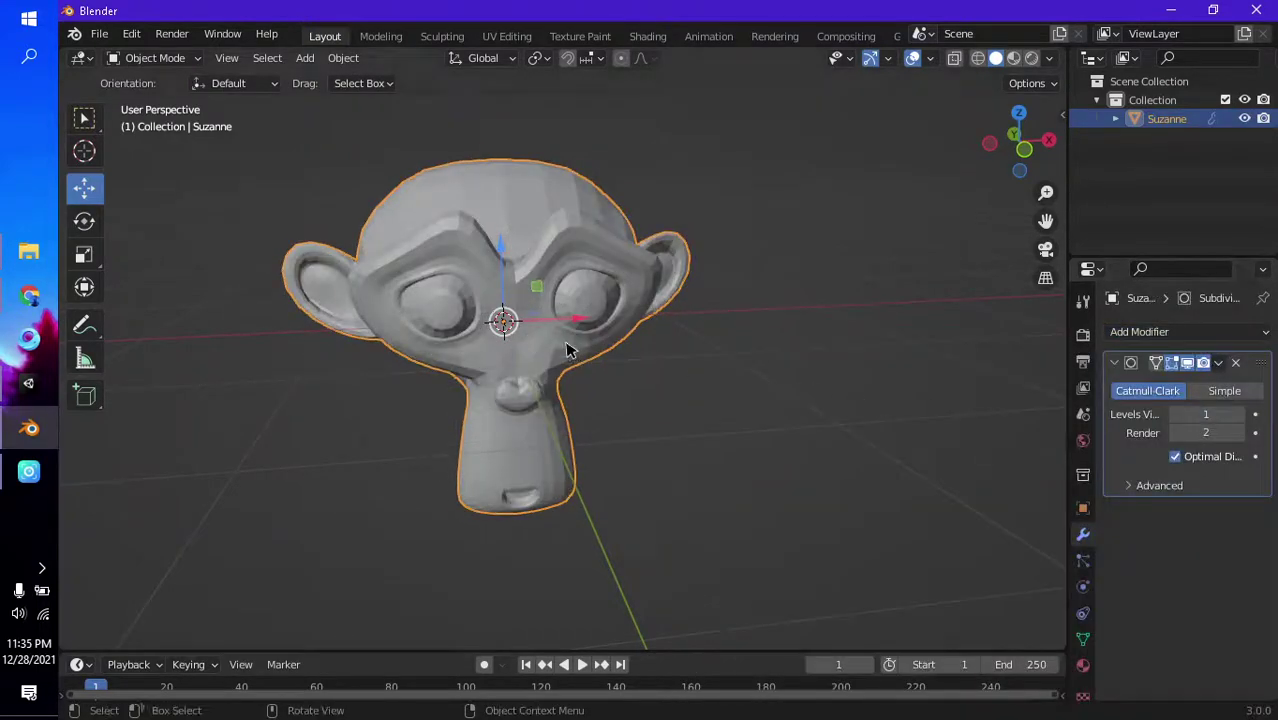
pyautogui.scroll(4, 564, 343)
pyautogui.scroll(2, 585, 283)
pyautogui.scroll(5, 622, 297)
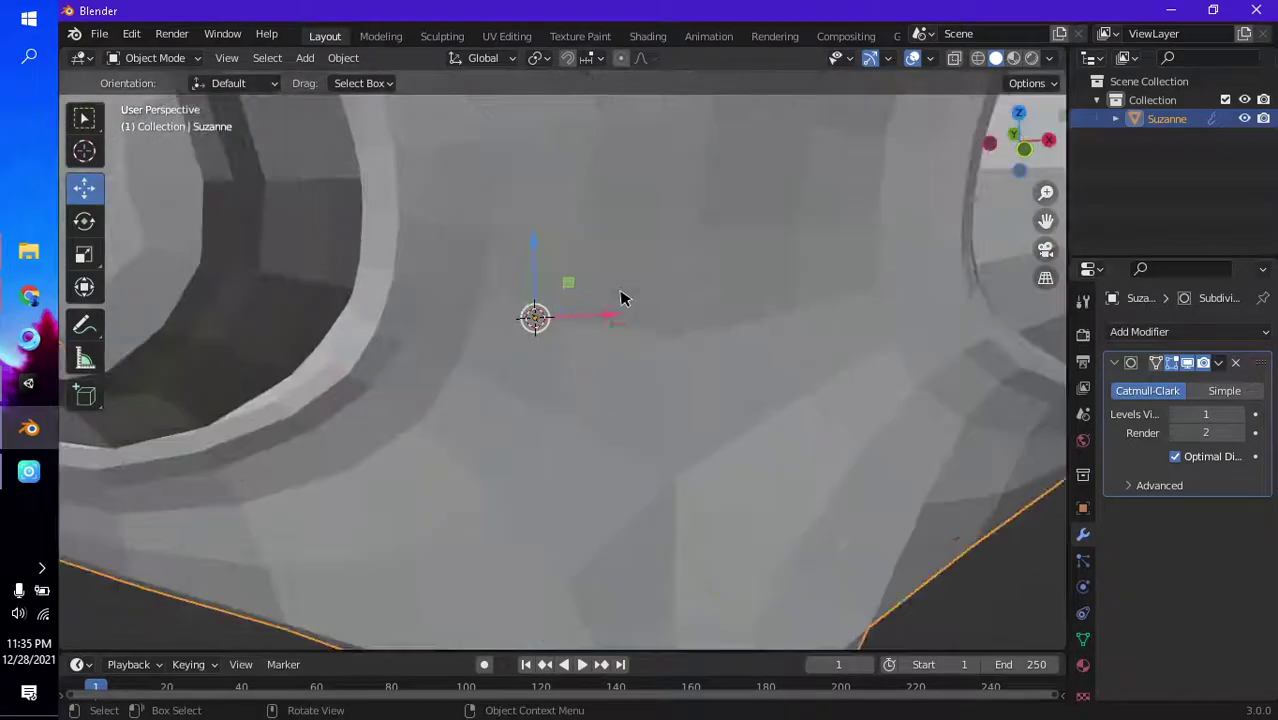
pyautogui.keyDown('shift'); pyautogui.moveTo(437, 286); pyautogui.dragTo(565, 304, button='middle'); pyautogui.keyUp('shift')
pyautogui.scroll(-6, 564, 304)
pyautogui.scroll(3, 594, 310)
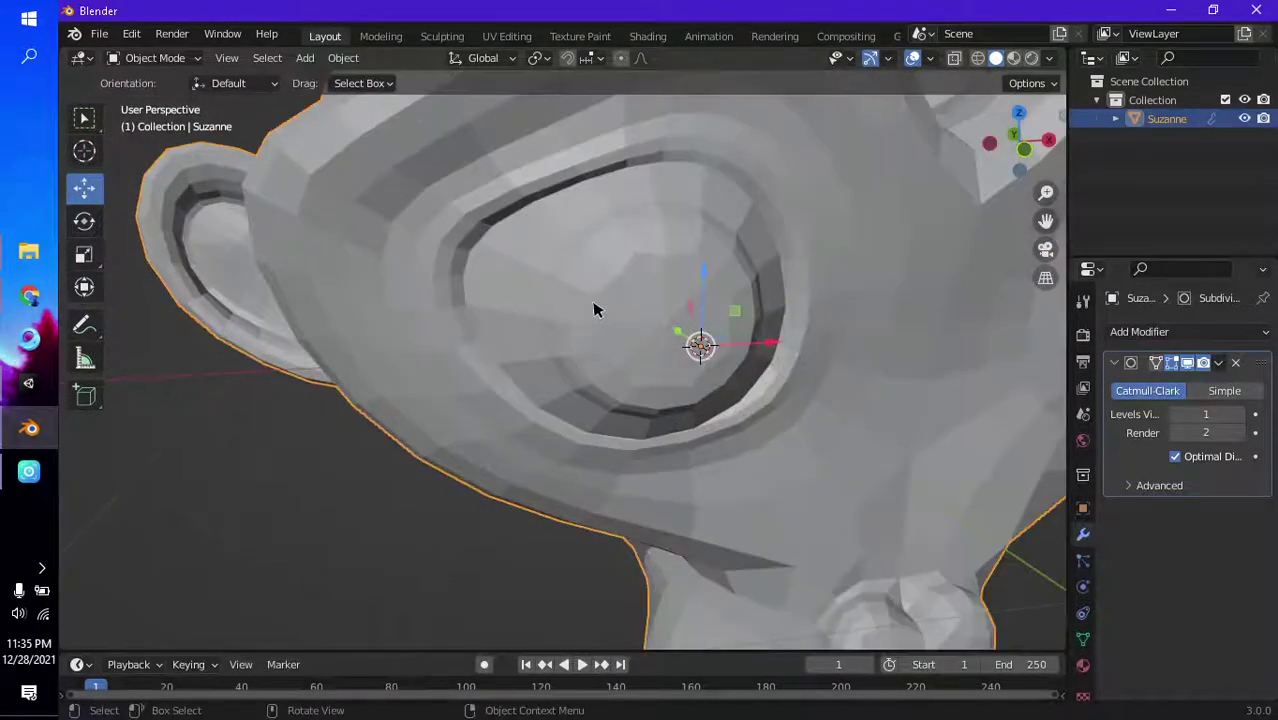
pyautogui.scroll(2, 620, 316)
pyautogui.scroll(-4, 630, 320)
pyautogui.scroll(-2, 633, 340)
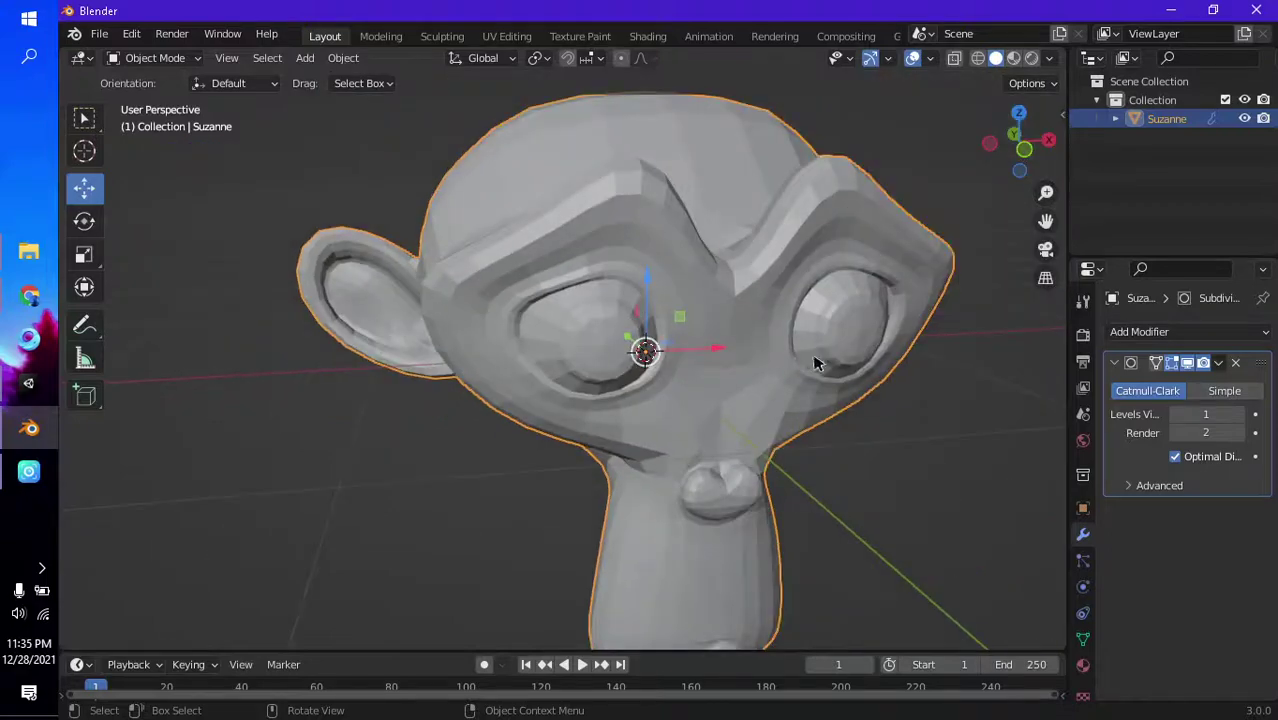
pyautogui.moveTo(815, 363); pyautogui.dragTo(770, 357, button='middle')
pyautogui.scroll(-2, 770, 359)
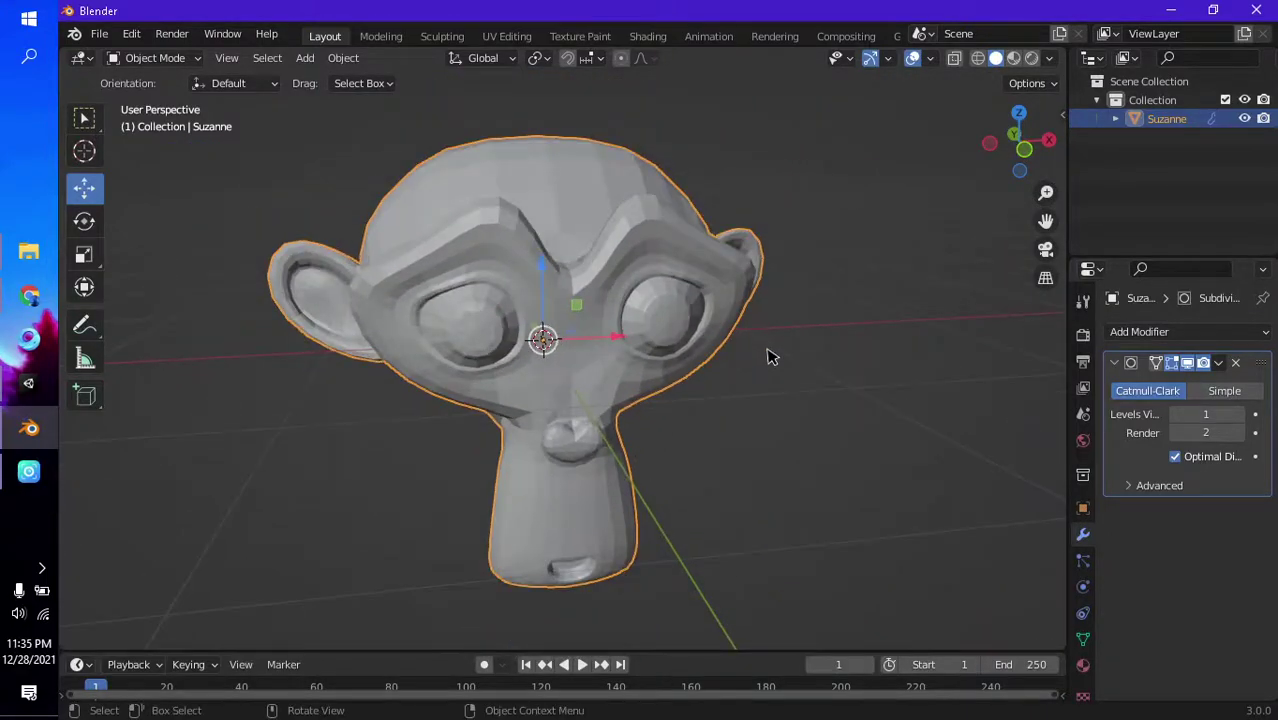
pyautogui.scroll(-1, 770, 357)
pyautogui.scroll(5, 768, 353)
pyautogui.scroll(-5, 768, 353)
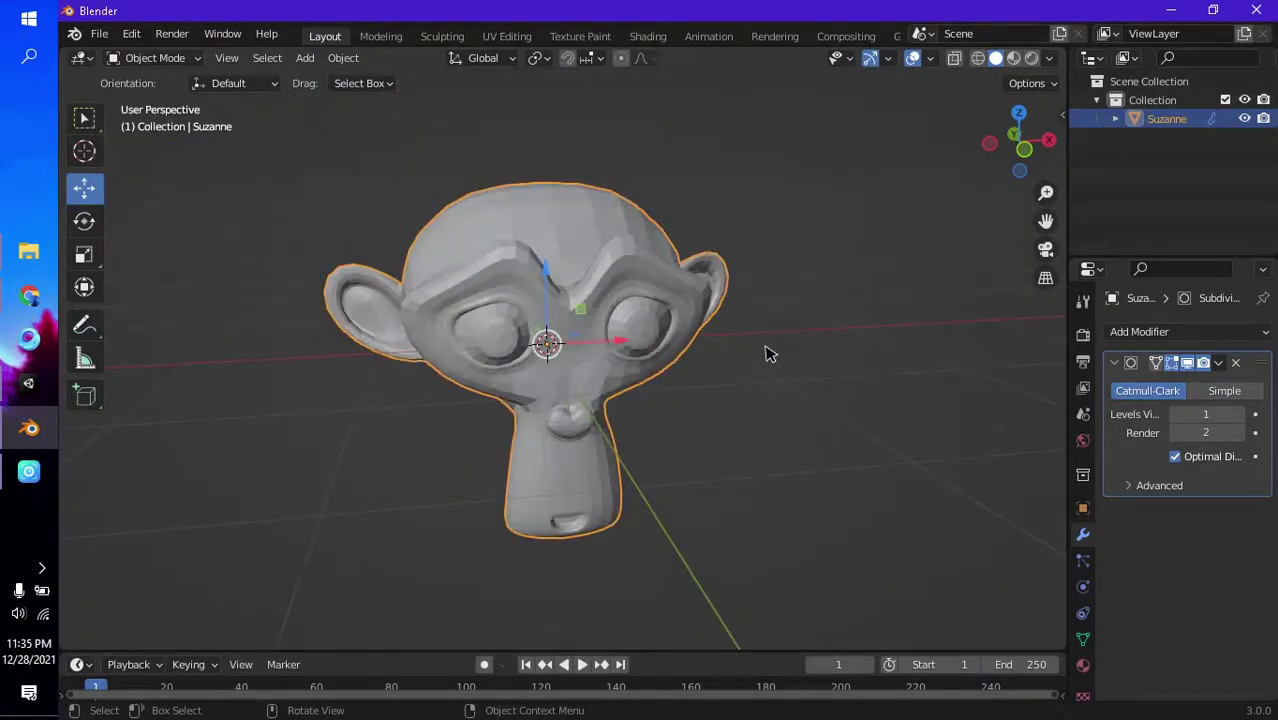
pyautogui.scroll(3, 825, 356)
pyautogui.scroll(2, 910, 372)
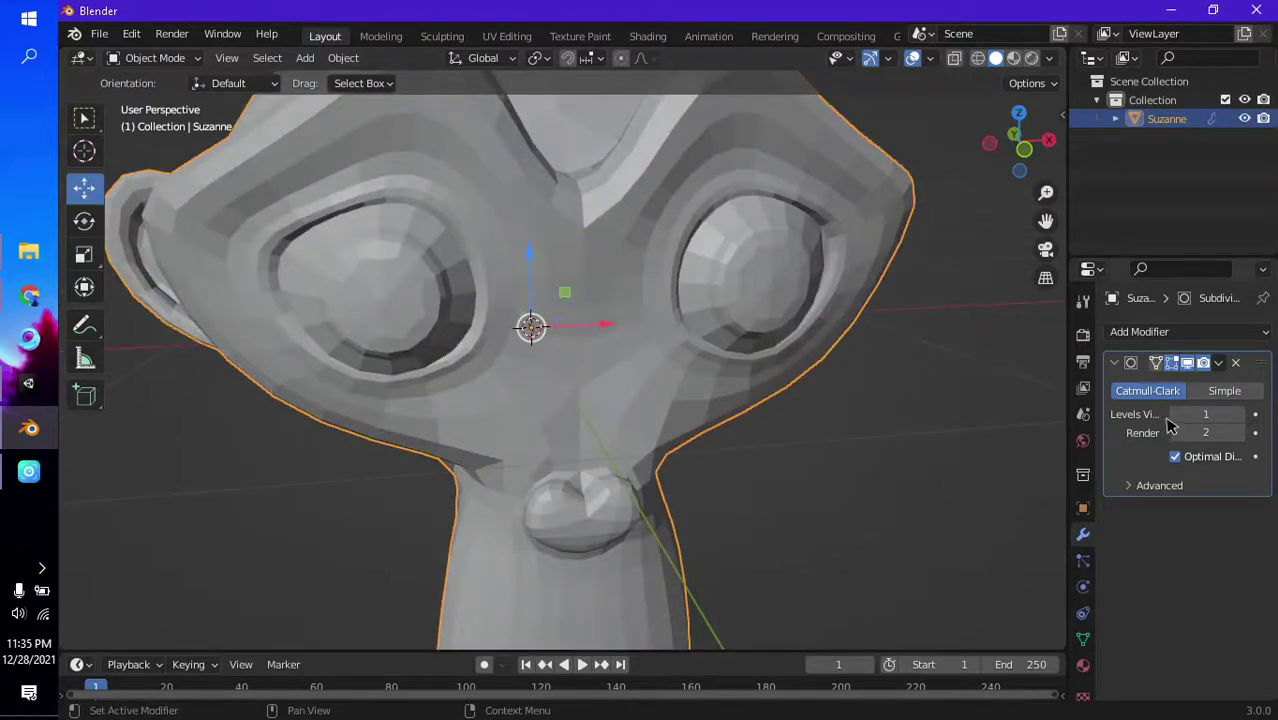
# - Set the Subdivision Surface Levels Viewport value to 2
pyautogui.moveTo(1200, 416); pyautogui.dragTo(1238, 420)
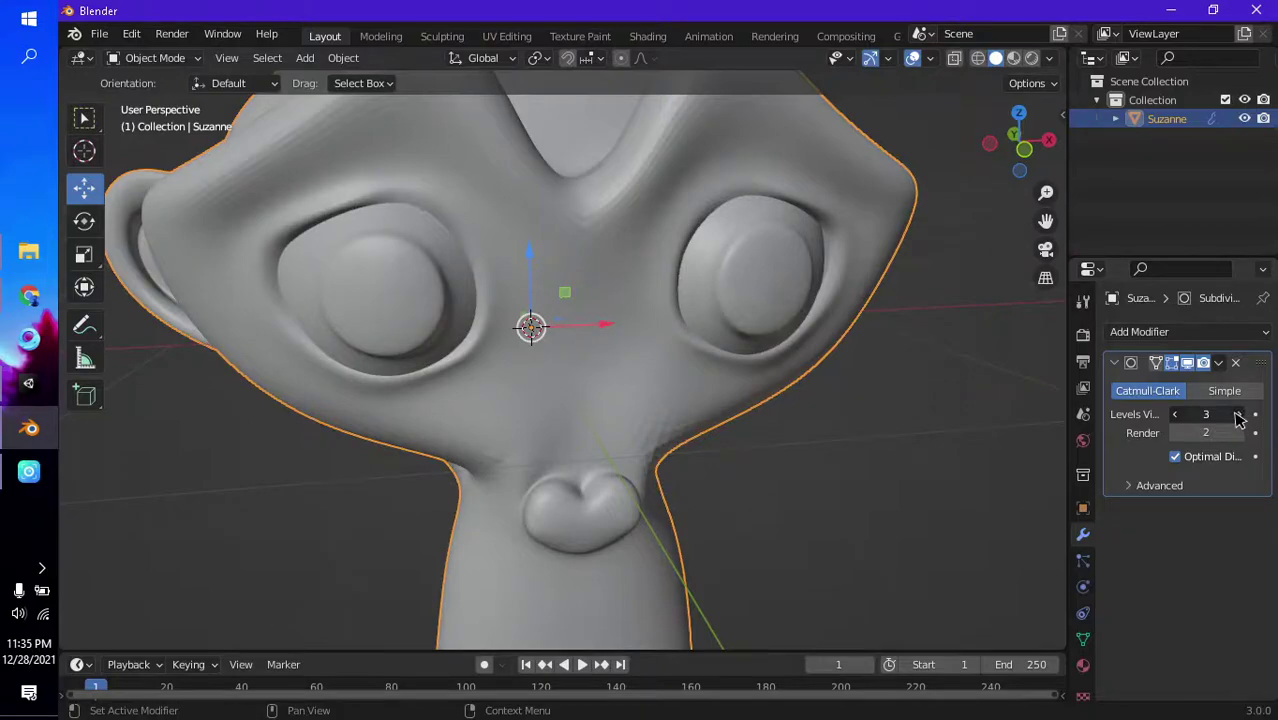
pyautogui.scroll(5, 685, 328)
pyautogui.scroll(-2, 588, 357)
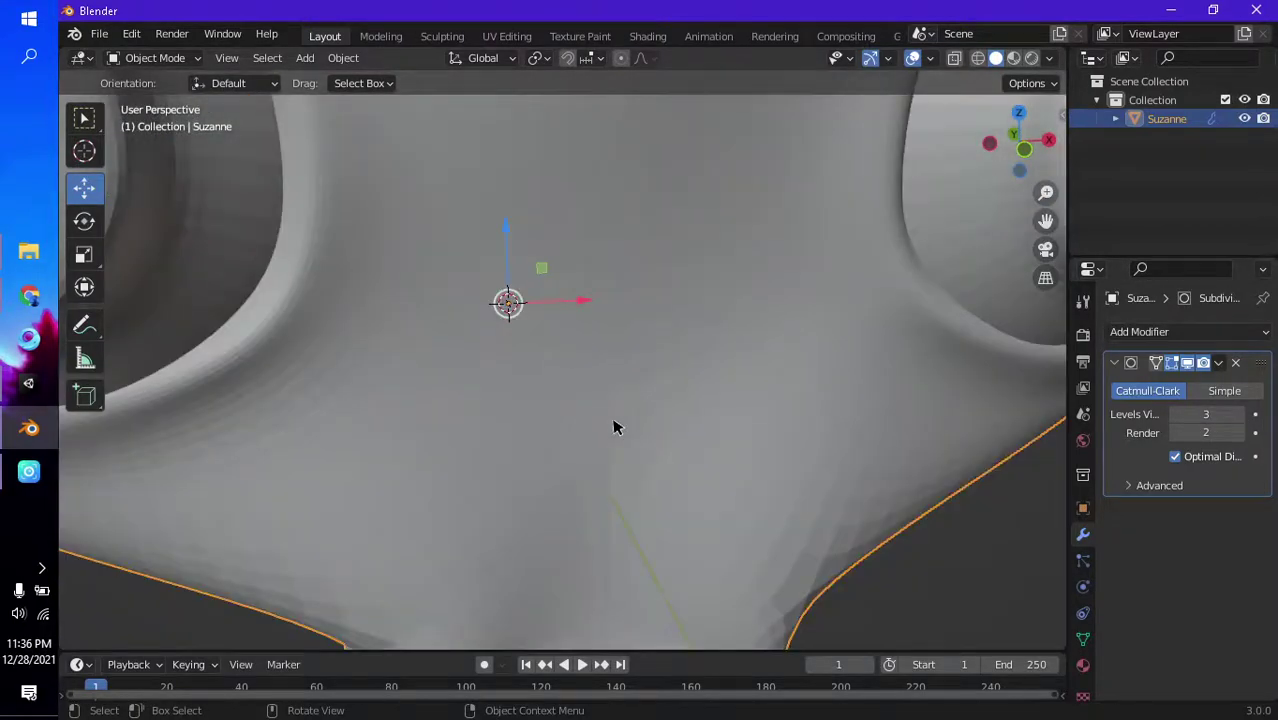
pyautogui.moveTo(1210, 416); pyautogui.dragTo(1204, 420)
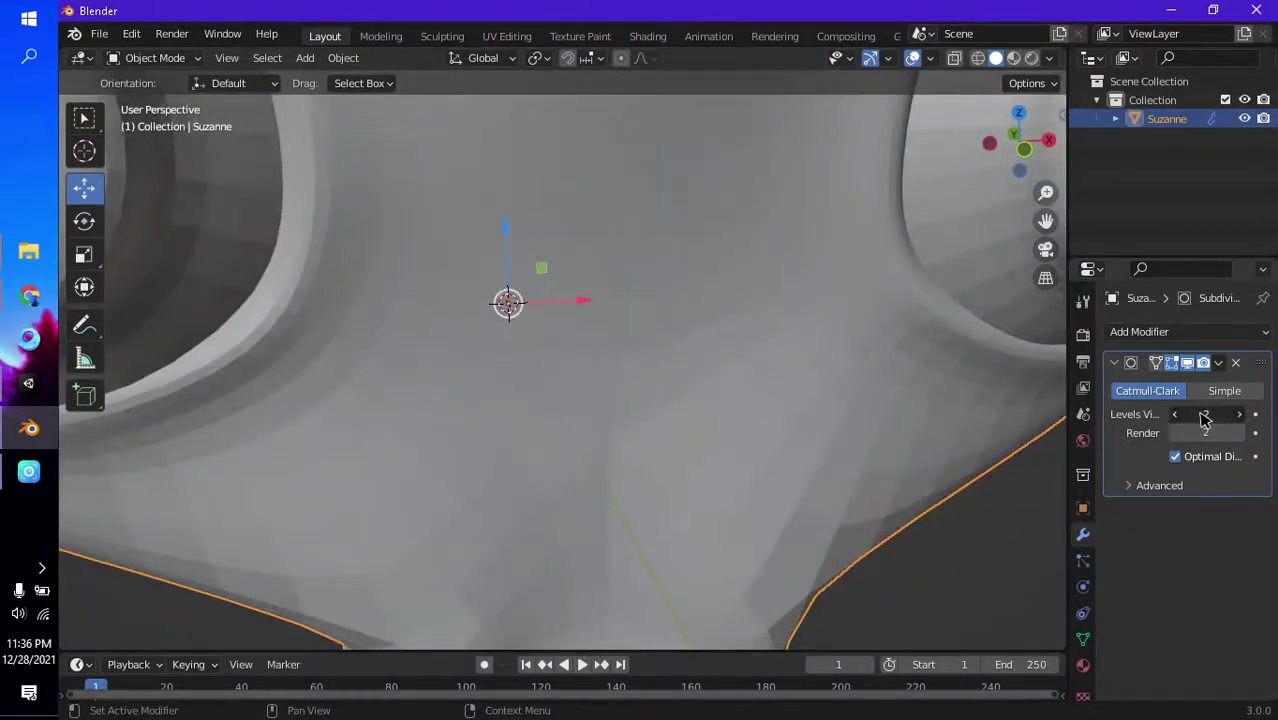
pyautogui.scroll(-3, 790, 408)
pyautogui.scroll(-3, 760, 400)
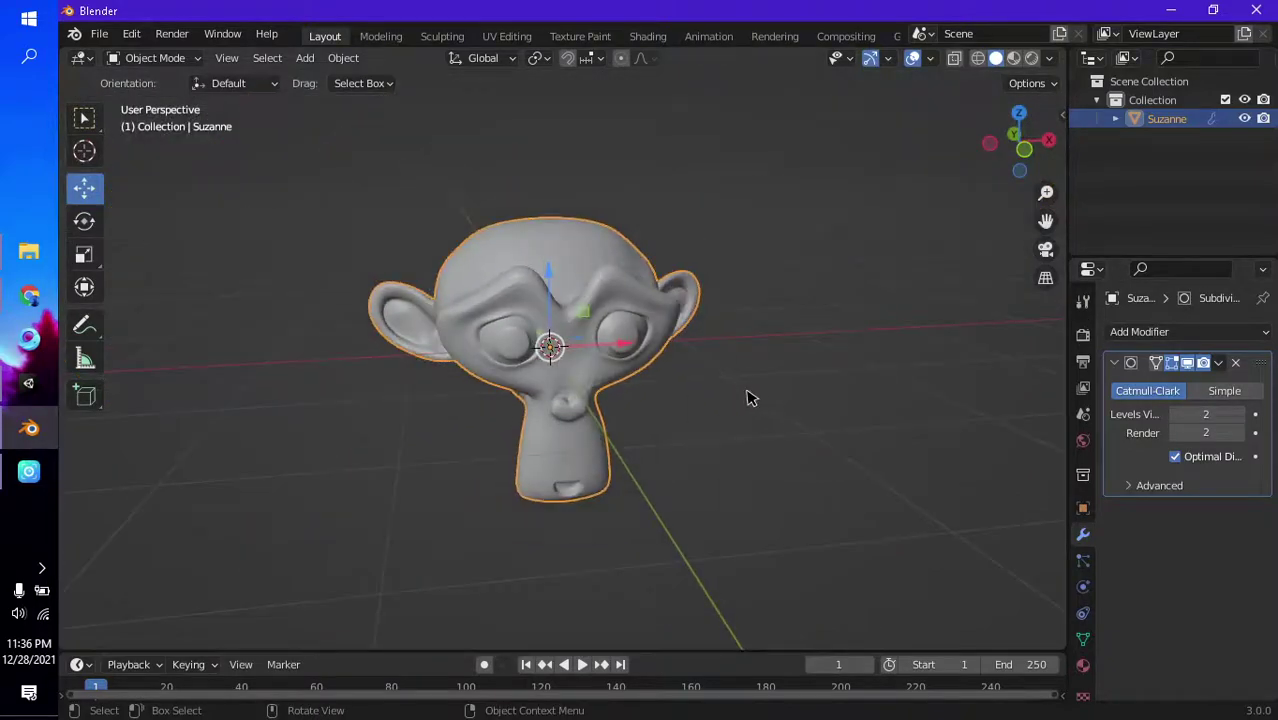
pyautogui.scroll(2, 745, 395)
# - Deselect Suzanne, orbit around the head, and collapse the Subdivision modifier panel
pyautogui.click(800, 413)
pyautogui.moveTo(864, 371)
pyautogui.mouseDown(button='middle')
pyautogui.moveTo(710, 357)
pyautogui.moveTo(882, 362)
pyautogui.mouseUp(button='middle')
pyautogui.scroll(-2, 765, 360)
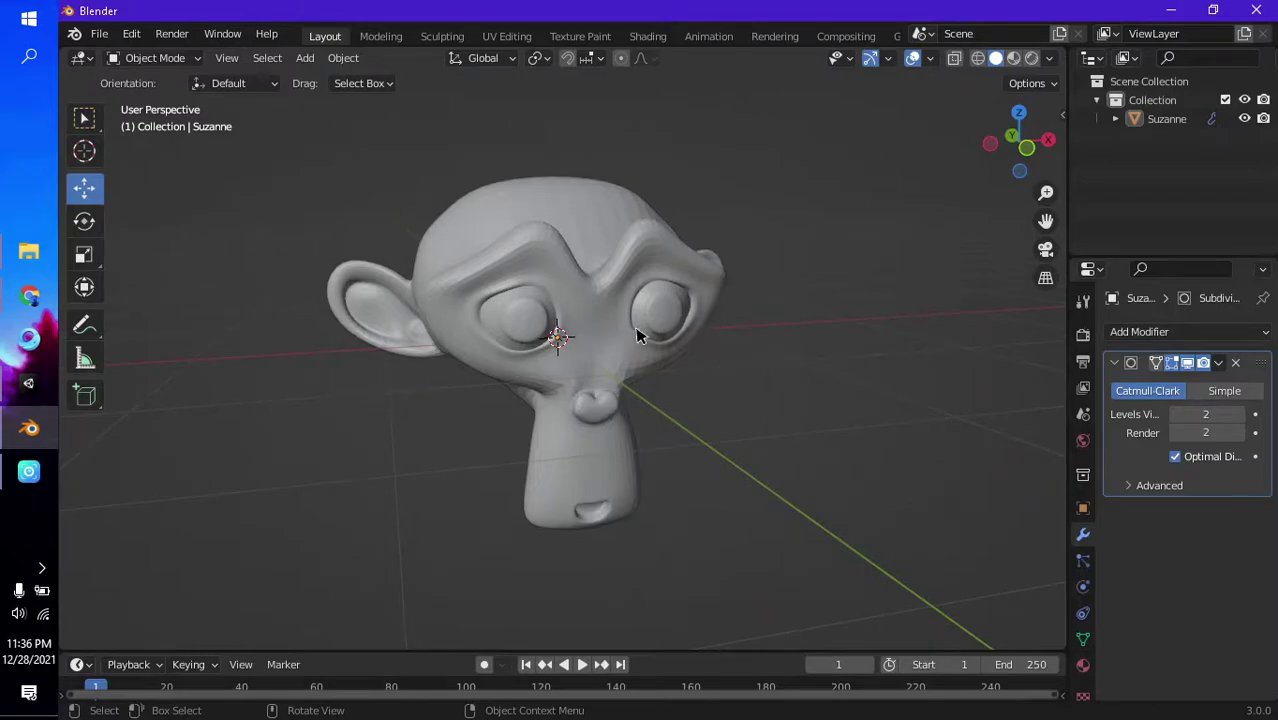
pyautogui.scroll(3, 640, 336)
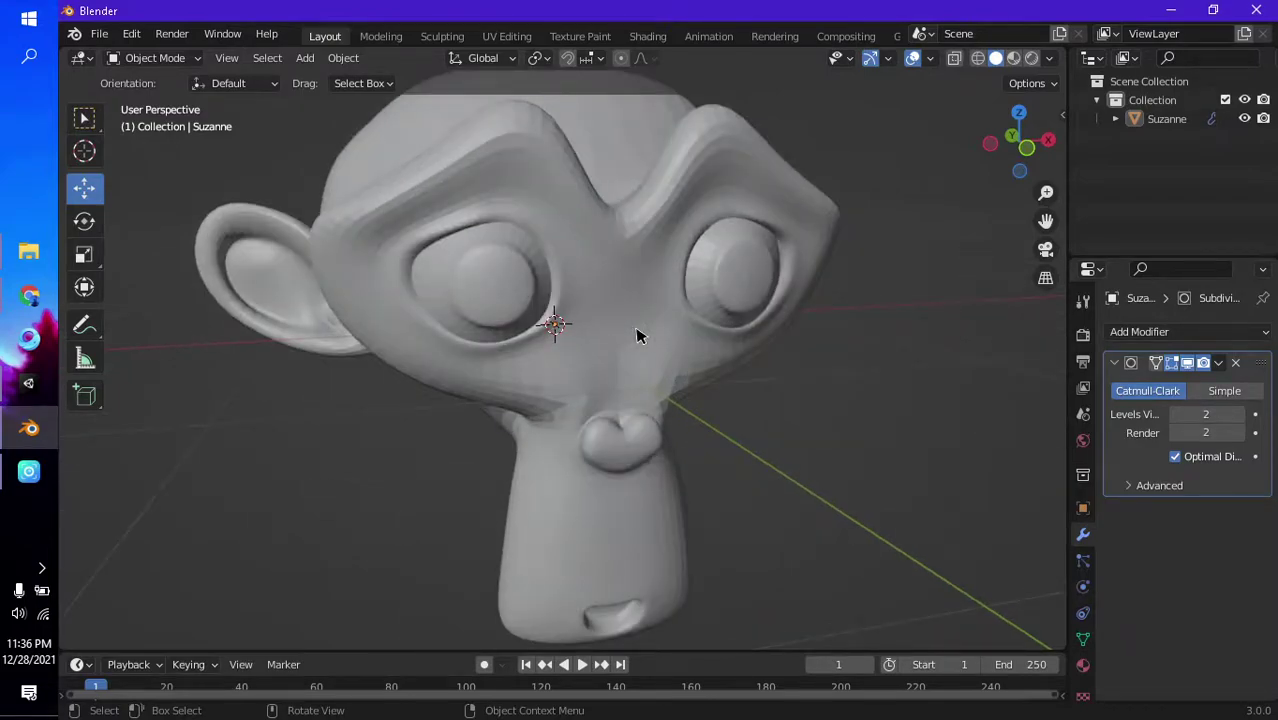
pyautogui.scroll(-3, 806, 348)
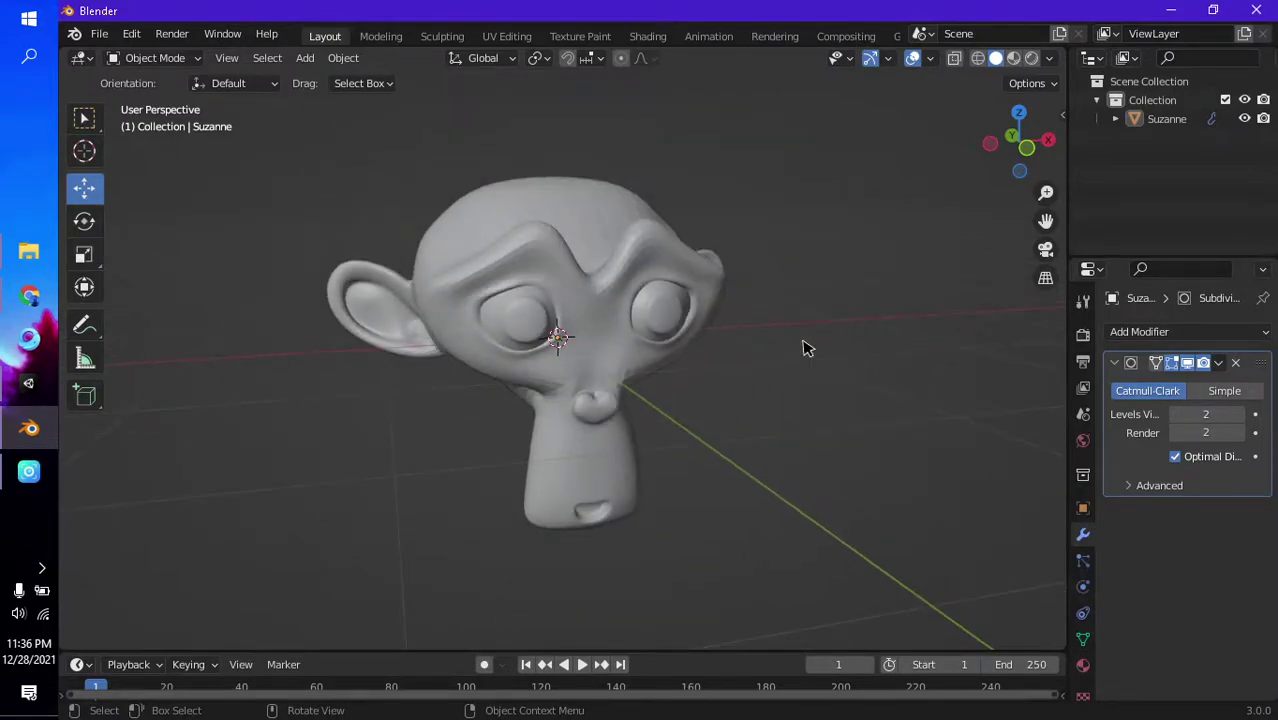
pyautogui.moveTo(802, 348)
pyautogui.mouseDown(button='middle')
pyautogui.moveTo(709, 376)
pyautogui.moveTo(783, 343)
pyautogui.mouseUp(button='middle')
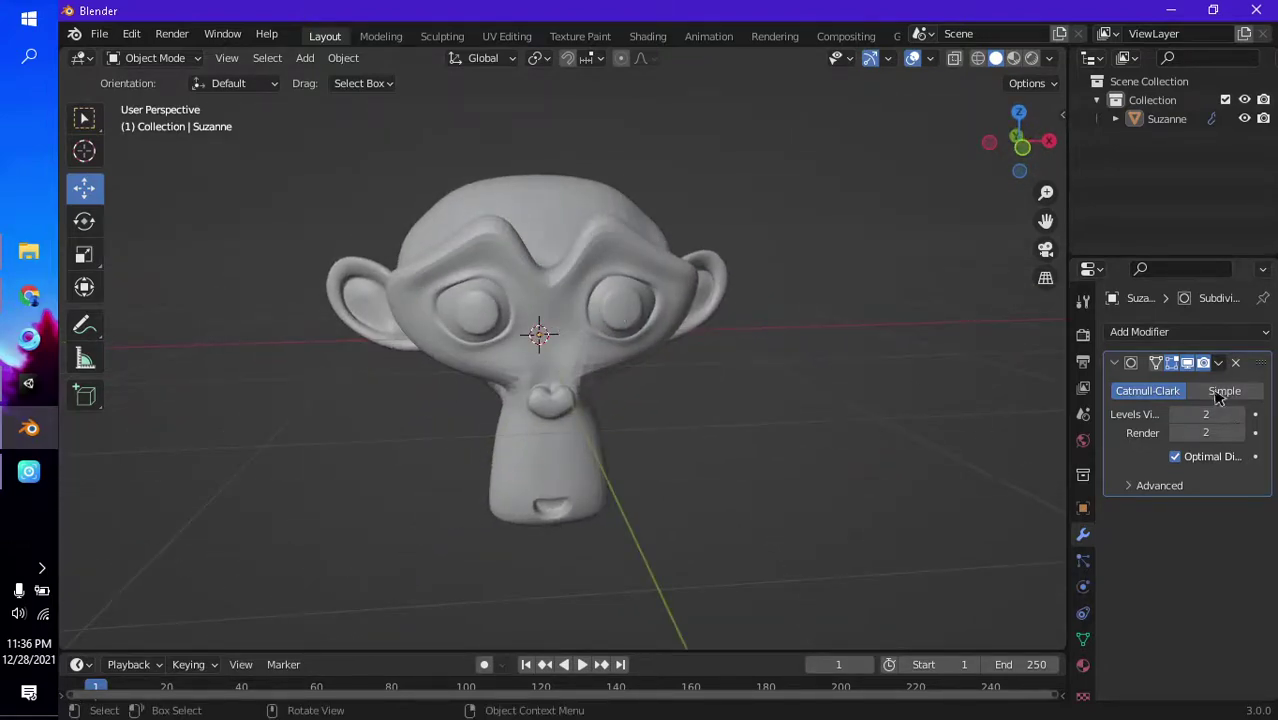
pyautogui.click(1123, 362)
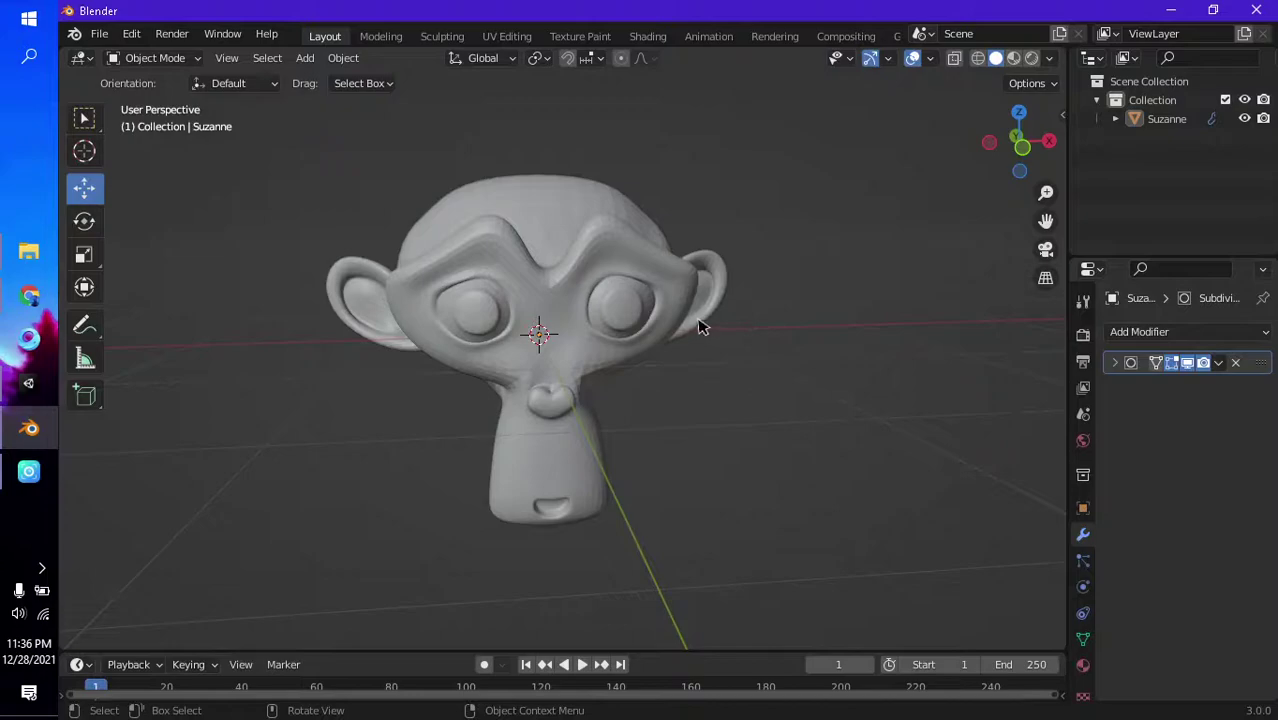
# - Orbit and zoom in and out to inspect the smoothed Suzanne up close and from afar
pyautogui.moveTo(697, 323)
pyautogui.mouseDown(button='middle')
pyautogui.moveTo(688, 354)
pyautogui.moveTo(704, 354)
pyautogui.mouseUp(button='middle')
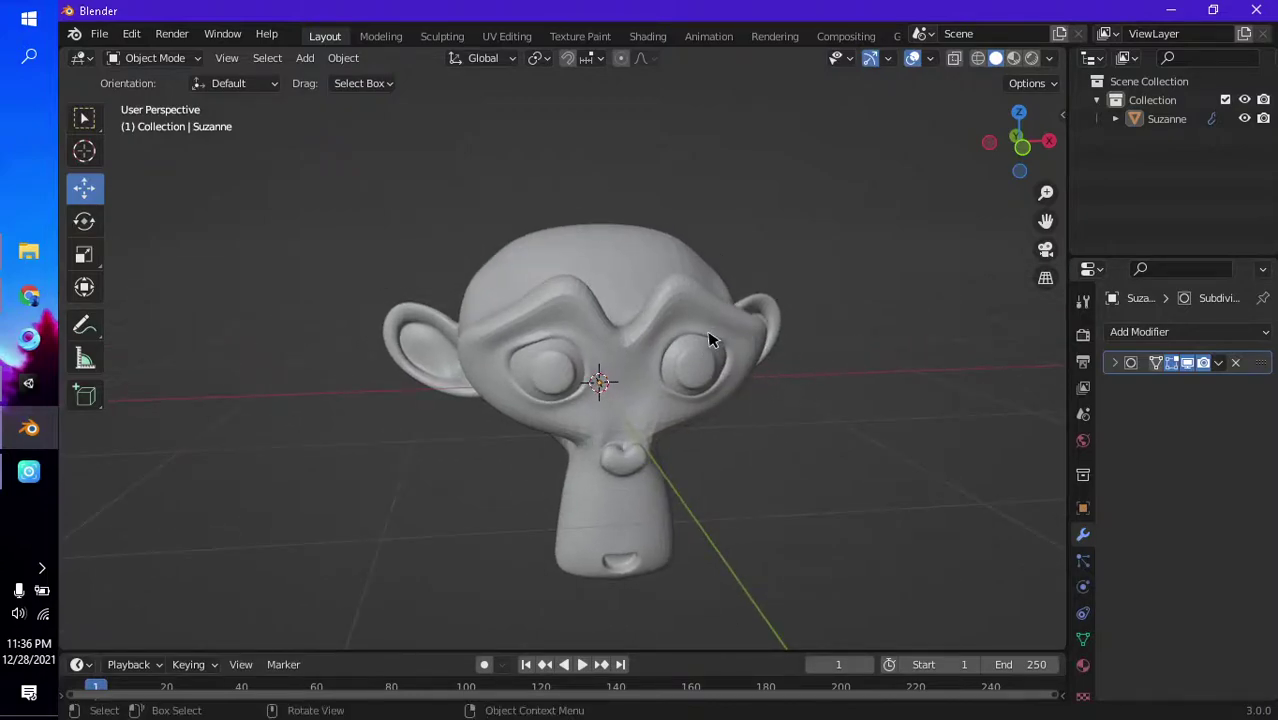
pyautogui.scroll(-2, 708, 340)
pyautogui.moveTo(708, 340)
pyautogui.mouseDown(button='middle')
pyautogui.moveTo(636, 287)
pyautogui.moveTo(646, 347)
pyautogui.mouseUp(button='middle')
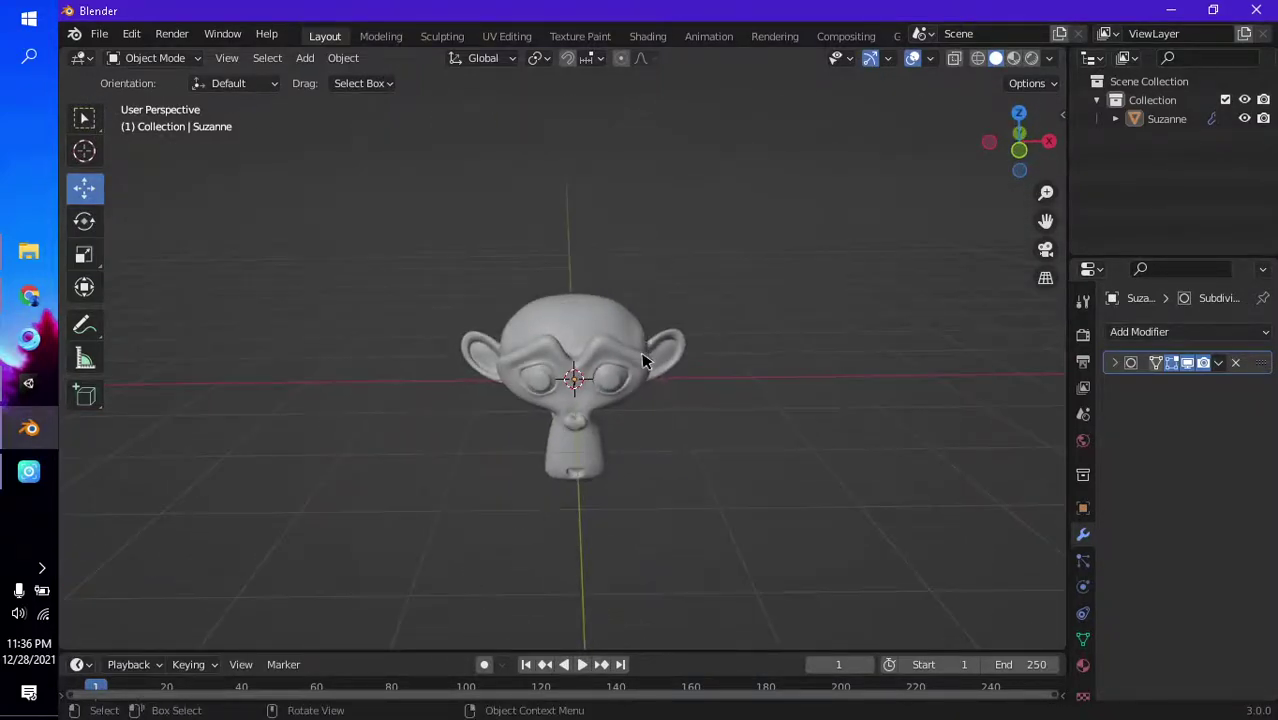
pyautogui.scroll(-1, 644, 362)
pyautogui.scroll(-1, 644, 362)
pyautogui.scroll(-2, 644, 362)
pyautogui.scroll(-1, 642, 362)
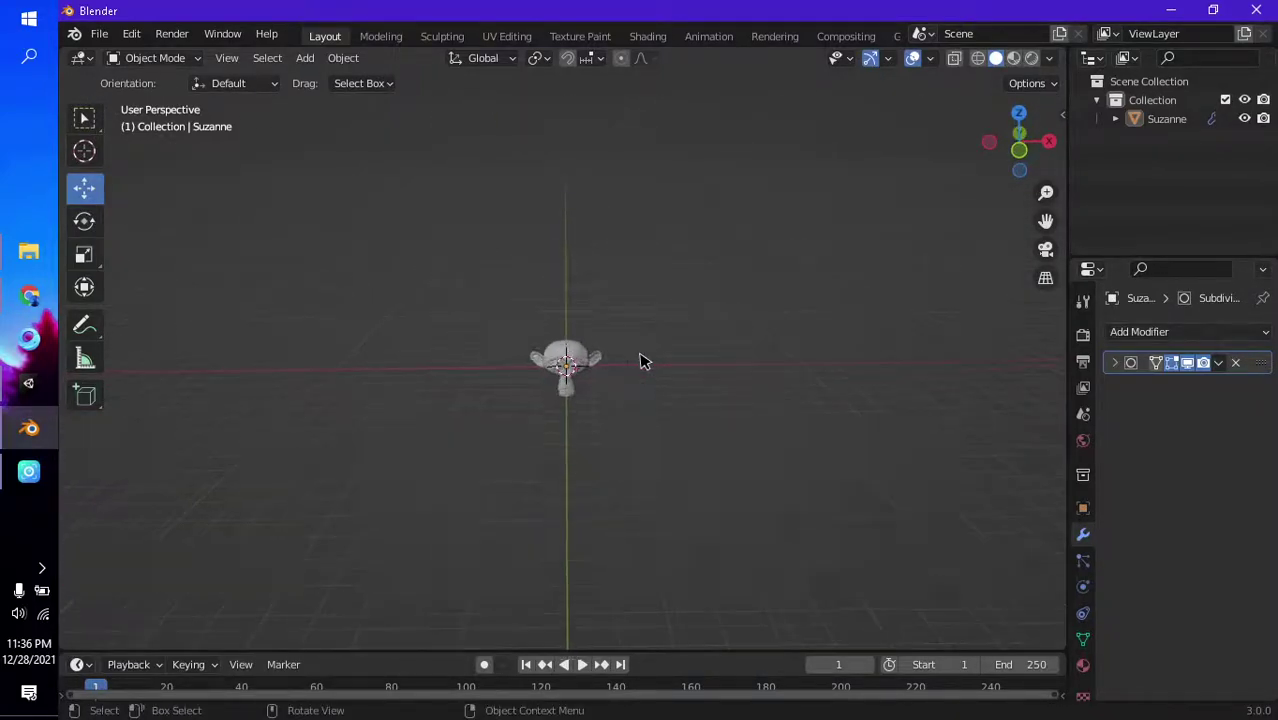
pyautogui.scroll(4, 642, 362)
pyautogui.scroll(-4, 642, 362)
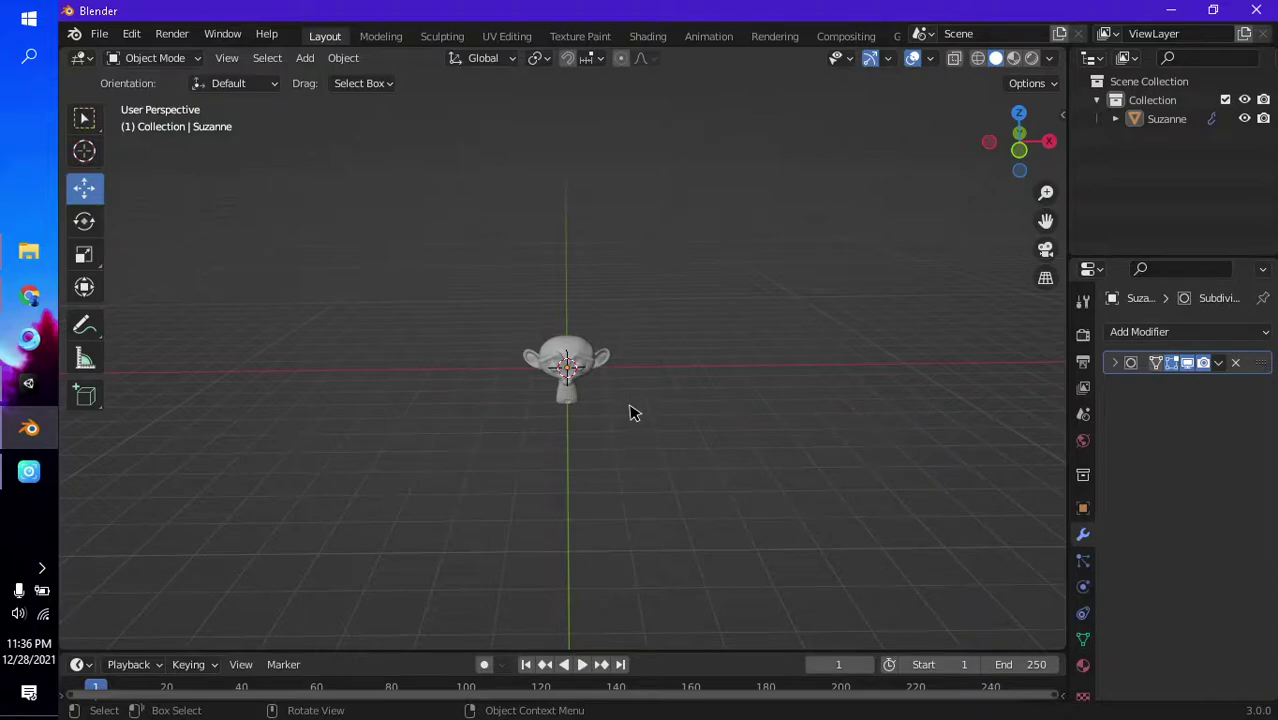
pyautogui.moveTo(630, 412); pyautogui.dragTo(630, 384, button='middle')
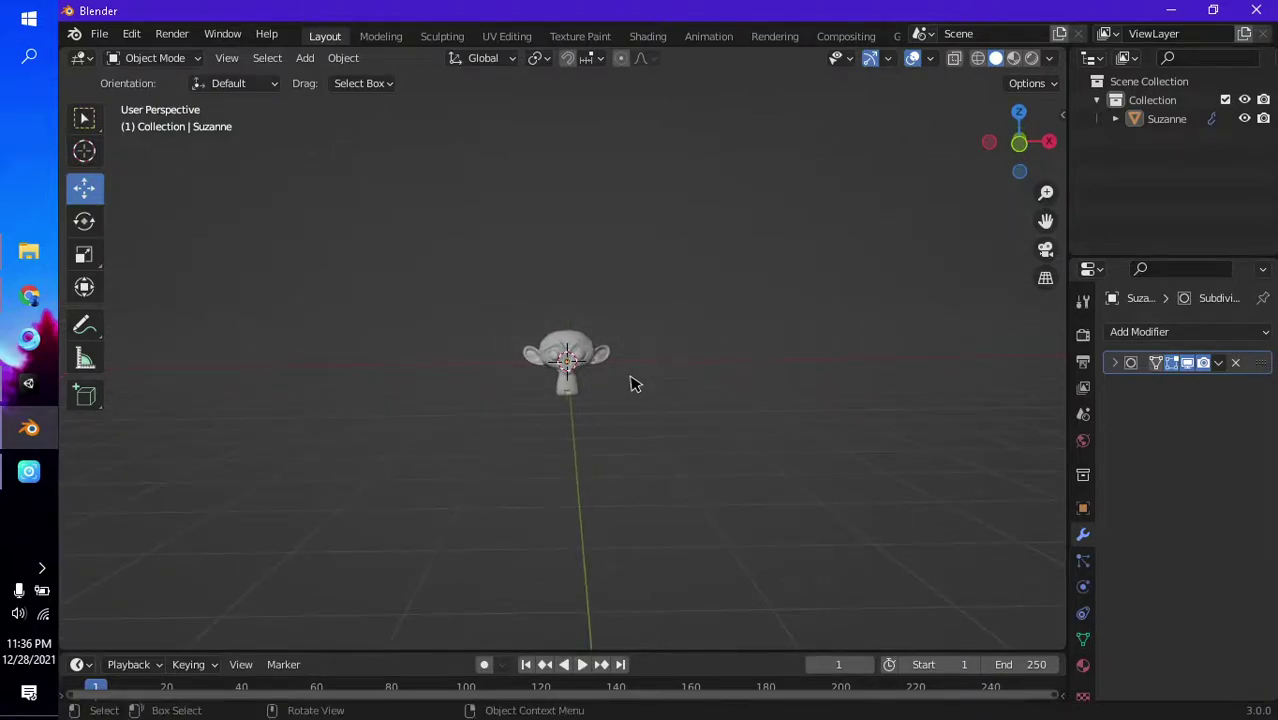
pyautogui.scroll(4, 630, 384)
pyautogui.scroll(2, 630, 384)
pyautogui.scroll(3, 630, 384)
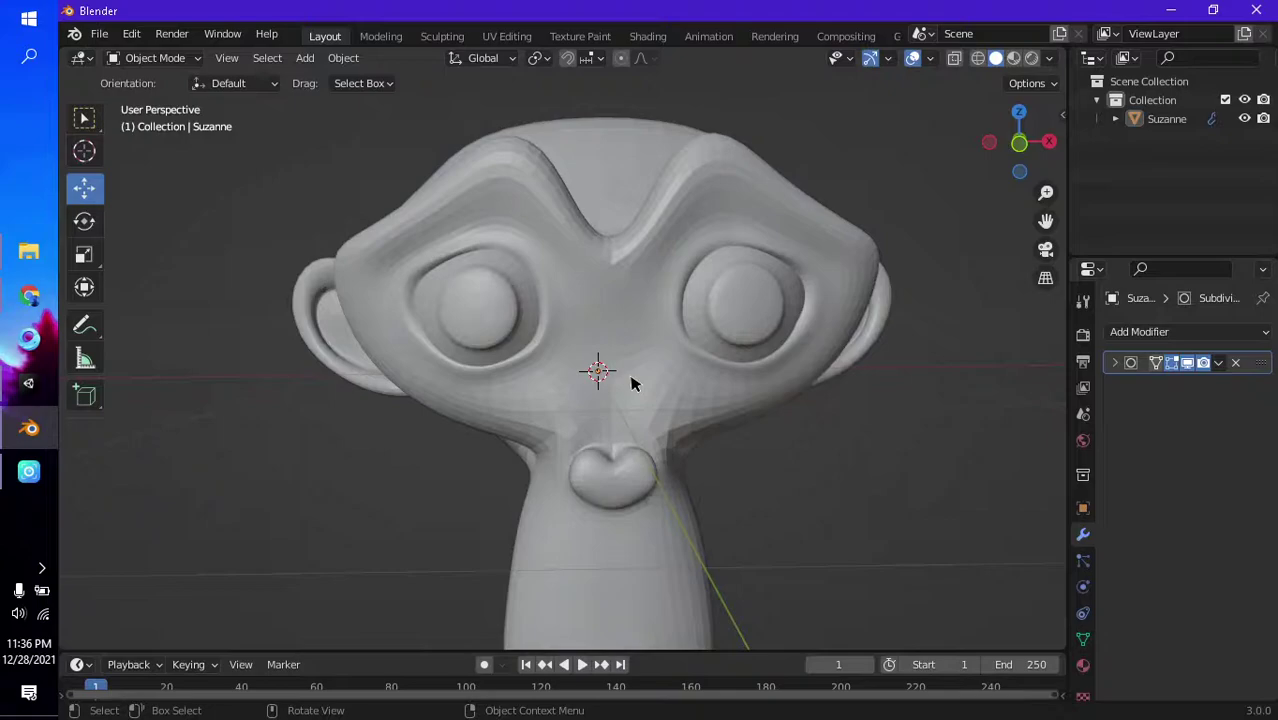
pyautogui.scroll(-4, 630, 384)
pyautogui.scroll(-3, 630, 384)
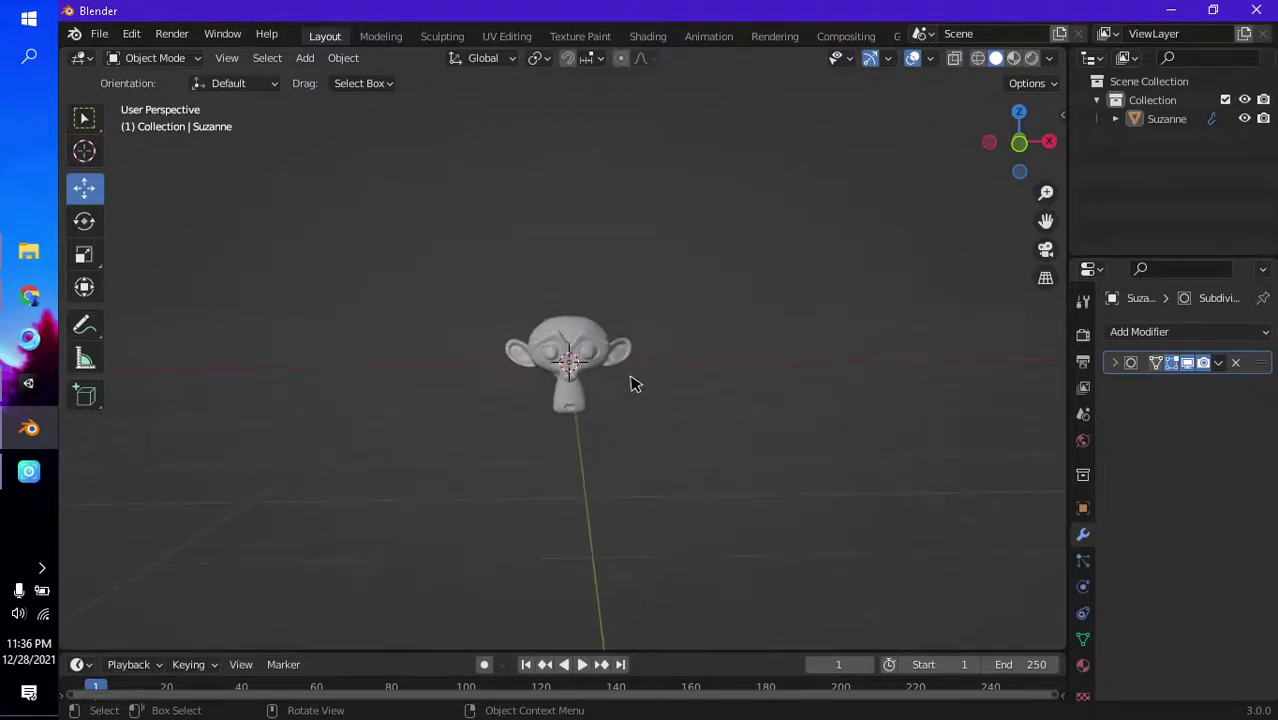
pyautogui.scroll(-2, 630, 384)
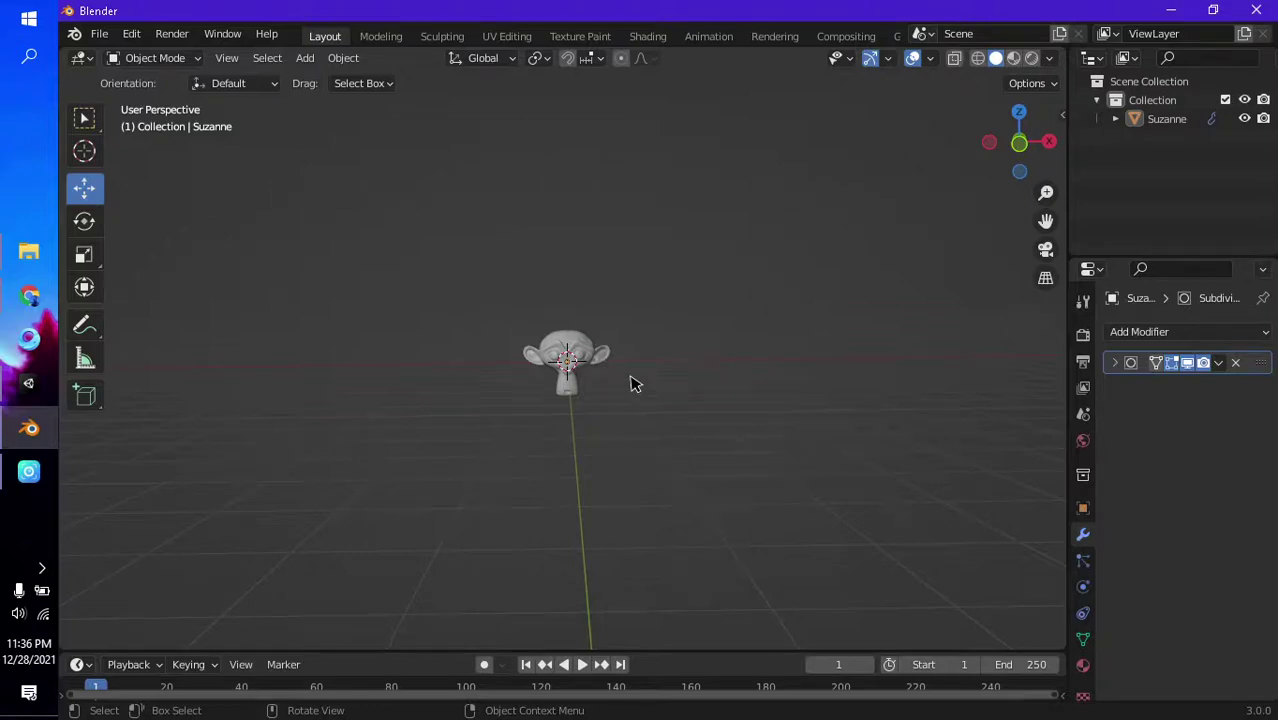
pyautogui.scroll(-2, 630, 384)
pyautogui.scroll(-2, 630, 384)
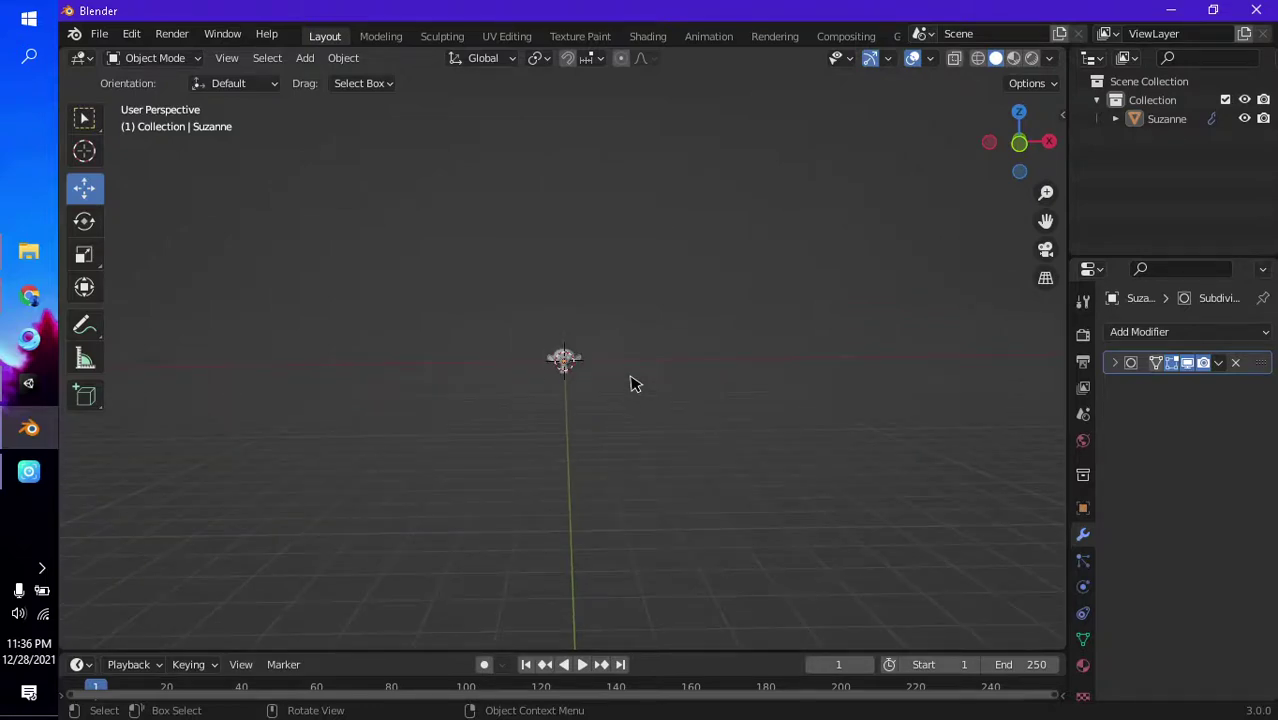
pyautogui.scroll(5, 630, 384)
pyautogui.scroll(3, 630, 384)
pyautogui.scroll(4, 630, 384)
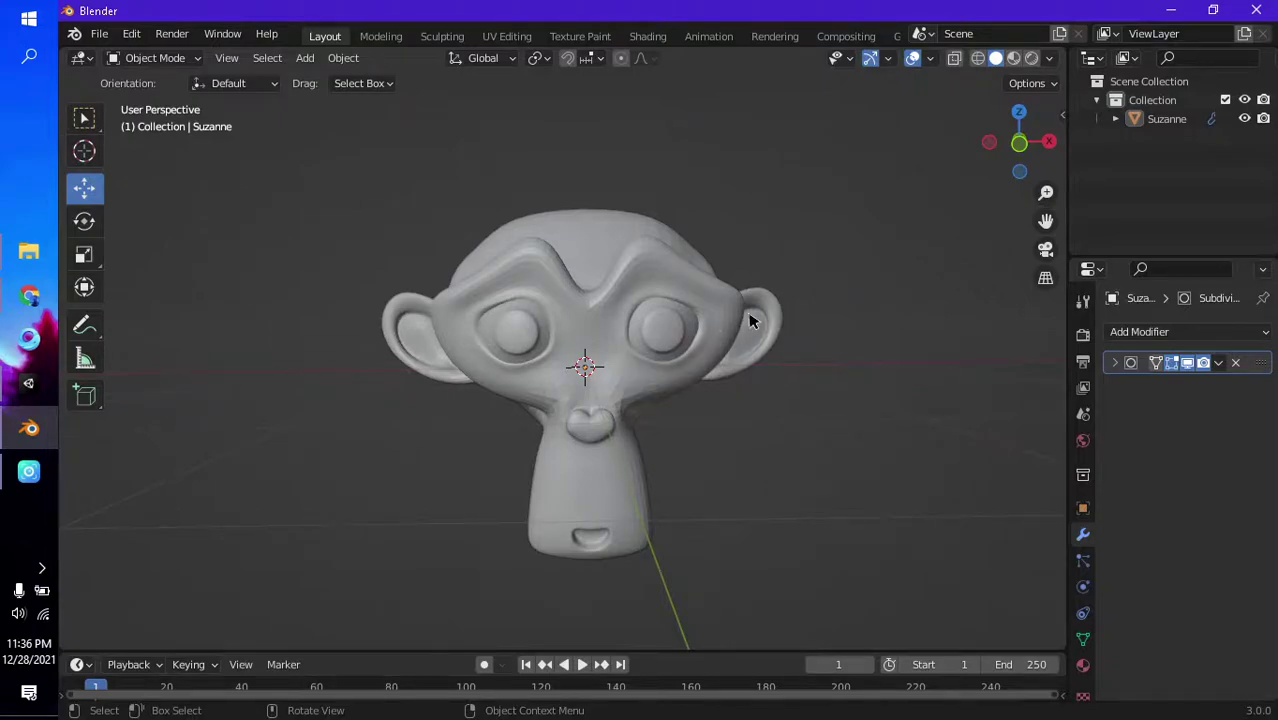
pyautogui.moveTo(750, 320)
pyautogui.mouseDown(button='middle')
pyautogui.moveTo(699, 391)
pyautogui.moveTo(713, 357)
pyautogui.mouseUp(button='middle')
pyautogui.scroll(-2, 747, 334)
pyautogui.scroll(-2, 722, 354)
pyautogui.scroll(-2, 700, 392)
pyautogui.scroll(1, 690, 388)
pyautogui.scroll(3, 702, 374)
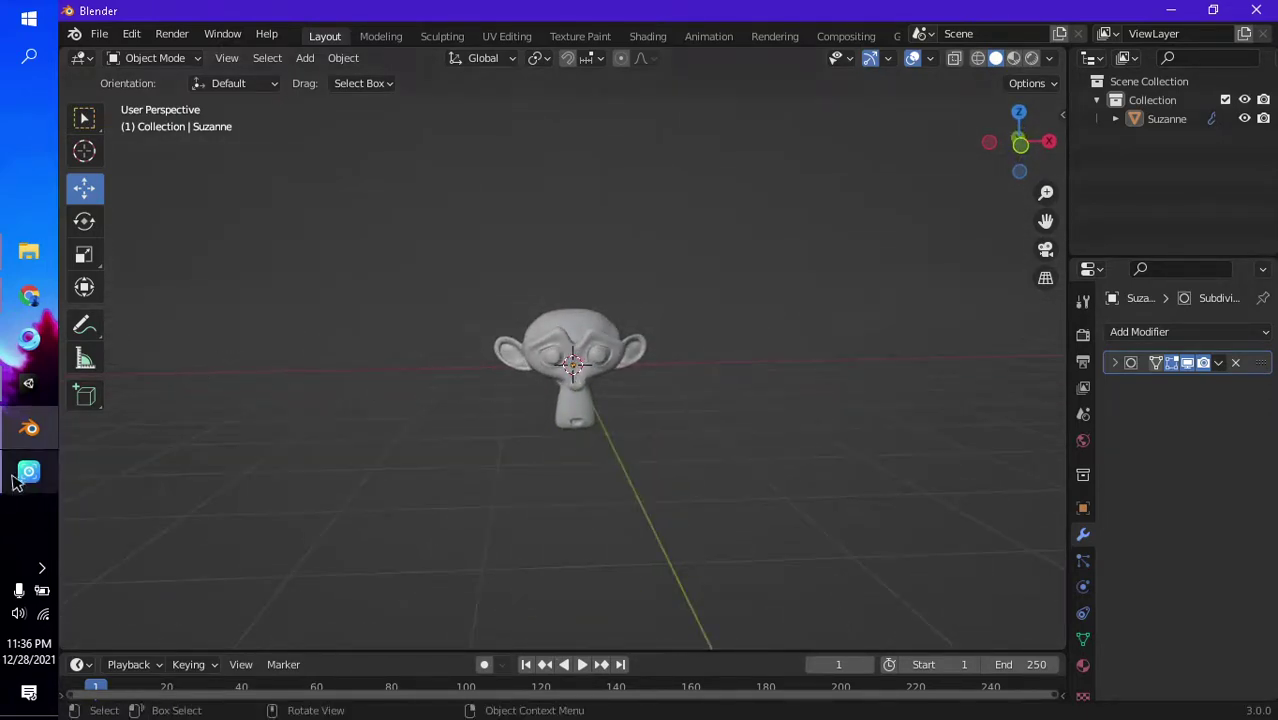
# - Use the left toolbar and viewport header, then press A to reselect Suzanne
pyautogui.click(28, 471)
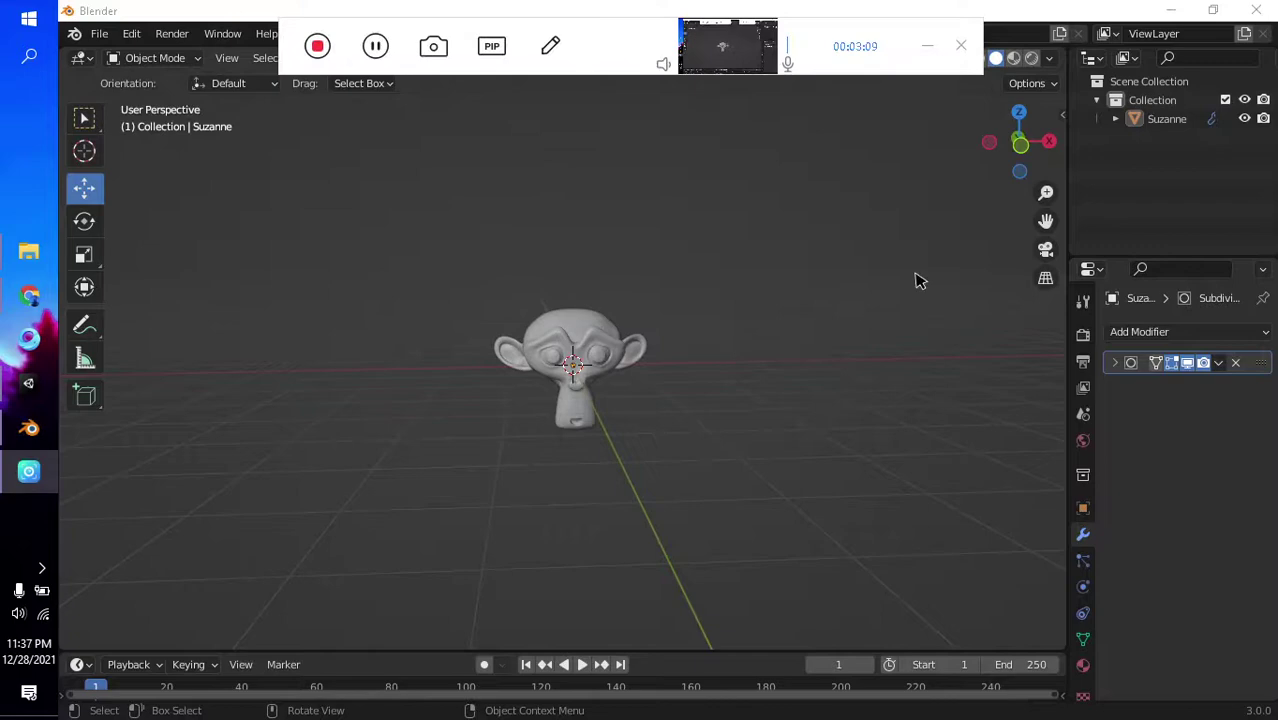
pyautogui.click(927, 47)
pyautogui.scroll(3, 714, 392)
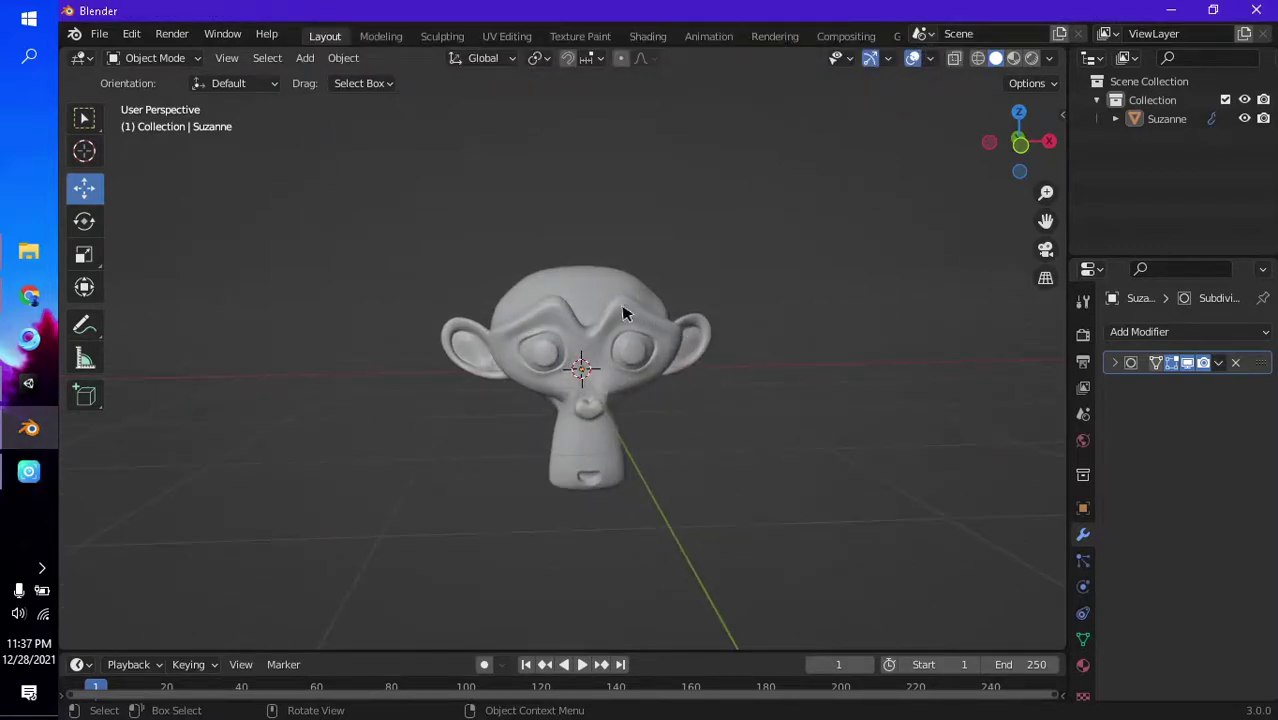
pyautogui.press('a')
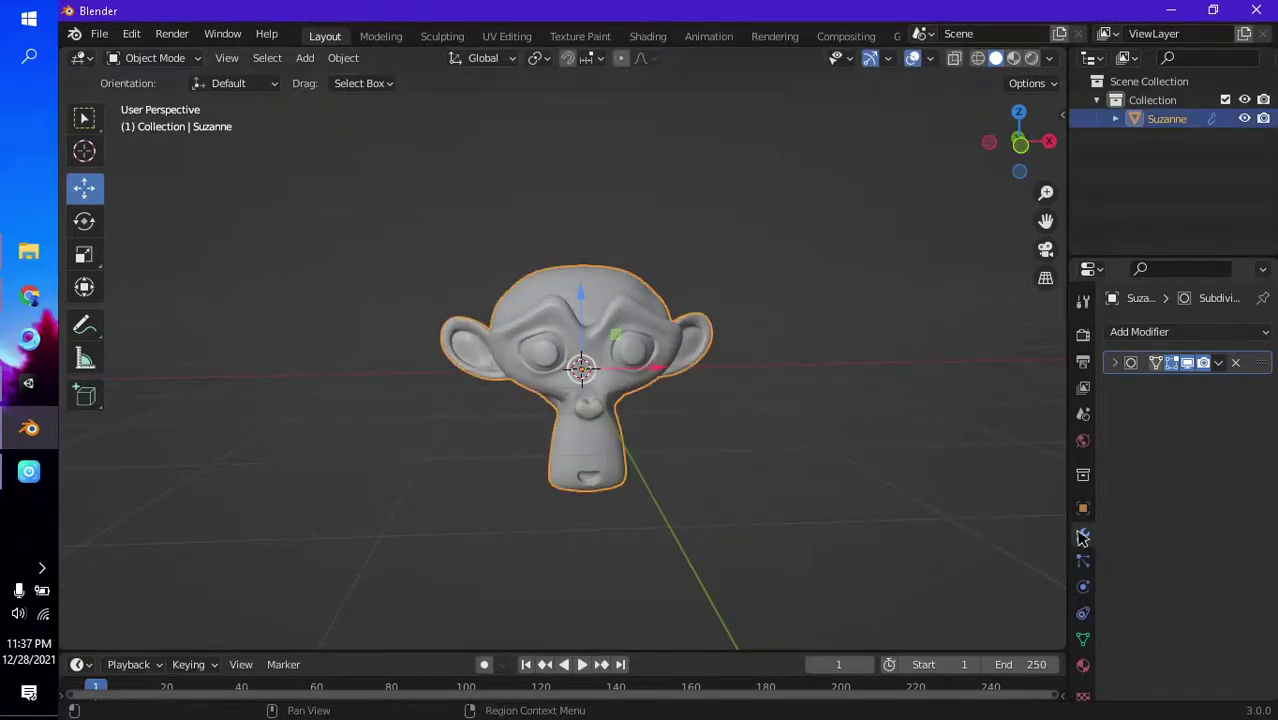
# - Rename Suzanne to Suzanne_LOD0 in the Outliner
pyautogui.doubleClick(1166, 119)
pyautogui.press('End')
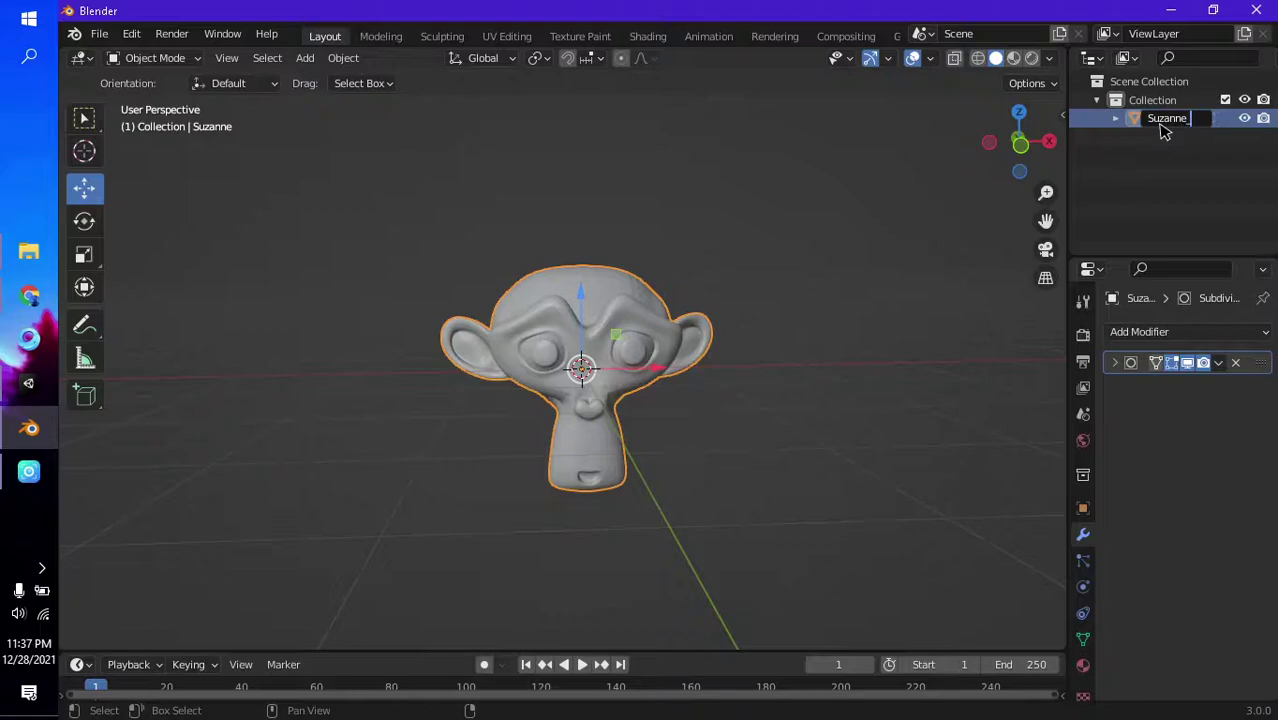
pyautogui.write('D0')
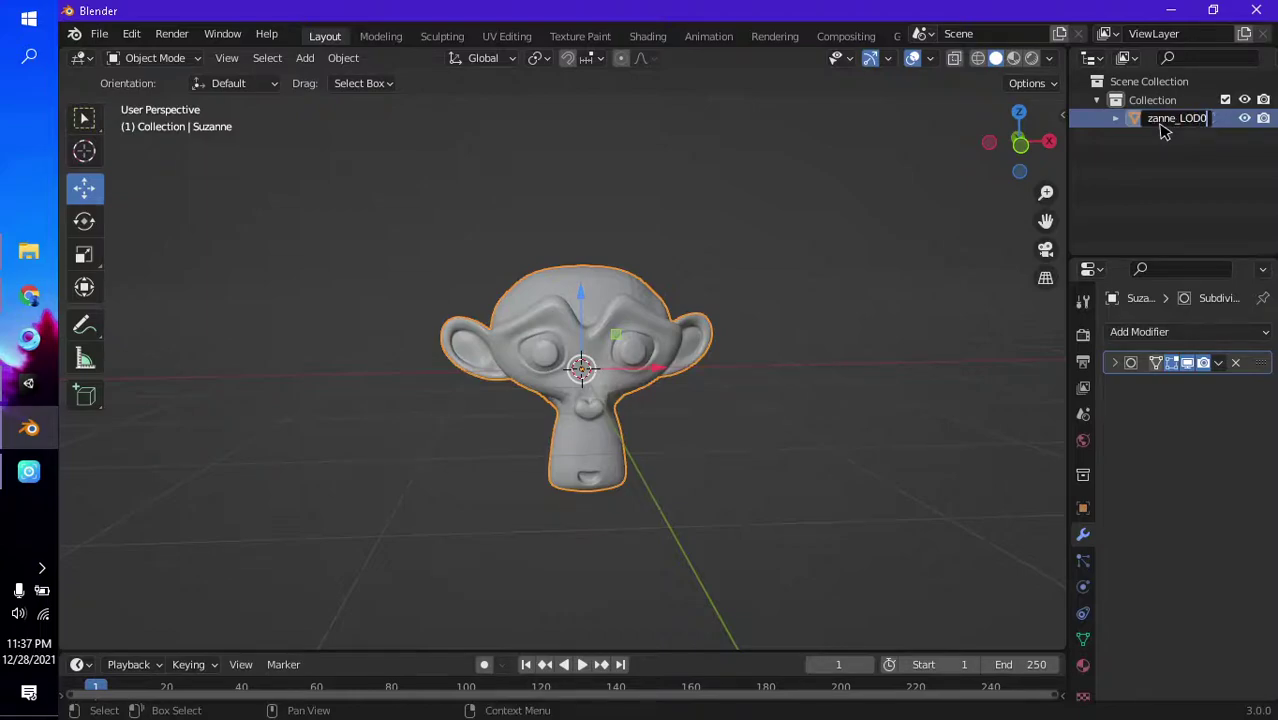
pyautogui.press('Return')
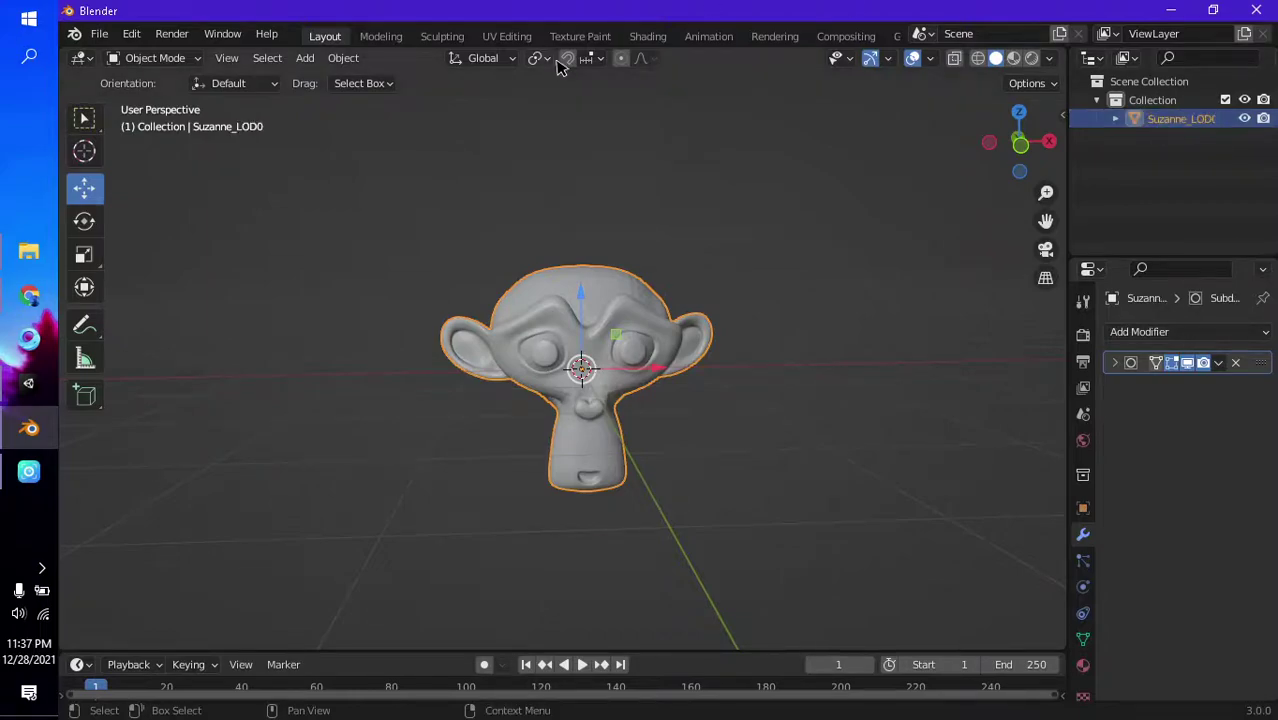
# - Zoom and orbit around Suzanne_LOD0 to review the head
pyautogui.scroll(3, 707, 280)
pyautogui.scroll(4, 780, 323)
pyautogui.scroll(-4, 780, 323)
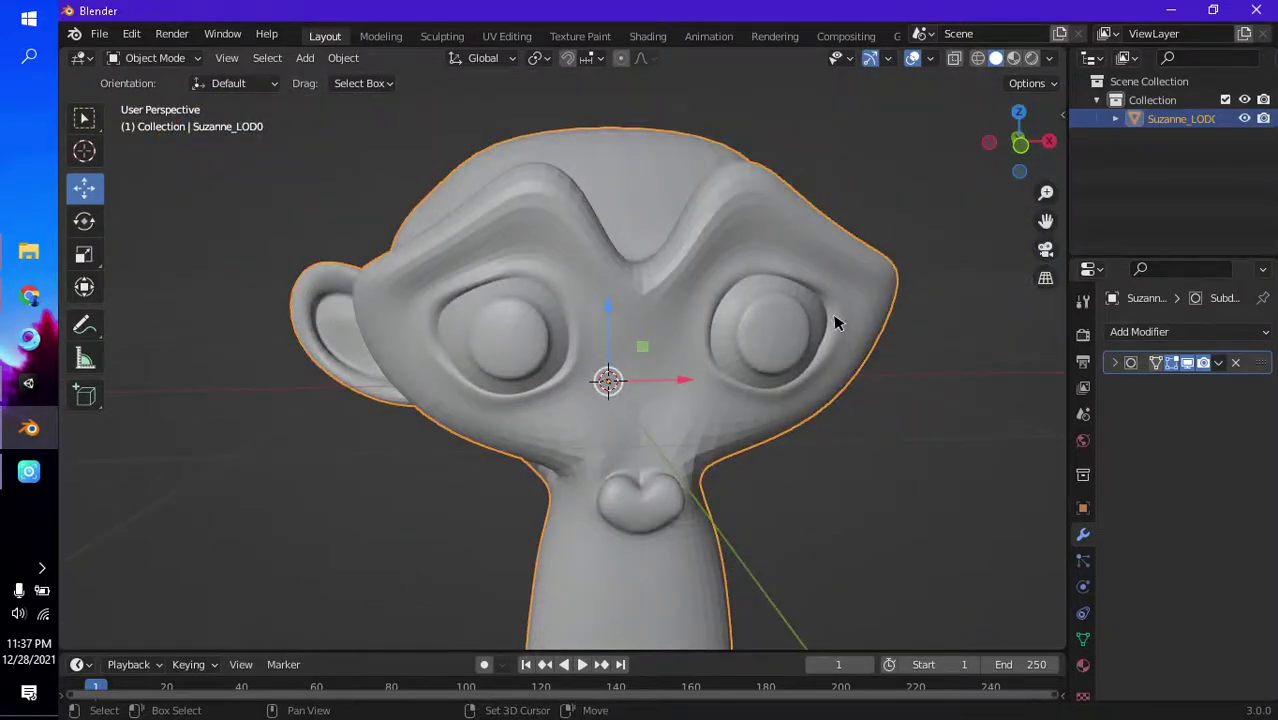
pyautogui.moveTo(836, 320); pyautogui.dragTo(786, 309, button='middle')
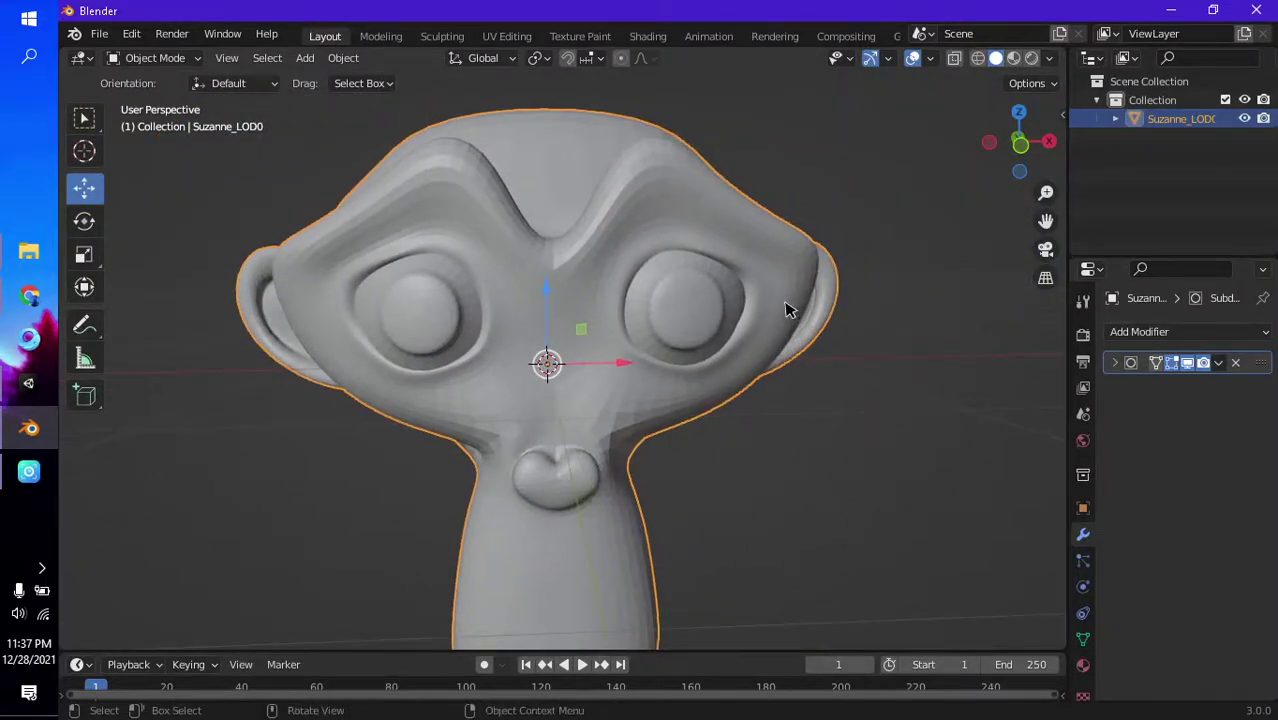
pyautogui.scroll(-2, 786, 309)
pyautogui.scroll(-2, 790, 317)
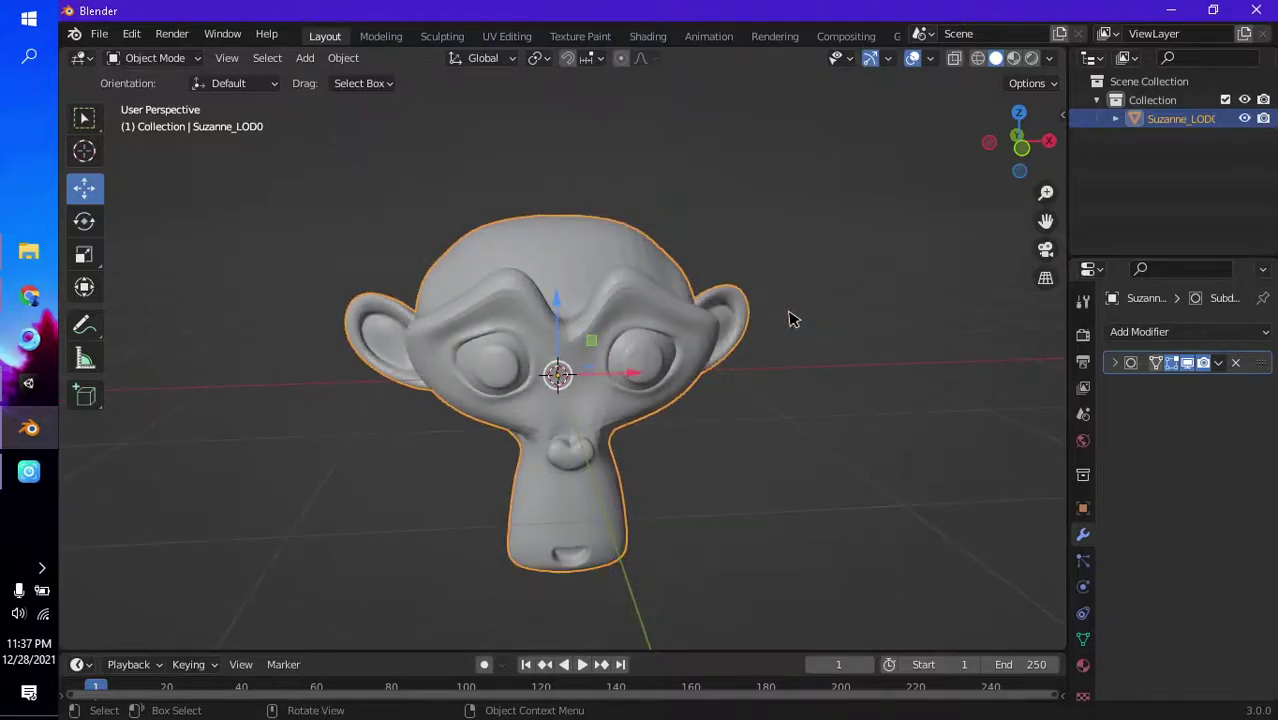
pyautogui.scroll(-1, 790, 317)
pyautogui.scroll(-1, 790, 317)
pyautogui.scroll(-1, 790, 317)
pyautogui.scroll(4, 790, 317)
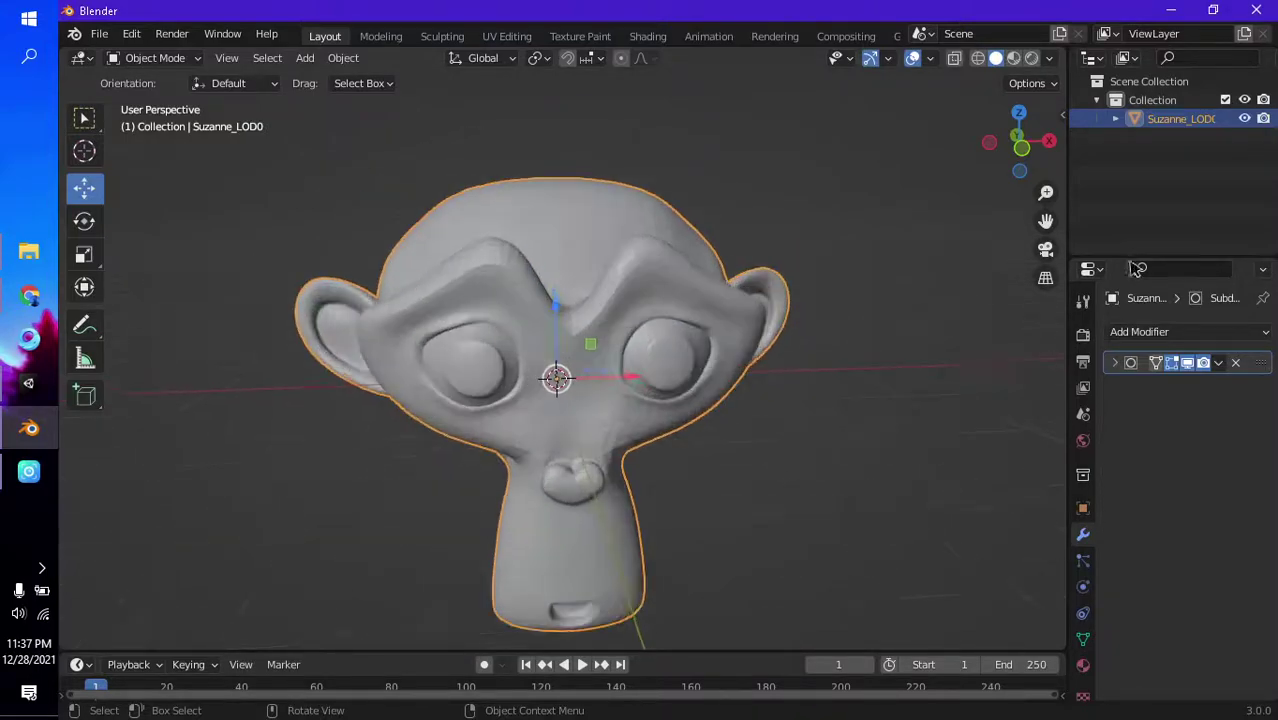
pyautogui.scroll(3, 792, 298)
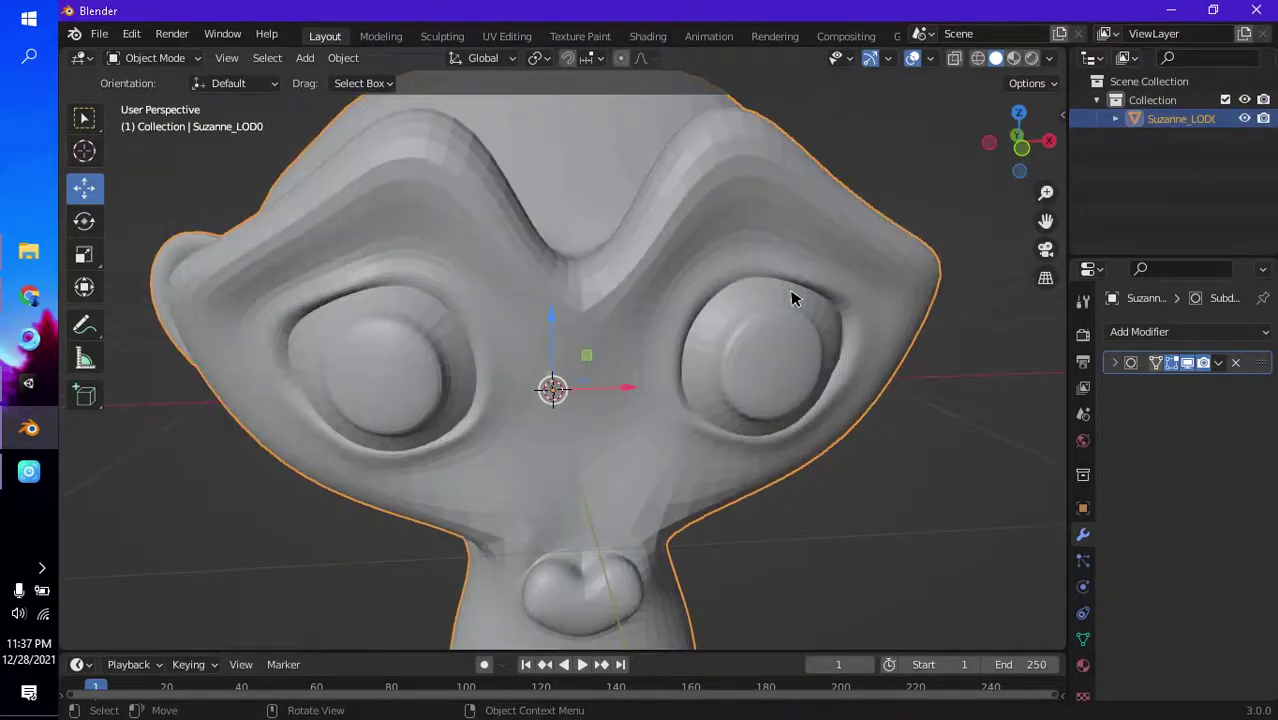
pyautogui.scroll(-4, 792, 298)
pyautogui.moveTo(792, 298)
pyautogui.mouseDown(button='middle')
pyautogui.moveTo(553, 290)
pyautogui.moveTo(681, 322)
pyautogui.mouseUp(button='middle')
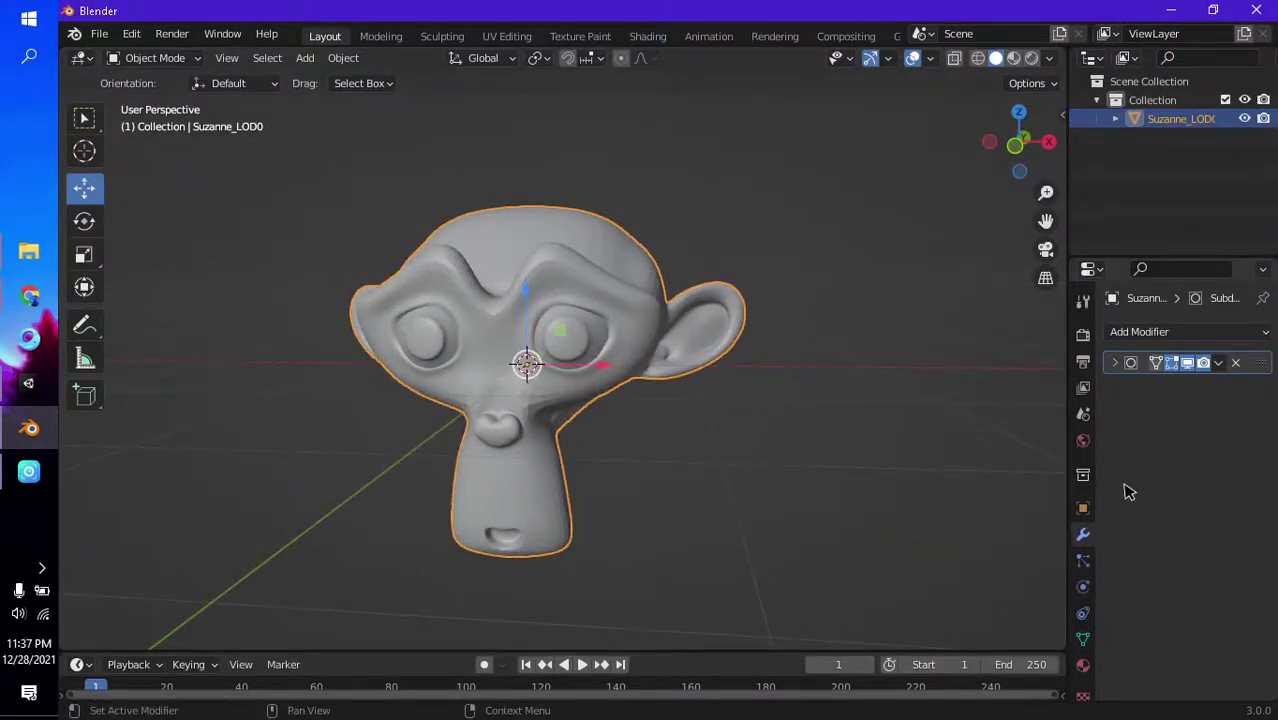
pyautogui.click(1263, 336)
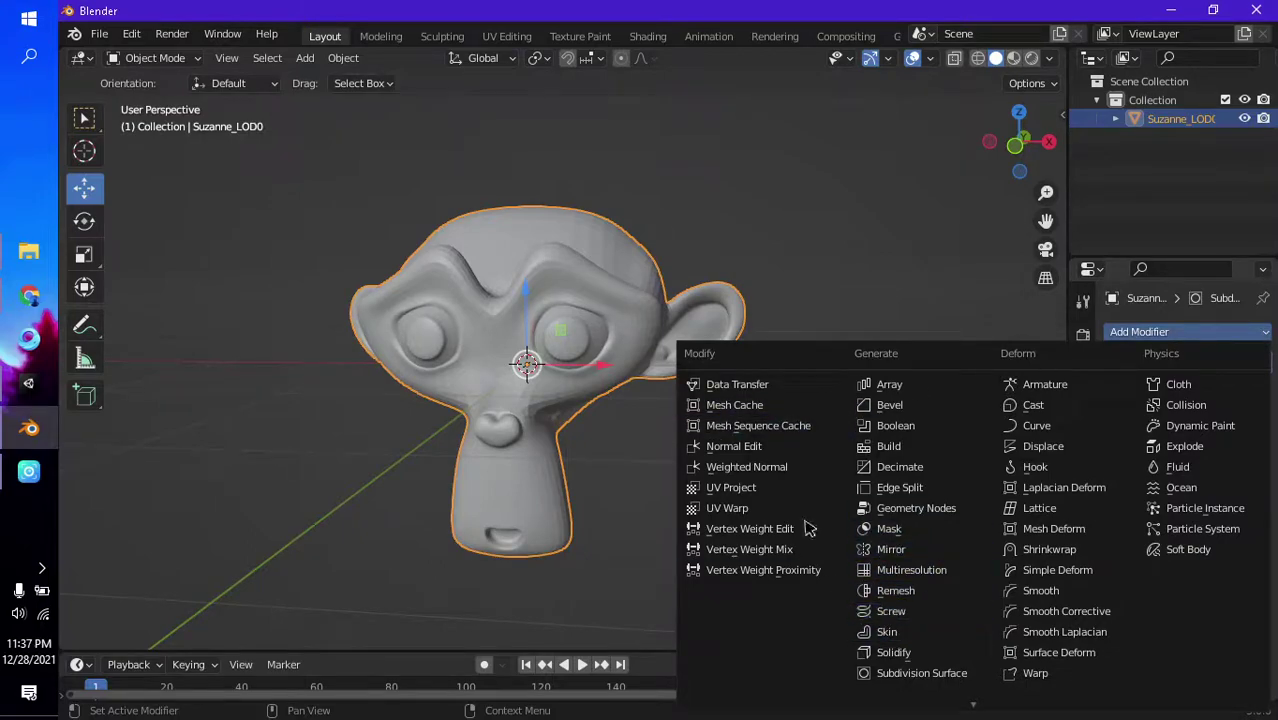
pyautogui.moveTo(610, 367)
pyautogui.mouseDown(button='middle')
pyautogui.moveTo(770, 375)
pyautogui.moveTo(639, 366)
pyautogui.mouseUp(button='middle')
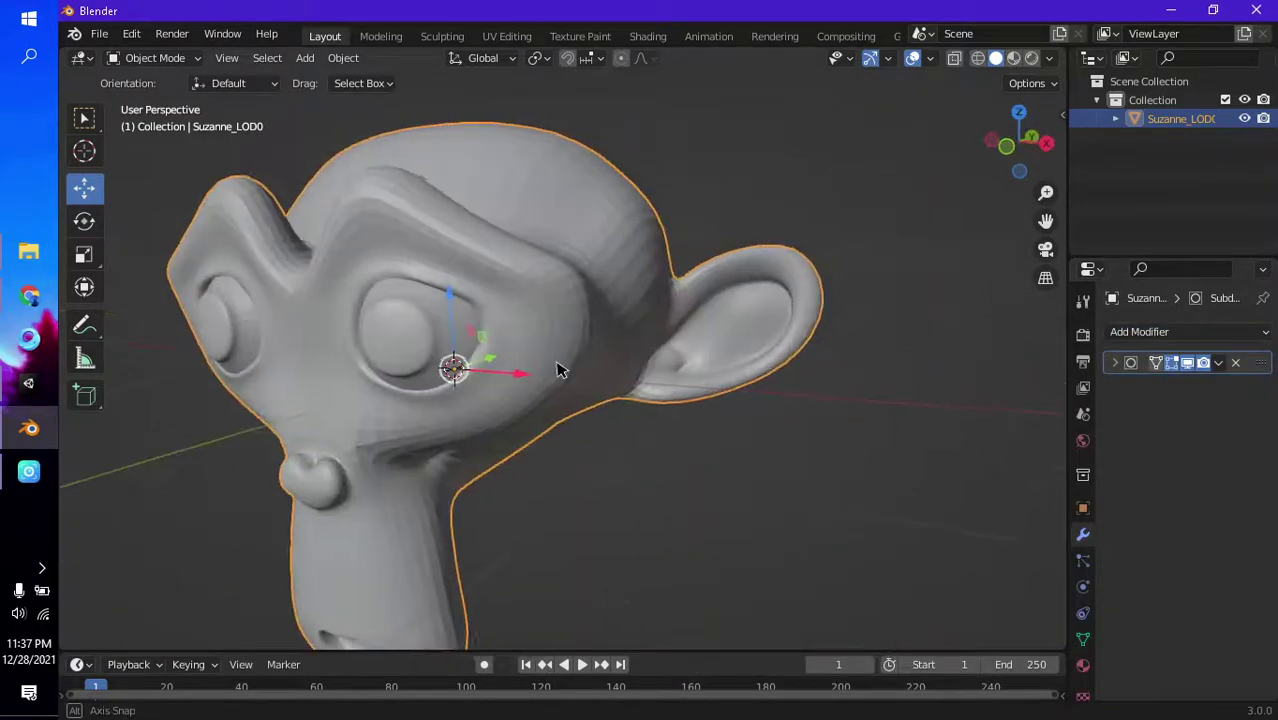
pyautogui.click(1158, 341)
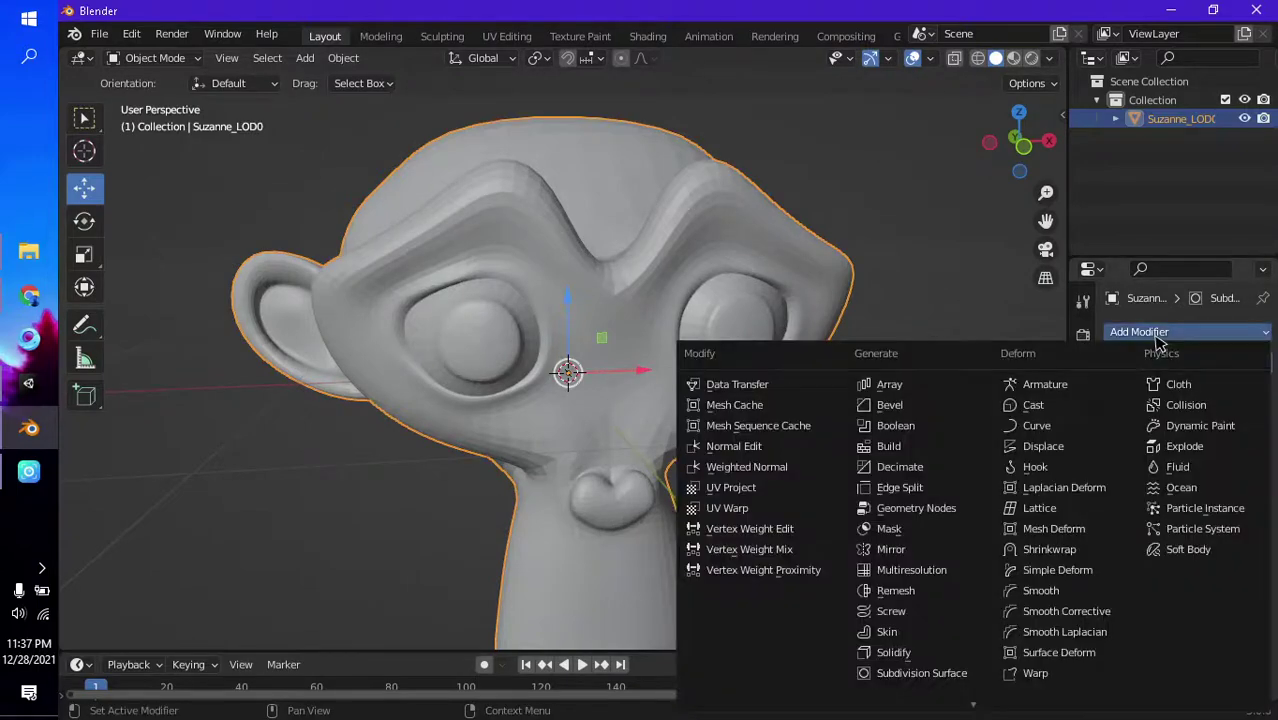
pyautogui.click(941, 469)
pyautogui.hotkey('alt', 'a')
pyautogui.scroll(-2, 756, 314)
pyautogui.moveTo(756, 314); pyautogui.dragTo(730, 322, button='middle')
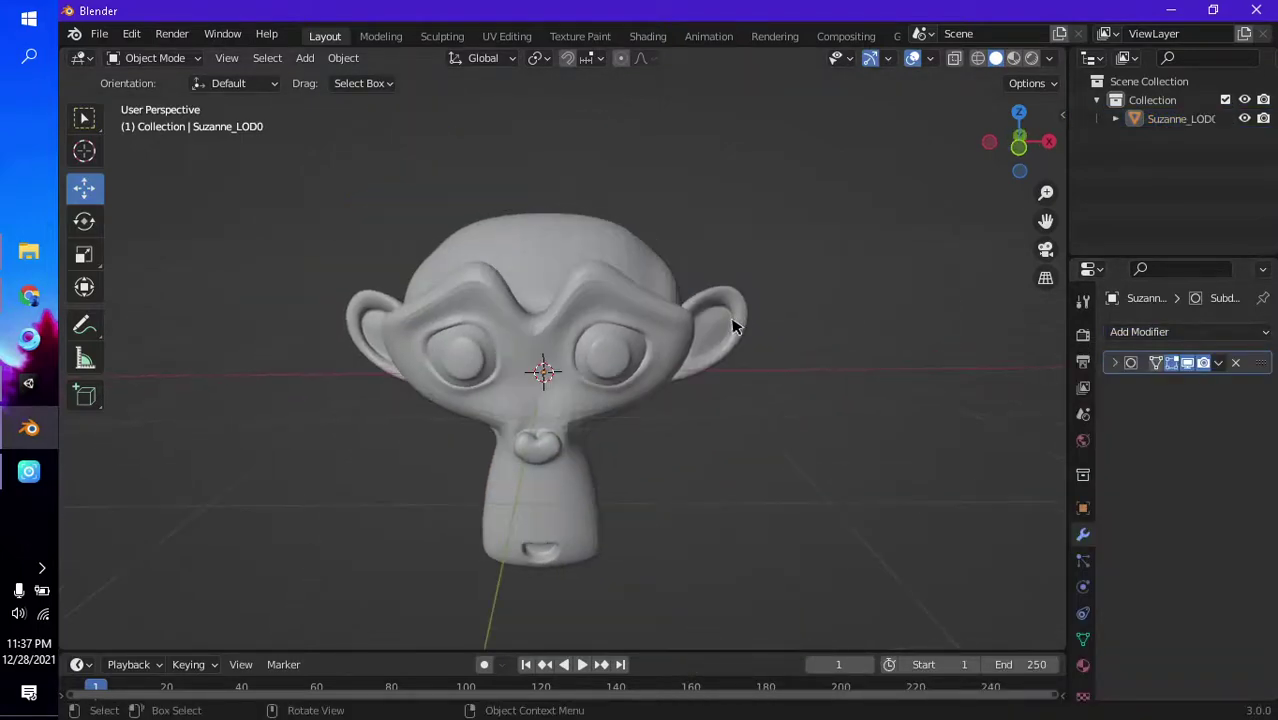
pyautogui.scroll(4, 645, 345)
pyautogui.scroll(-4, 612, 318)
pyautogui.click(601, 305)
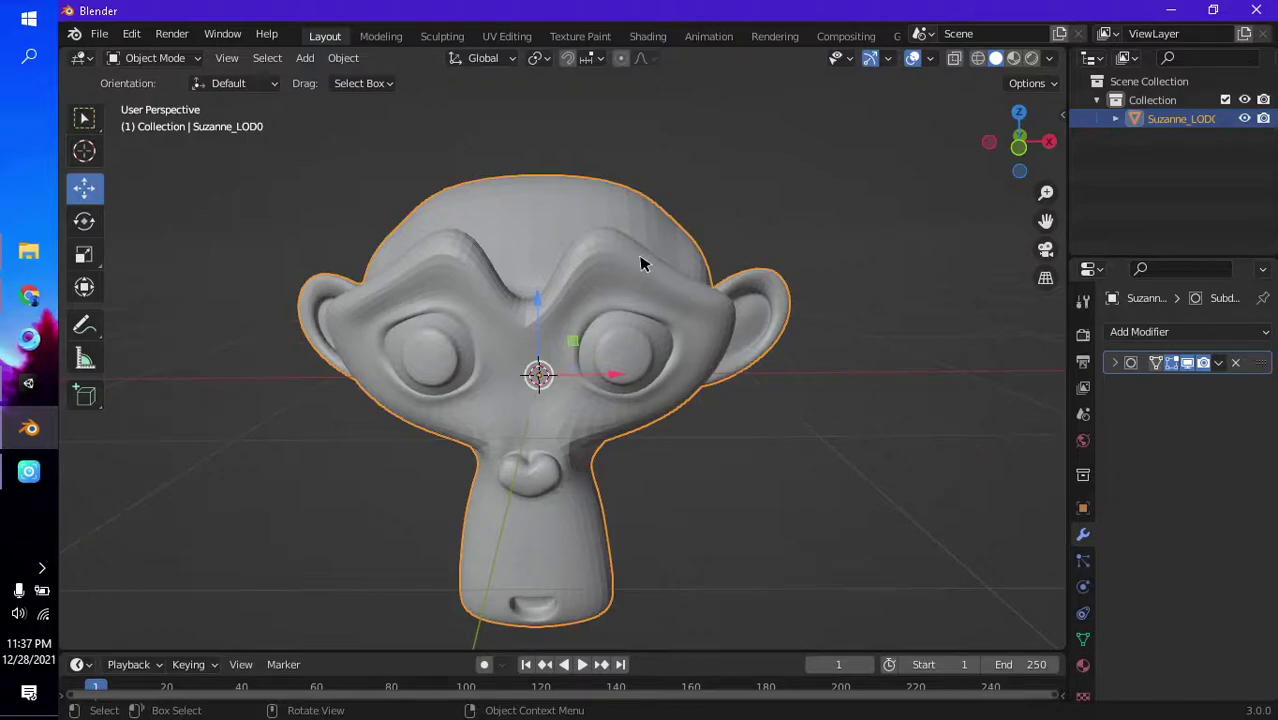
# - Duplicate Suzanne_LOD0 with Shift+D, keeping the copy at the origin after undoing an X-axis move
pyautogui.press('shift')
pyautogui.hotkey('shift', 'd')
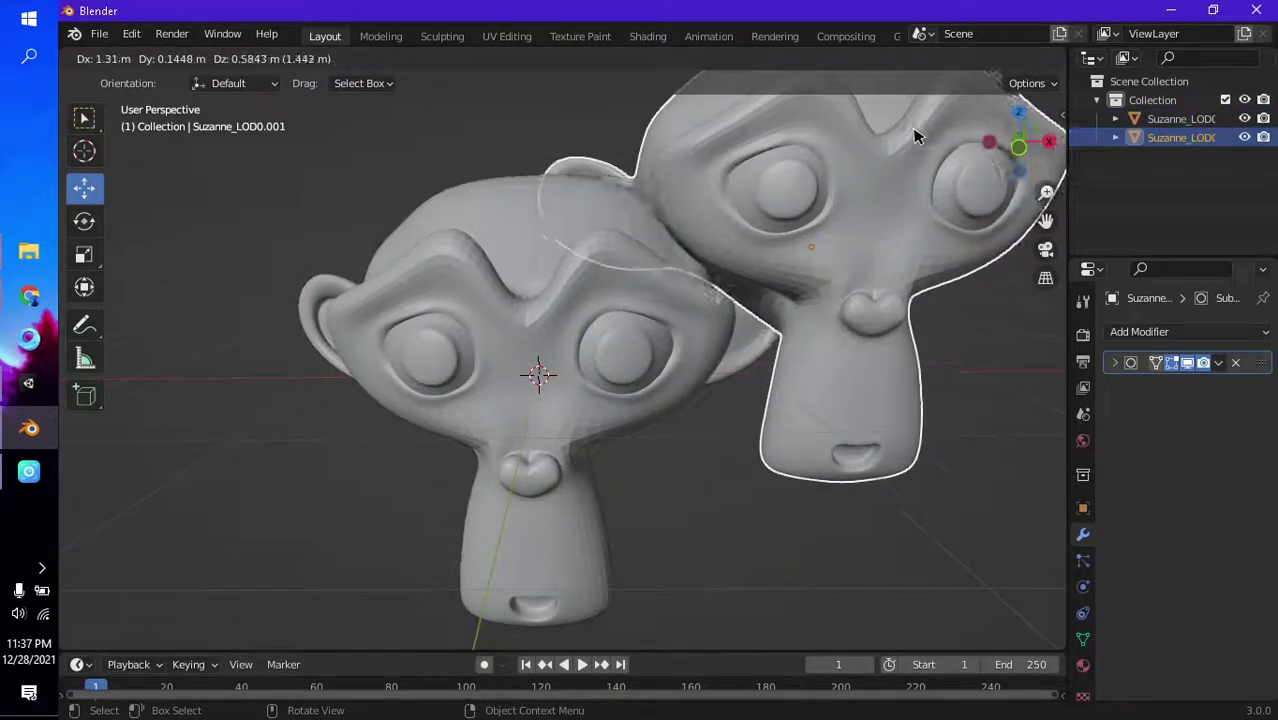
pyautogui.rightClick(890, 199)
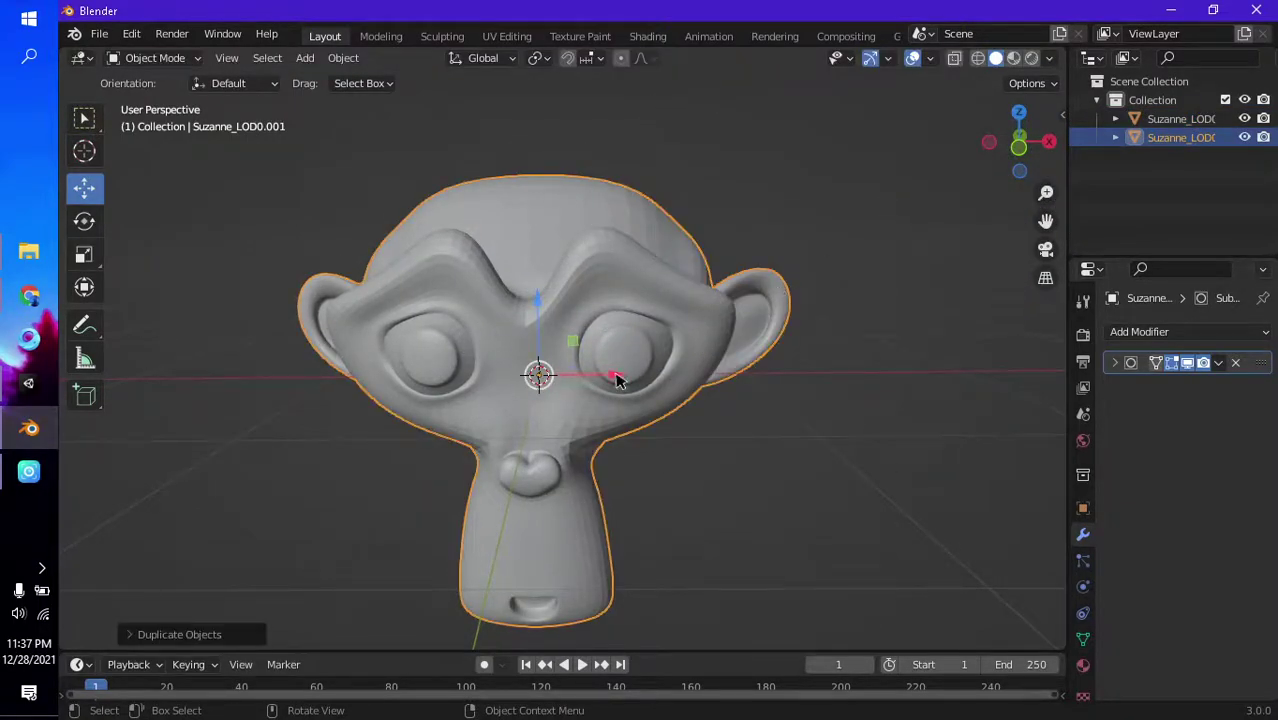
pyautogui.press('g')
pyautogui.press('x')
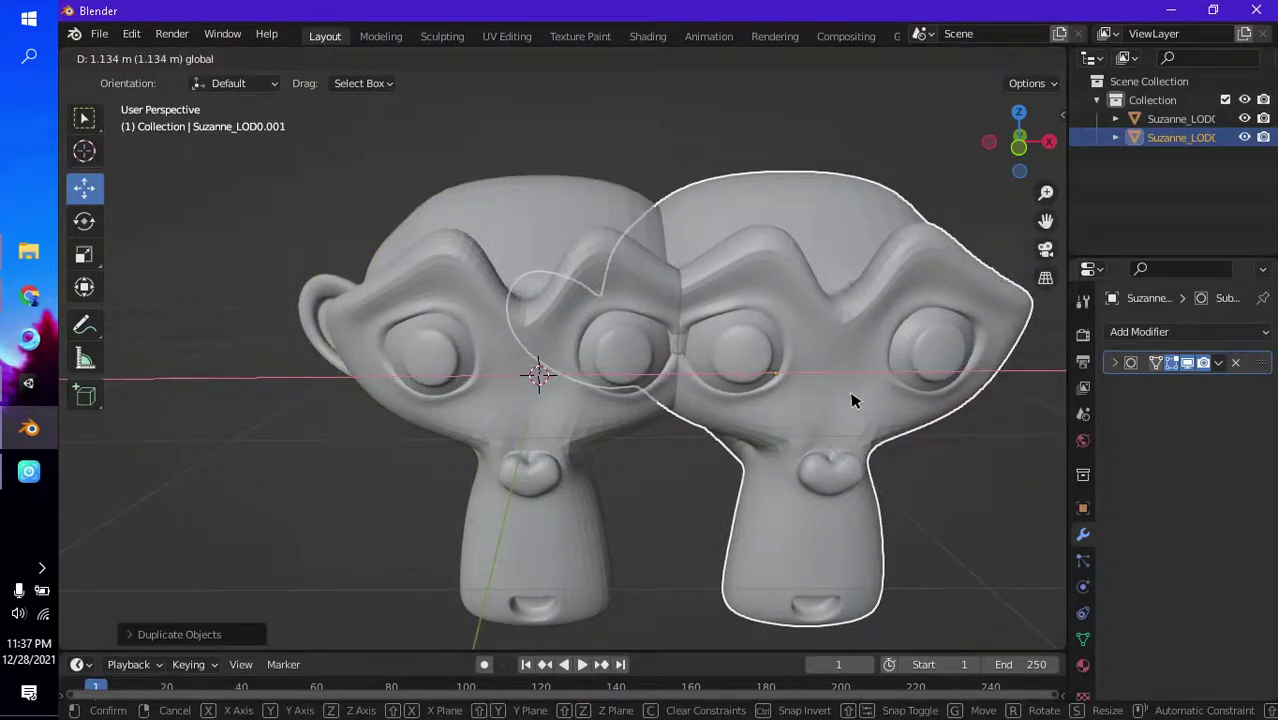
pyautogui.click(853, 397)
pyautogui.hotkey('ctrl', 'z')
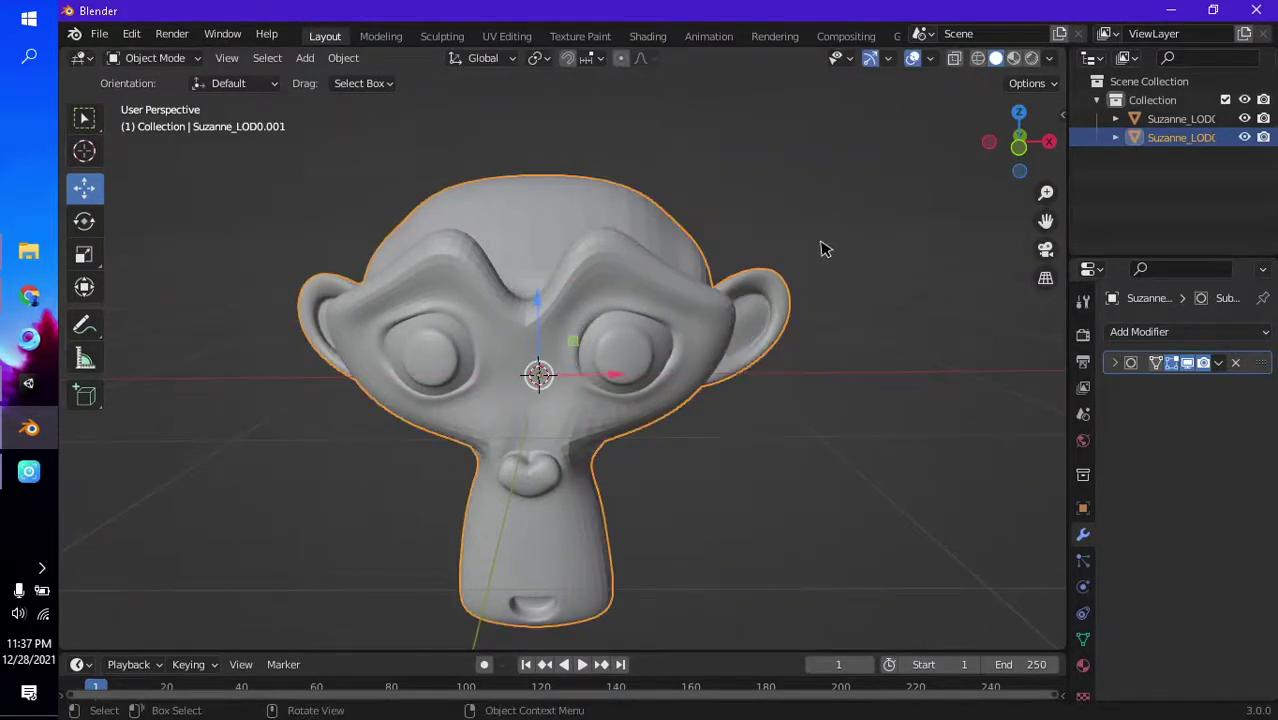
pyautogui.moveTo(820, 249); pyautogui.dragTo(850, 277, button='middle')
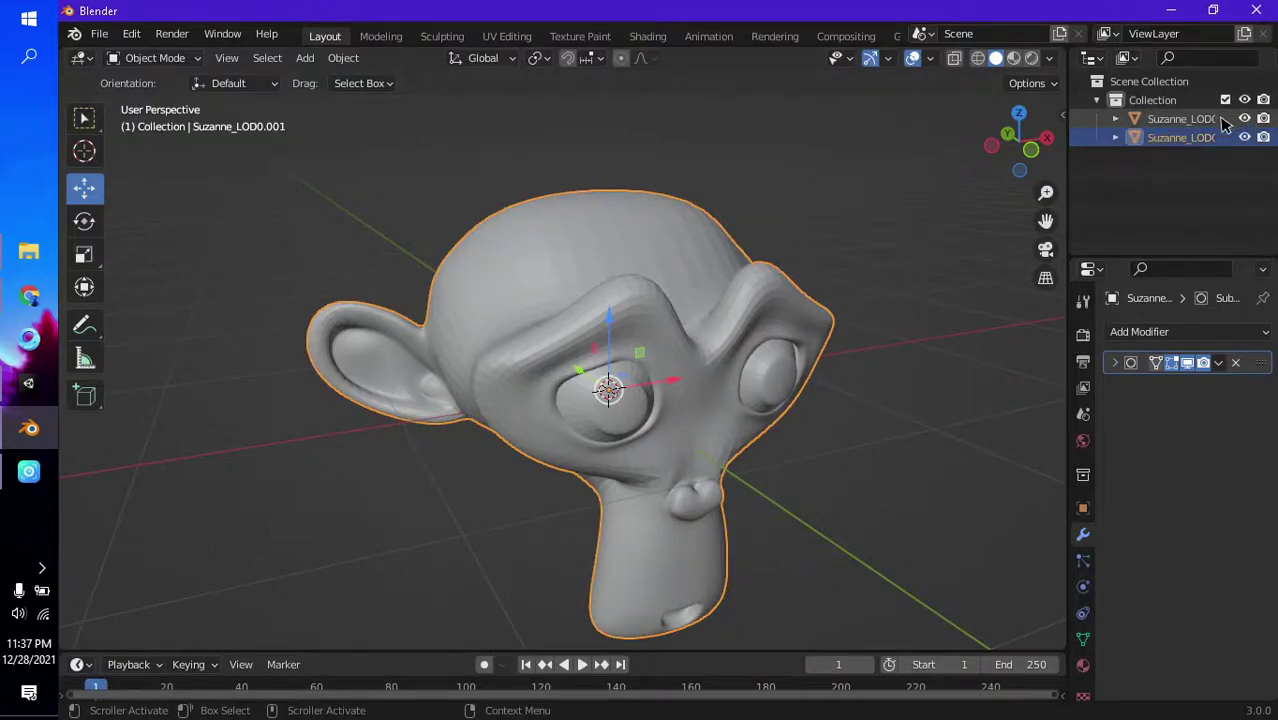
# - Hide Suzanne_LOD0 in the Outliner after widening the side panels
pyautogui.click(1180, 119)
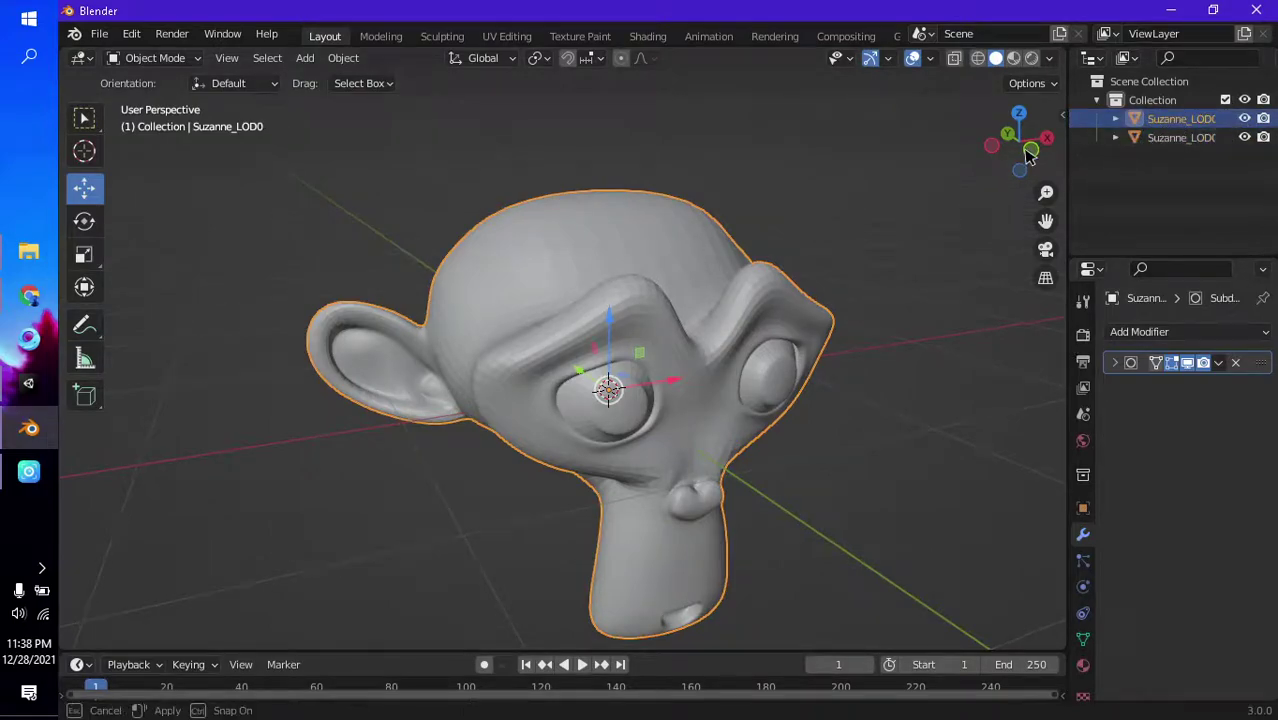
pyautogui.moveTo(1068, 157); pyautogui.dragTo(1012, 157)
pyautogui.click(1245, 119)
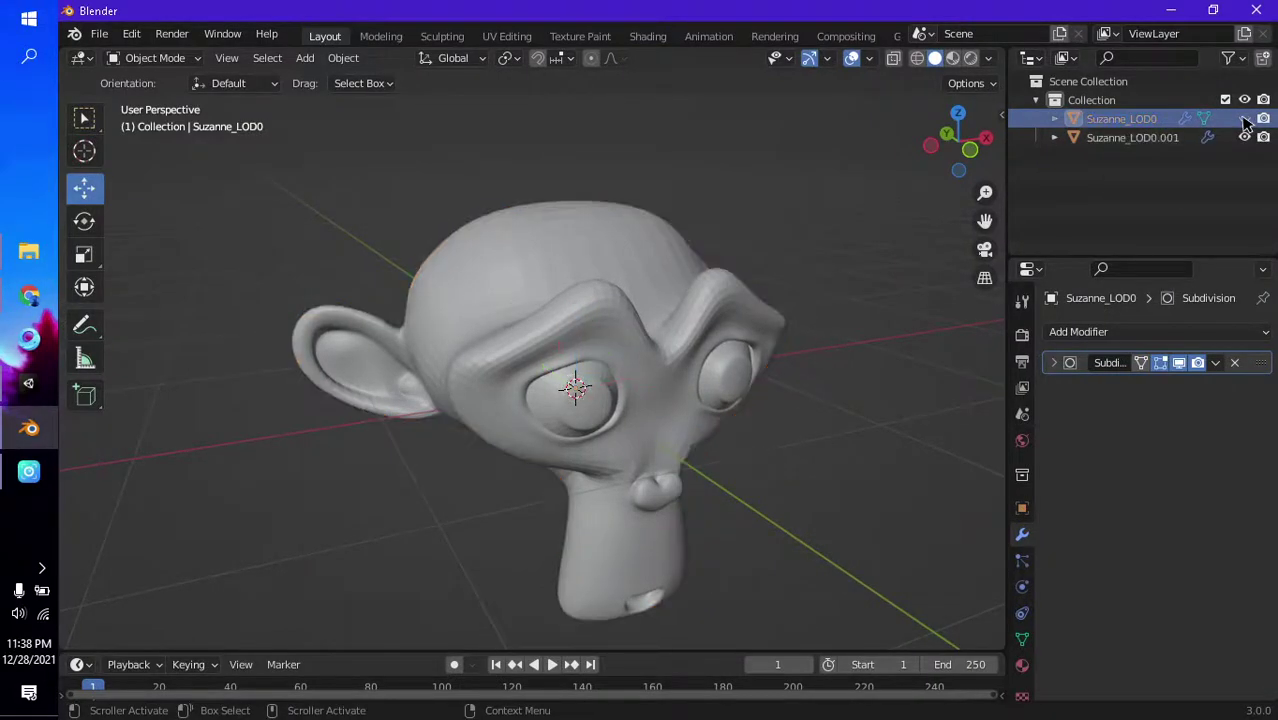
pyautogui.moveTo(810, 318); pyautogui.dragTo(922, 263, button='middle')
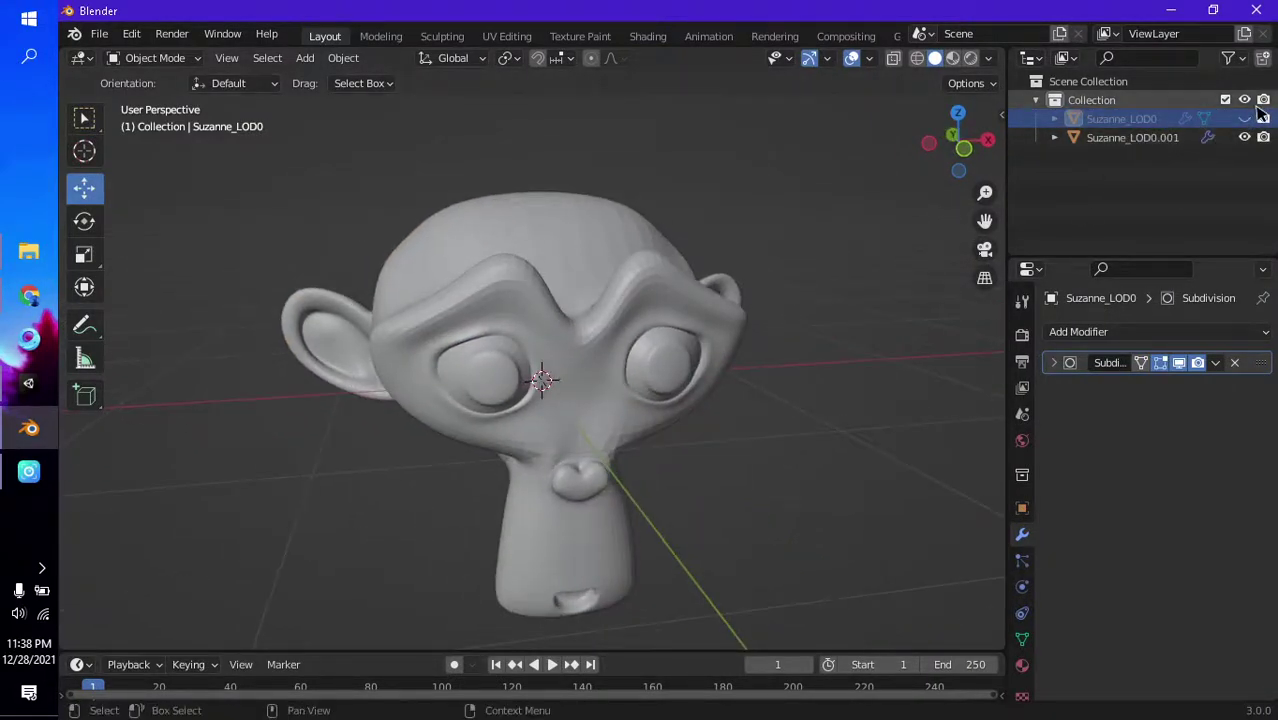
# - Rename the copy Suzanne_LOD0.001 to Suzanne_LOD1
pyautogui.click(1145, 139)
pyautogui.doubleClick(1147, 140)
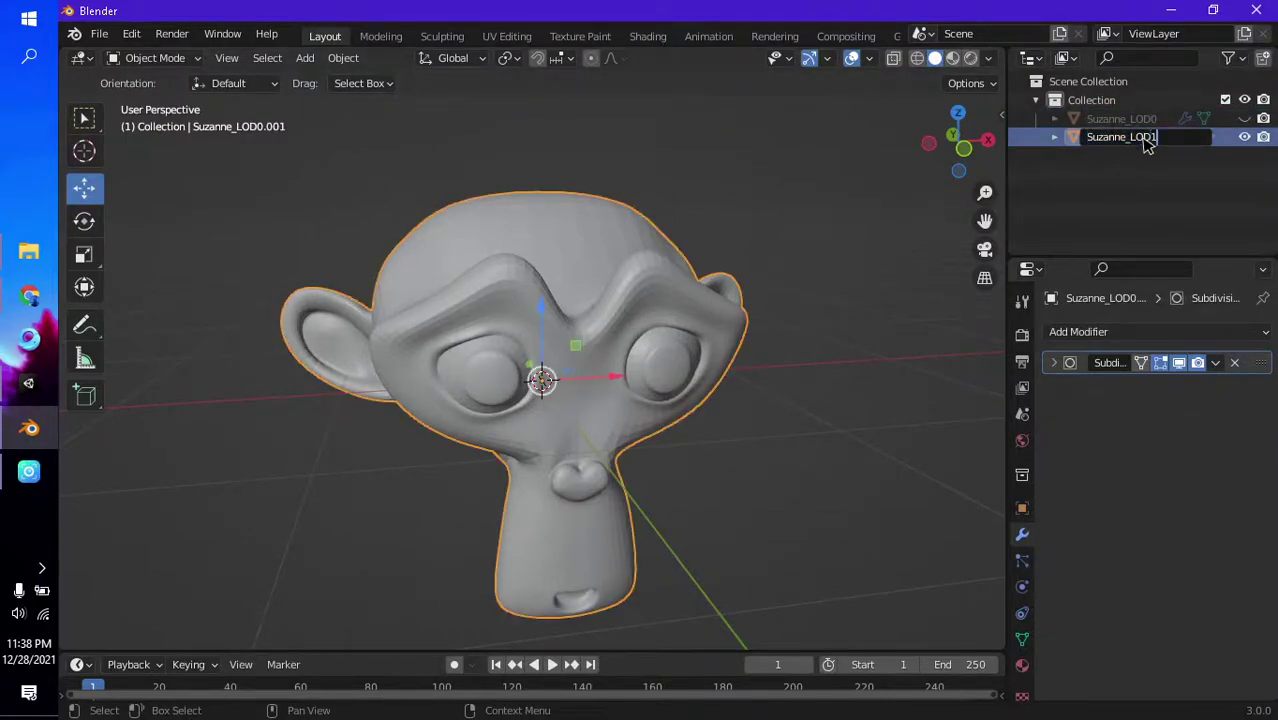
pyautogui.press('Return')
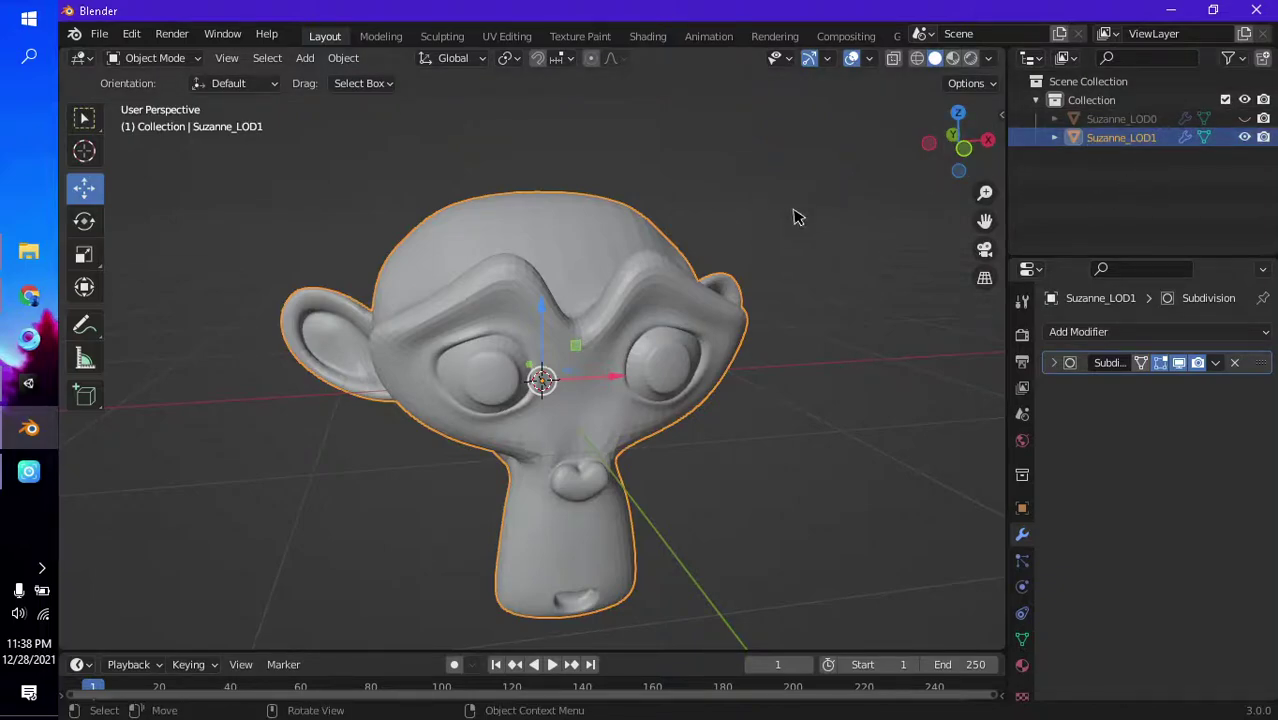
pyautogui.moveTo(755, 343); pyautogui.dragTo(696, 343, button='middle')
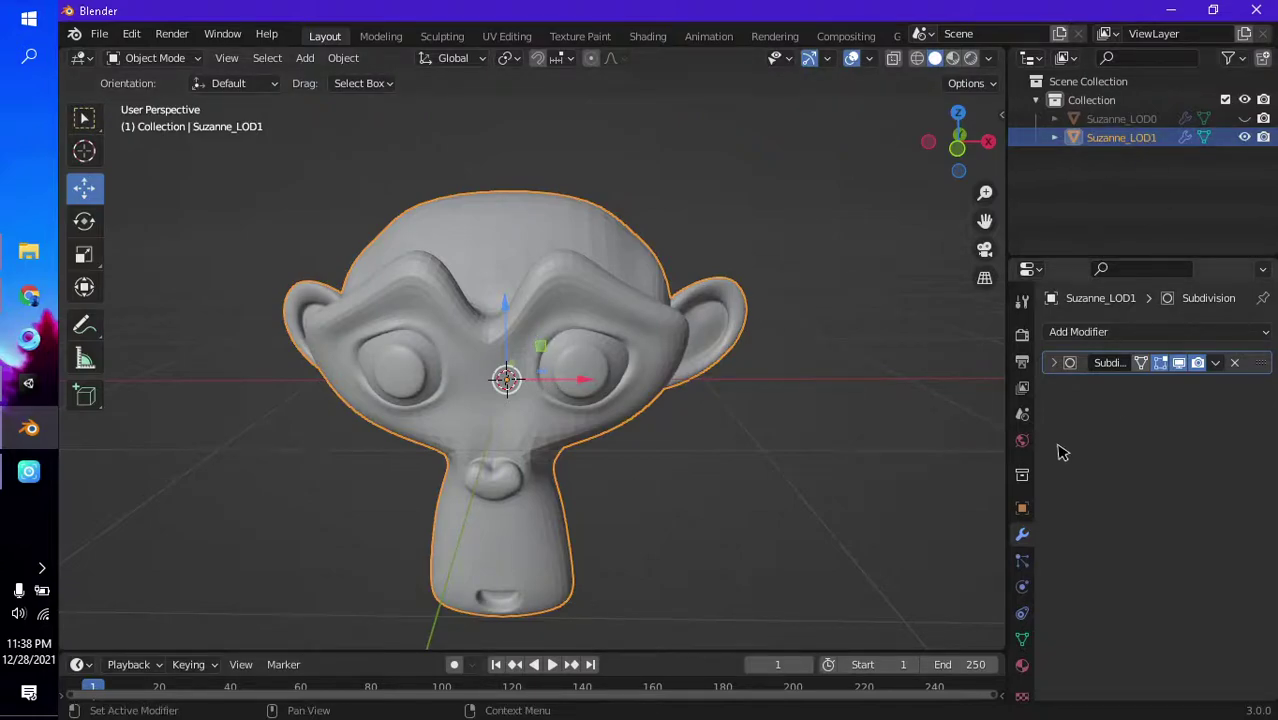
# - Add a Decimate modifier (Collapse, ratio 1.0) below Subdivision on Suzanne_LOD1
pyautogui.click(1205, 335)
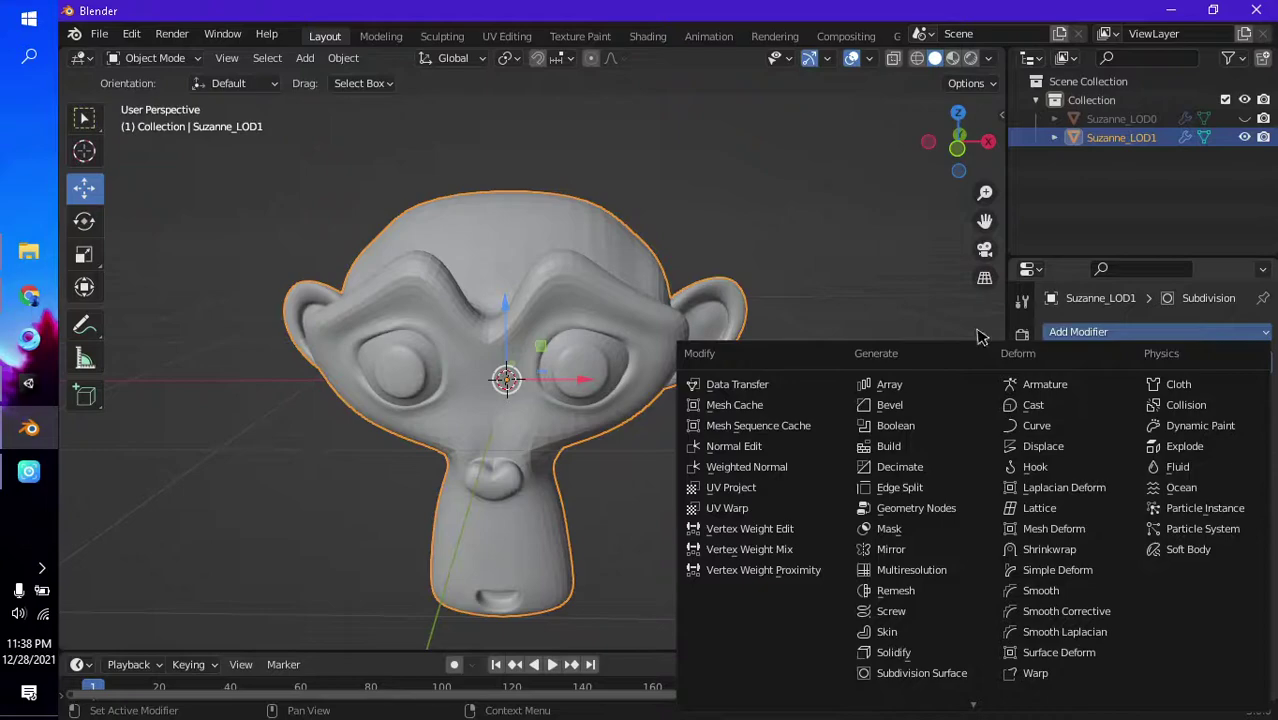
pyautogui.scroll(-4, 630, 314)
pyautogui.scroll(-1, 612, 380)
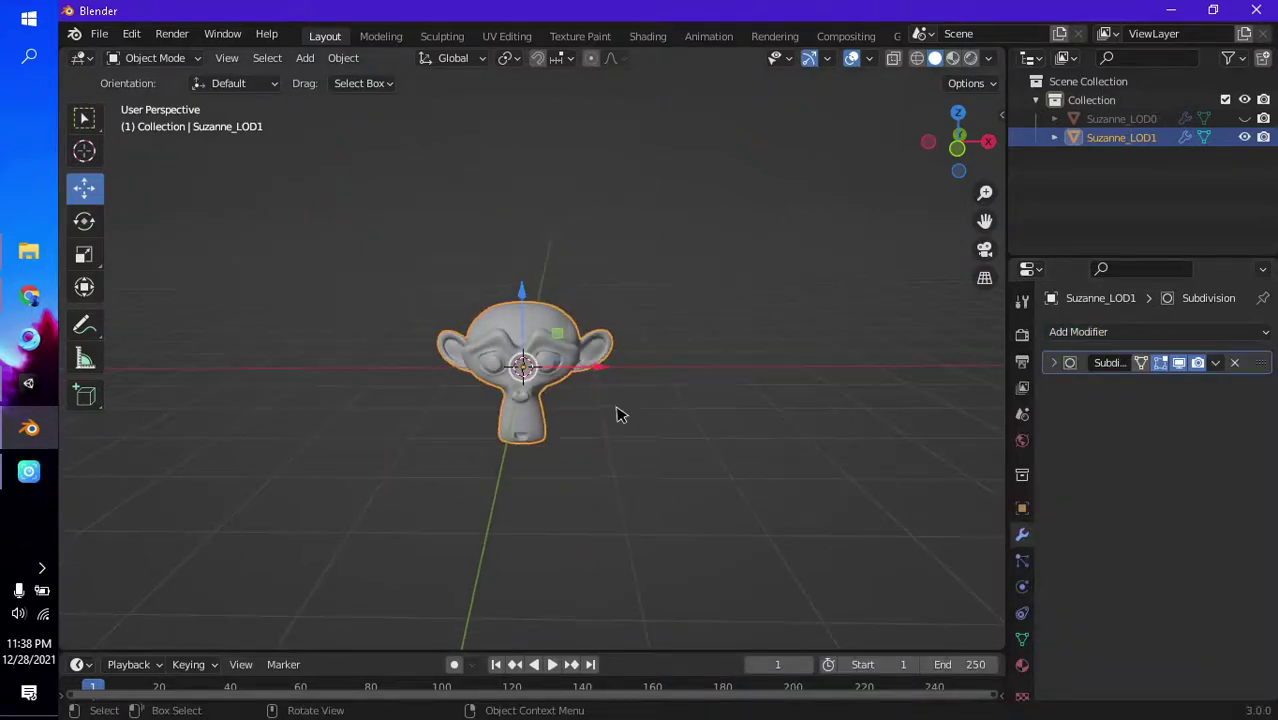
pyautogui.scroll(-2, 617, 416)
pyautogui.scroll(-1, 617, 416)
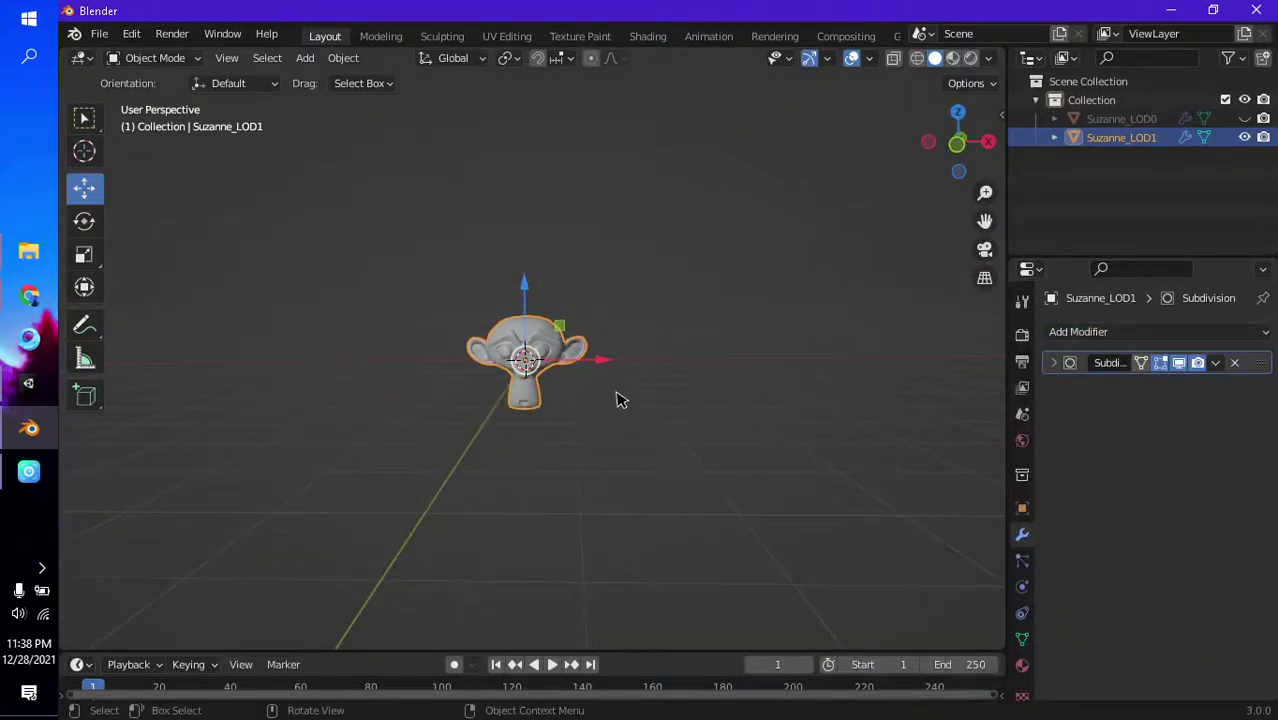
pyautogui.scroll(3, 640, 355)
pyautogui.scroll(4, 662, 314)
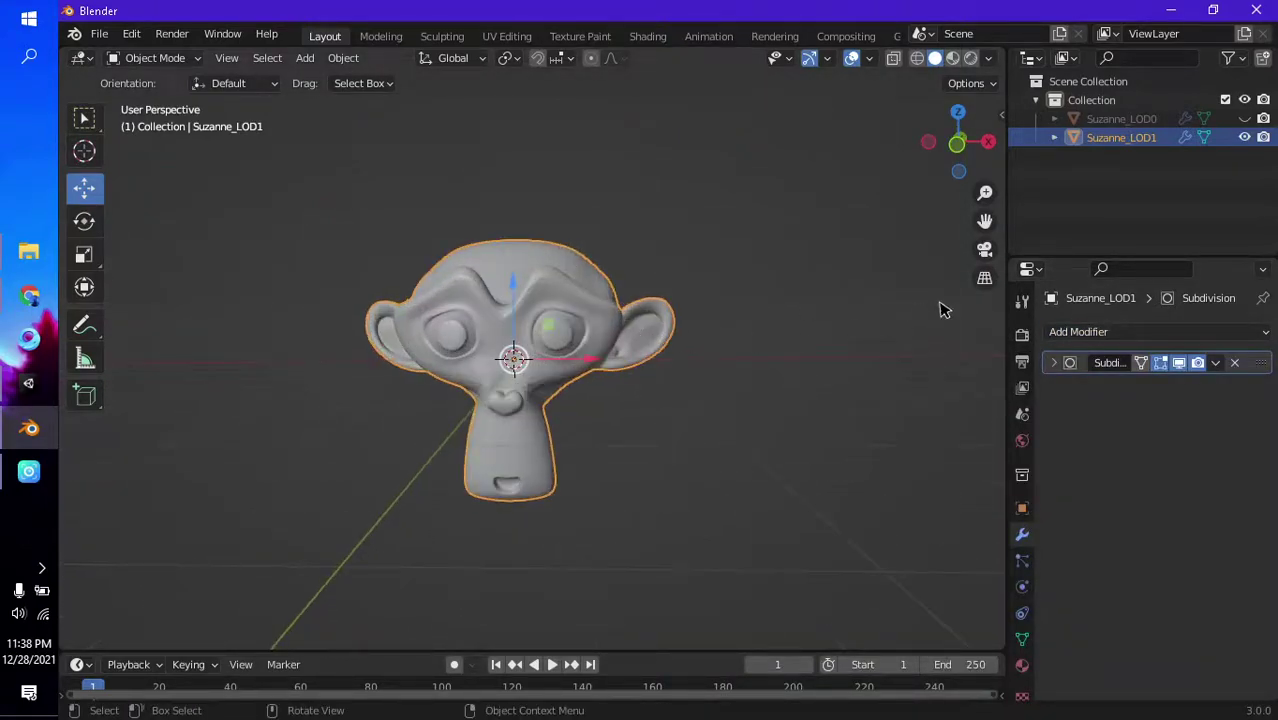
pyautogui.click(1192, 331)
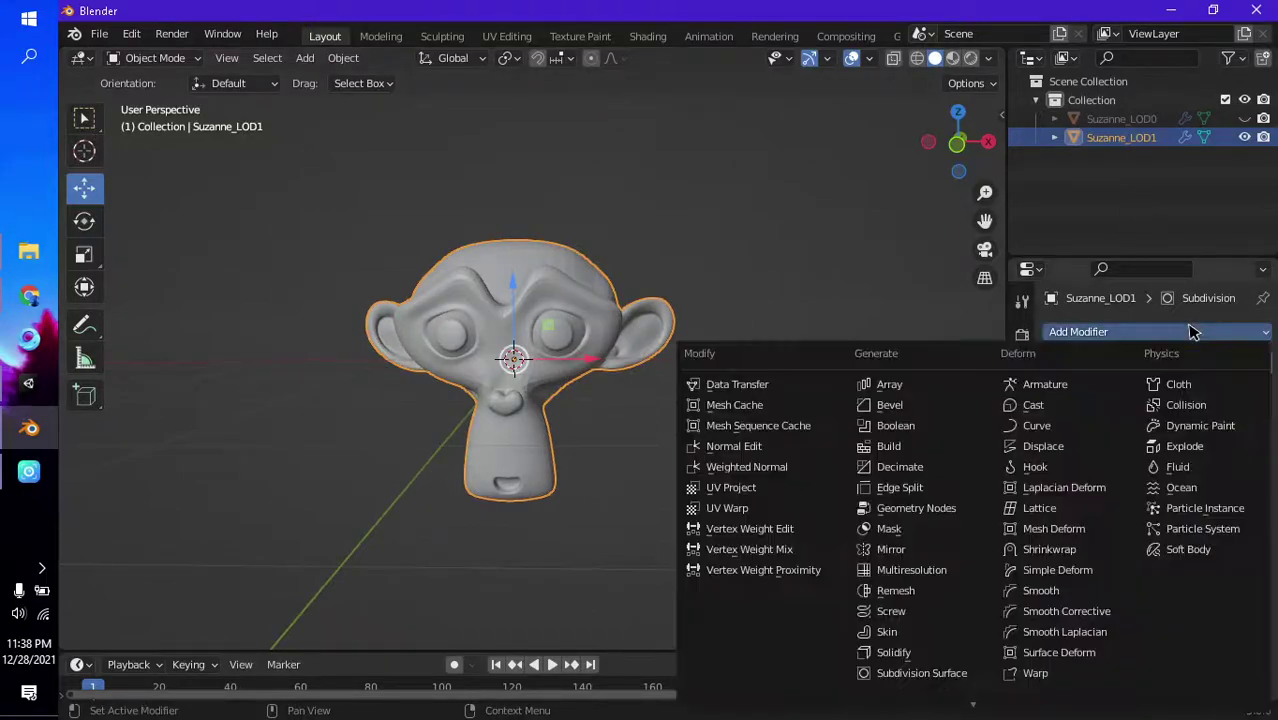
pyautogui.click(902, 467)
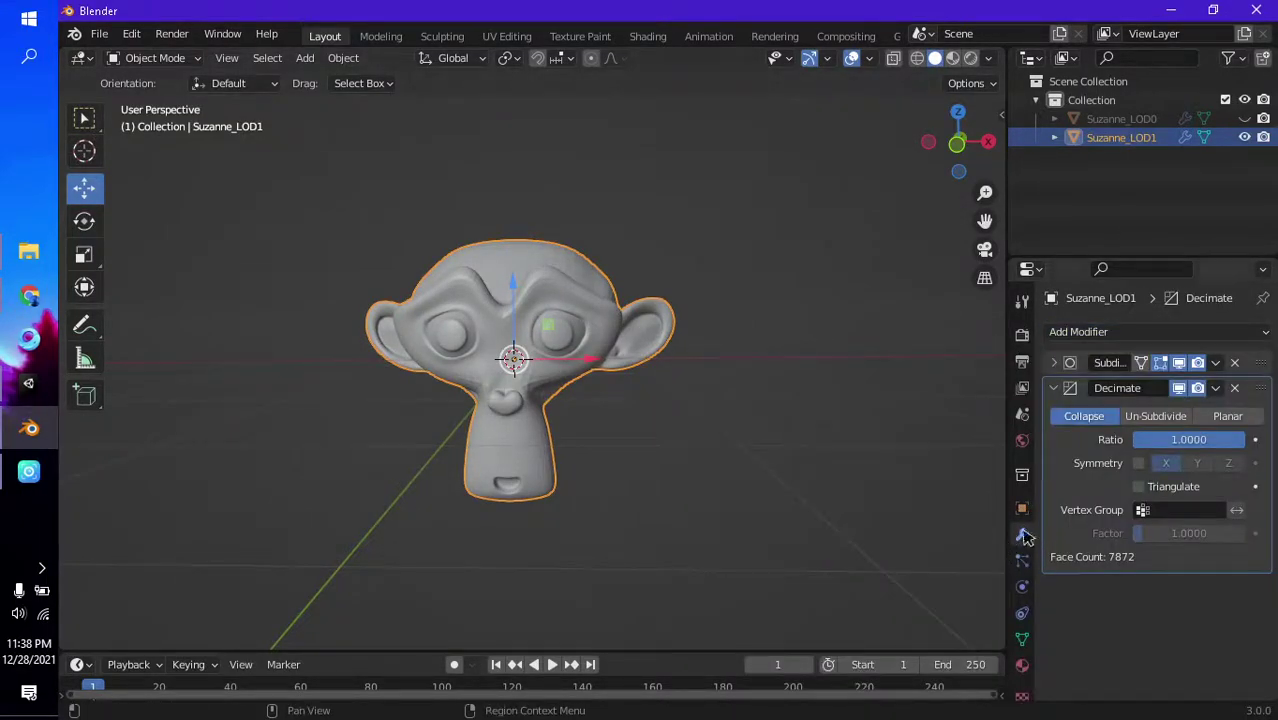
pyautogui.scroll(3, 424, 418)
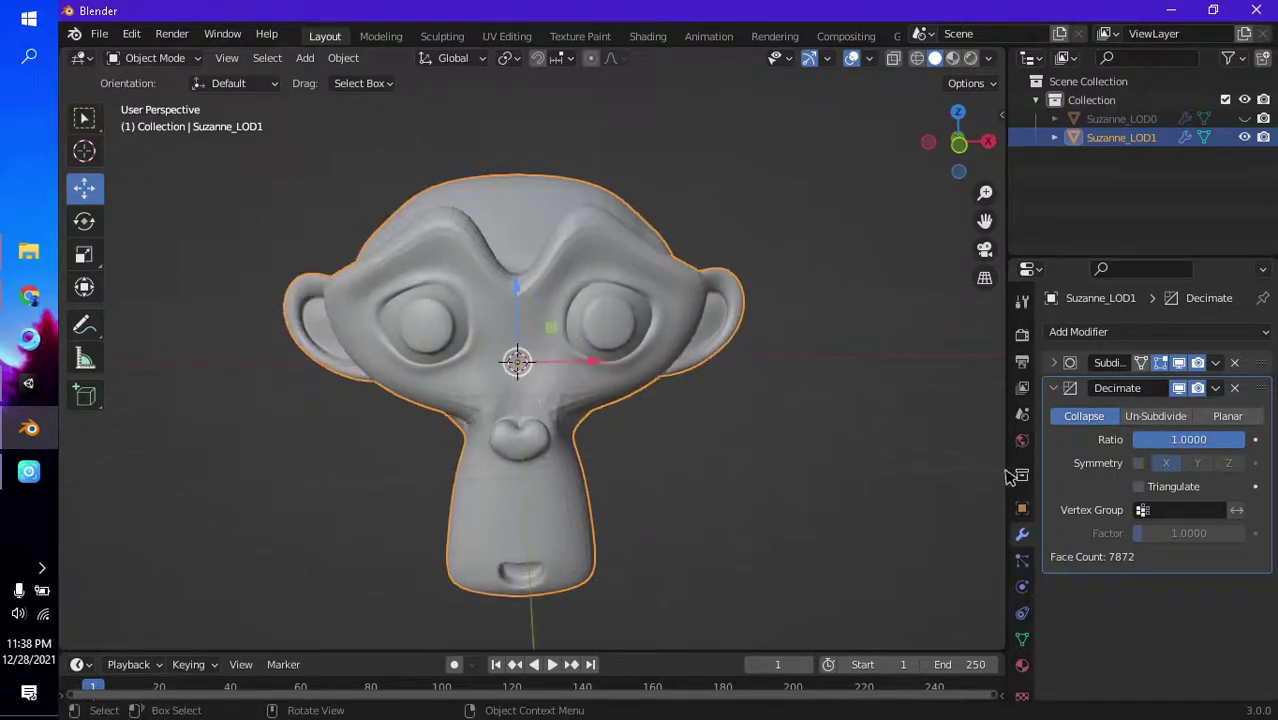
# - Try Decimate settings on Suzanne_LOD1, reverting Un-Subdivide and settling on a 0.7 ratio
pyautogui.click(1198, 441)
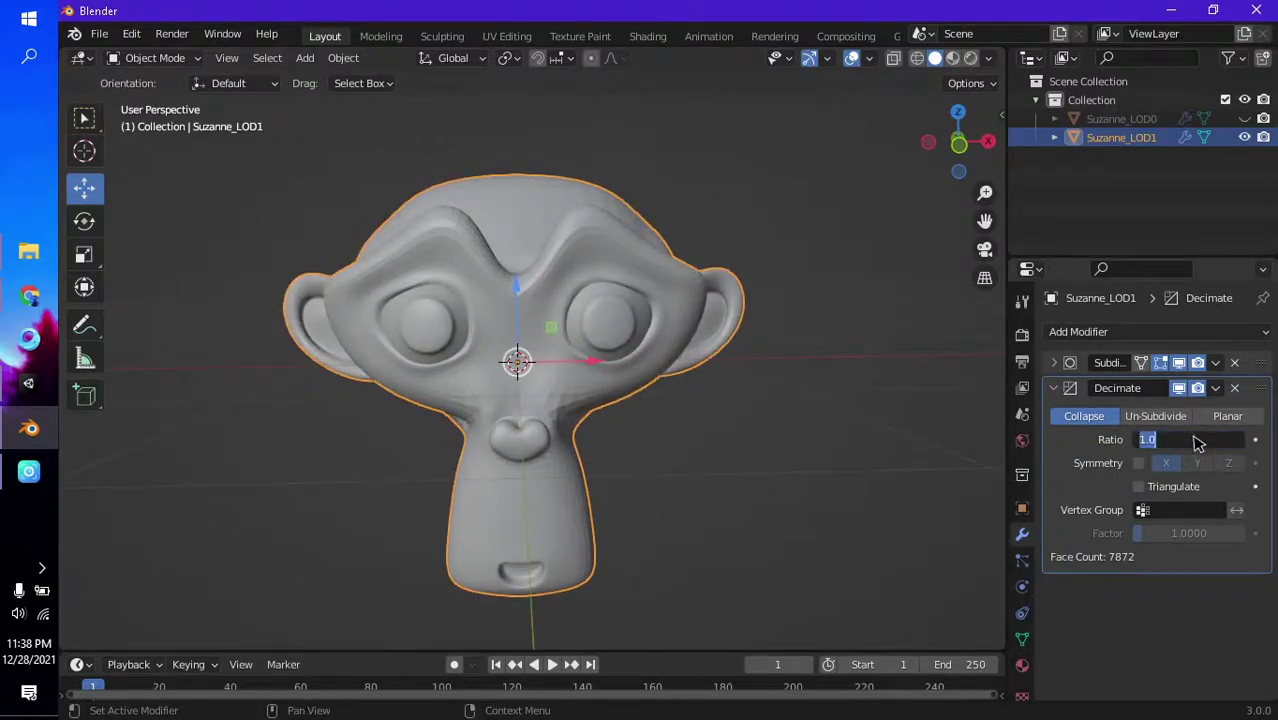
pyautogui.click(1160, 642)
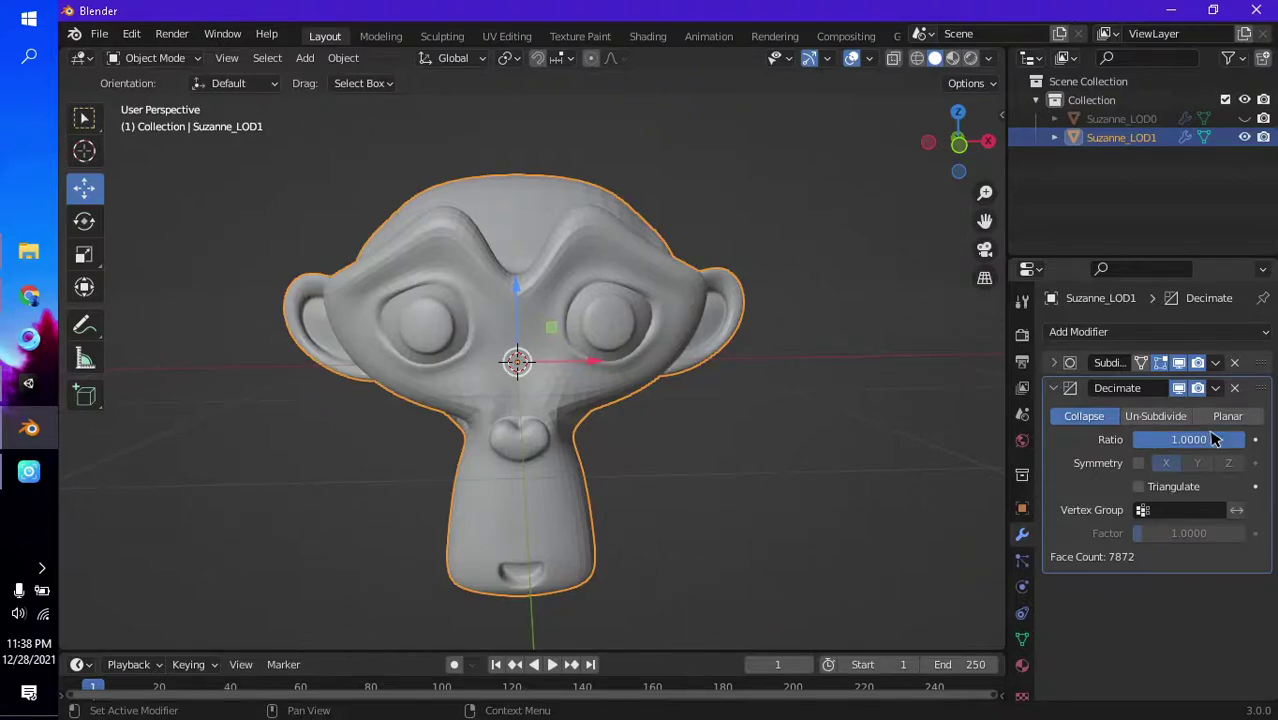
pyautogui.moveTo(1201, 443)
pyautogui.mouseDown()
pyautogui.moveTo(1093, 450)
pyautogui.moveTo(1240, 440)
pyautogui.mouseUp()
pyautogui.click(1160, 416)
pyautogui.hotkey('ctrl', 'z')
pyautogui.moveTo(1192, 443); pyautogui.dragTo(1180, 443)
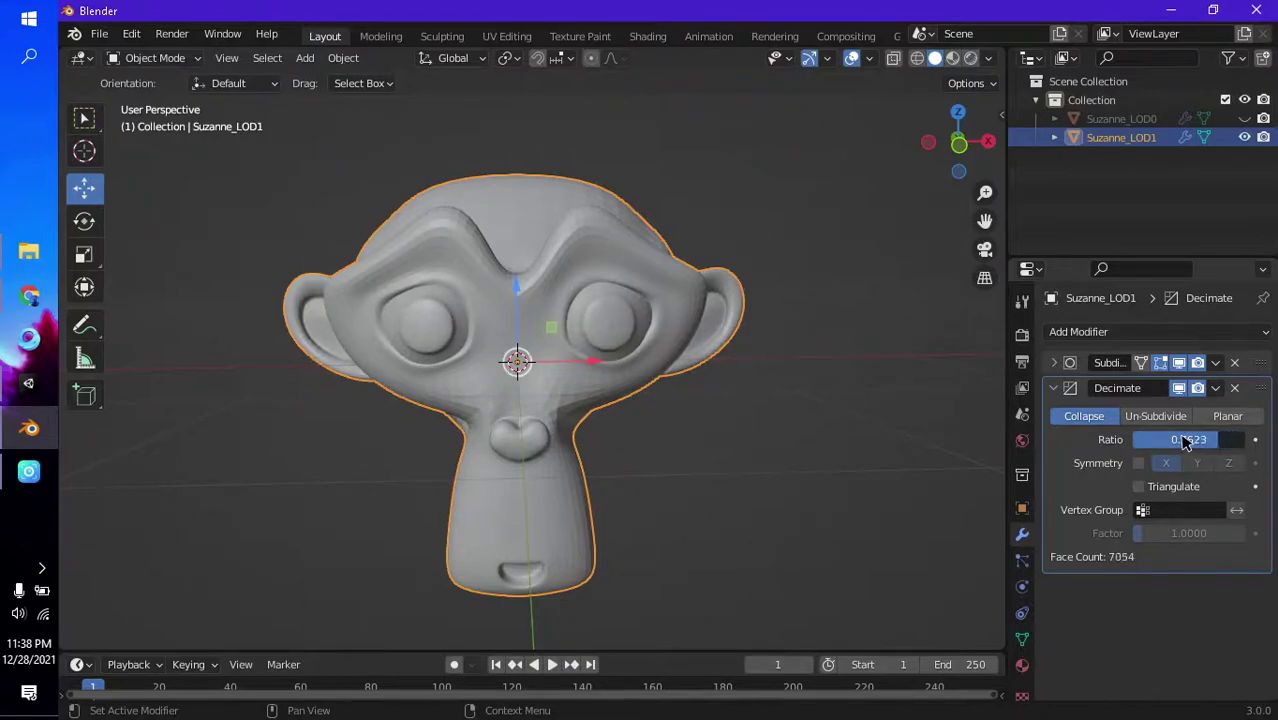
pyautogui.click(1219, 443)
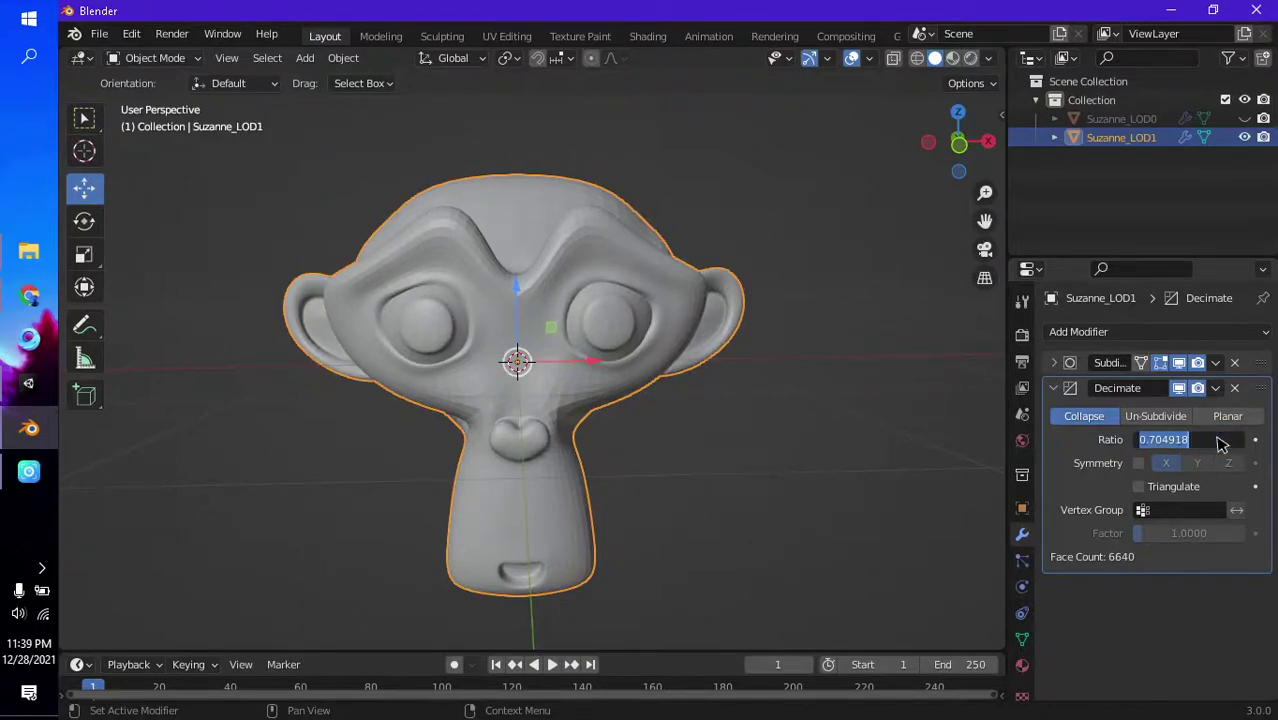
pyautogui.write('0.7')
pyautogui.press('Return')
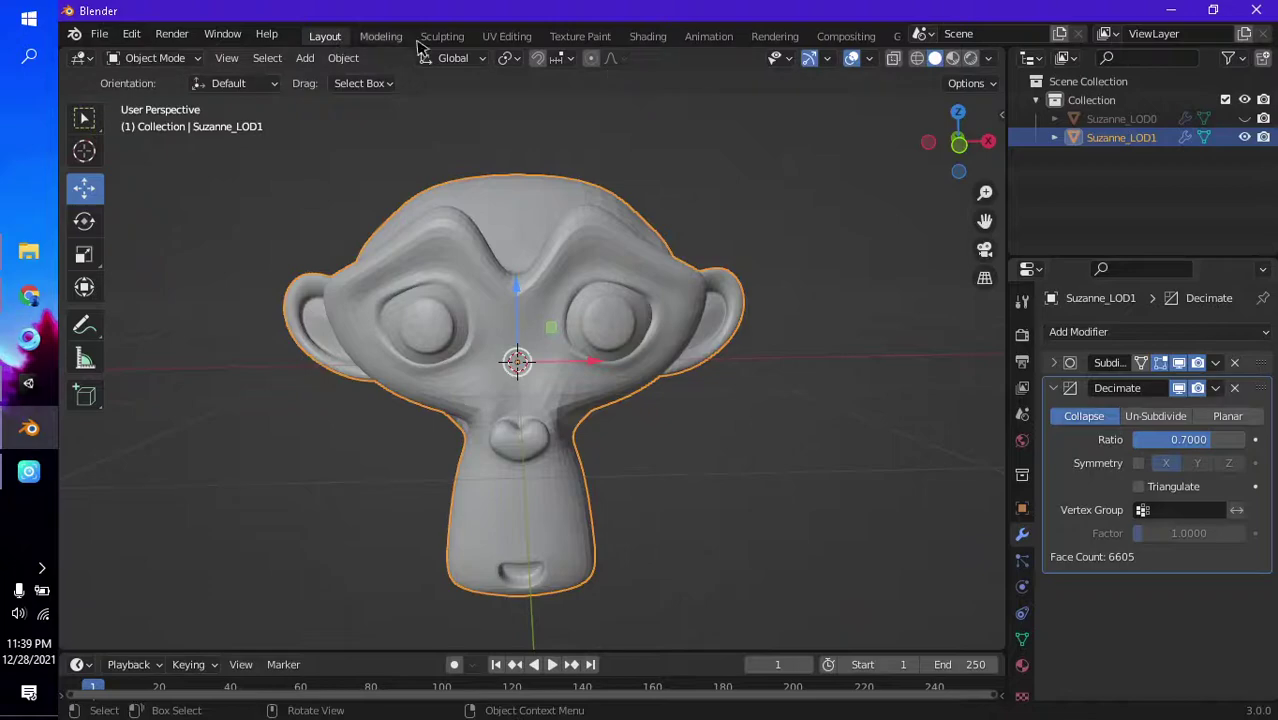
# - Lower Suzanne_LOD1's Decimate Ratio to 0.5 (5103 faces) and duplicate the object
pyautogui.scroll(8, 568, 256)
pyautogui.scroll(-4, 568, 256)
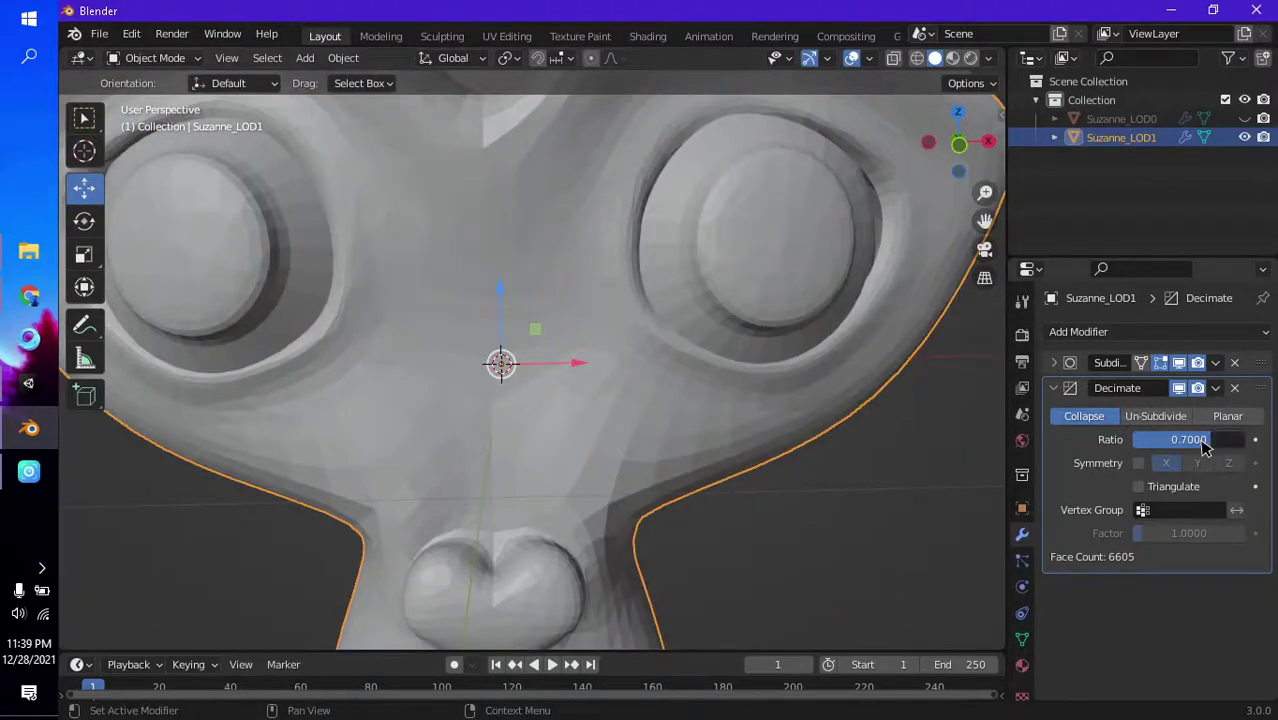
pyautogui.click(1205, 447)
pyautogui.write('.5')
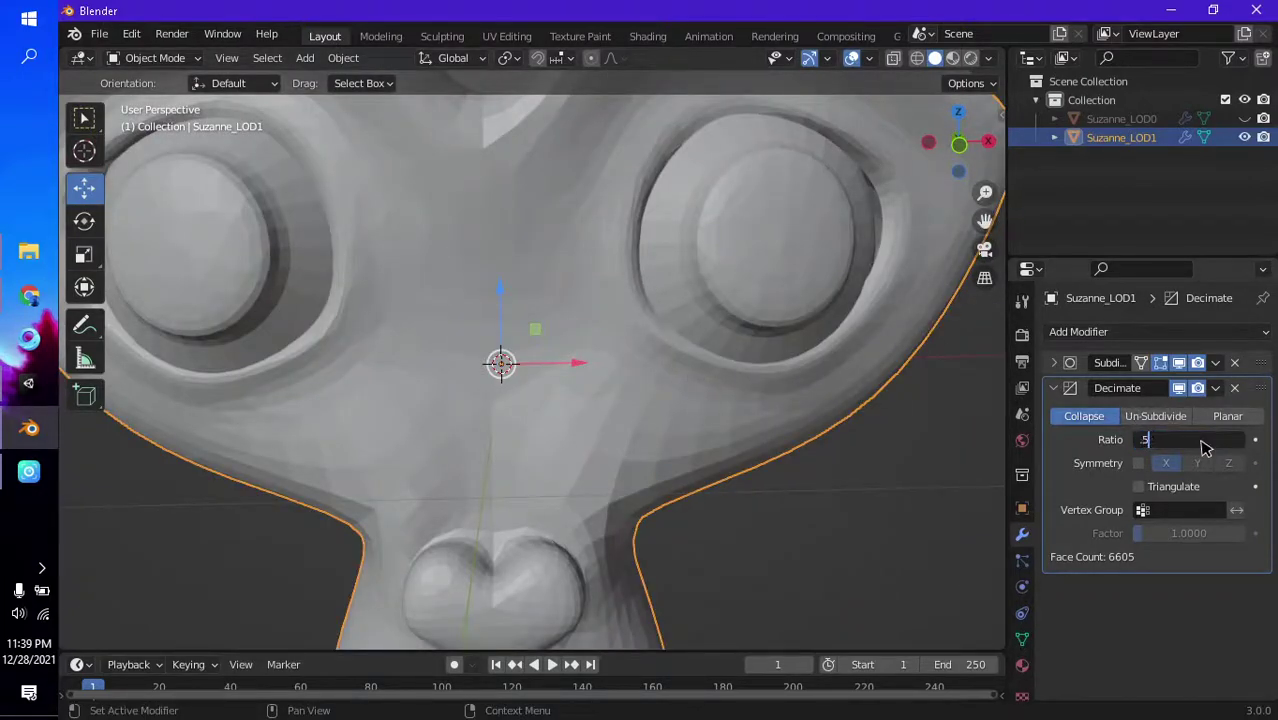
pyautogui.press('Return')
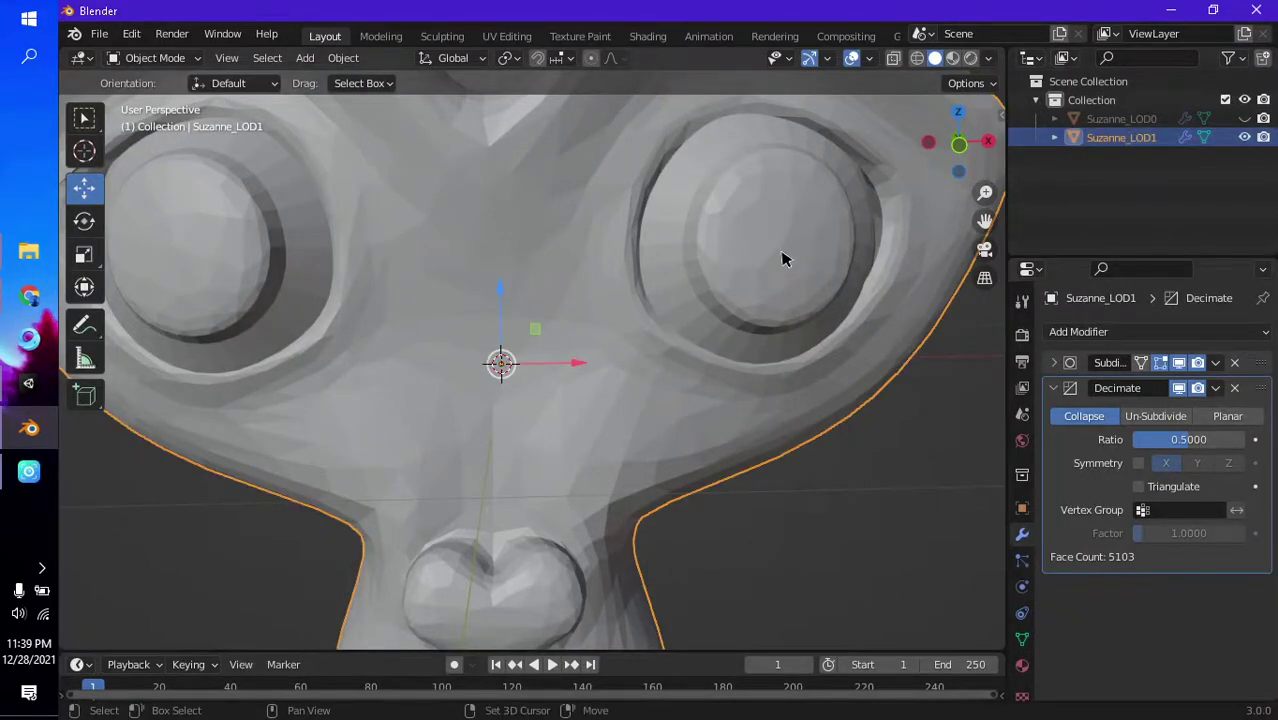
pyautogui.hotkey('shift', 'd')
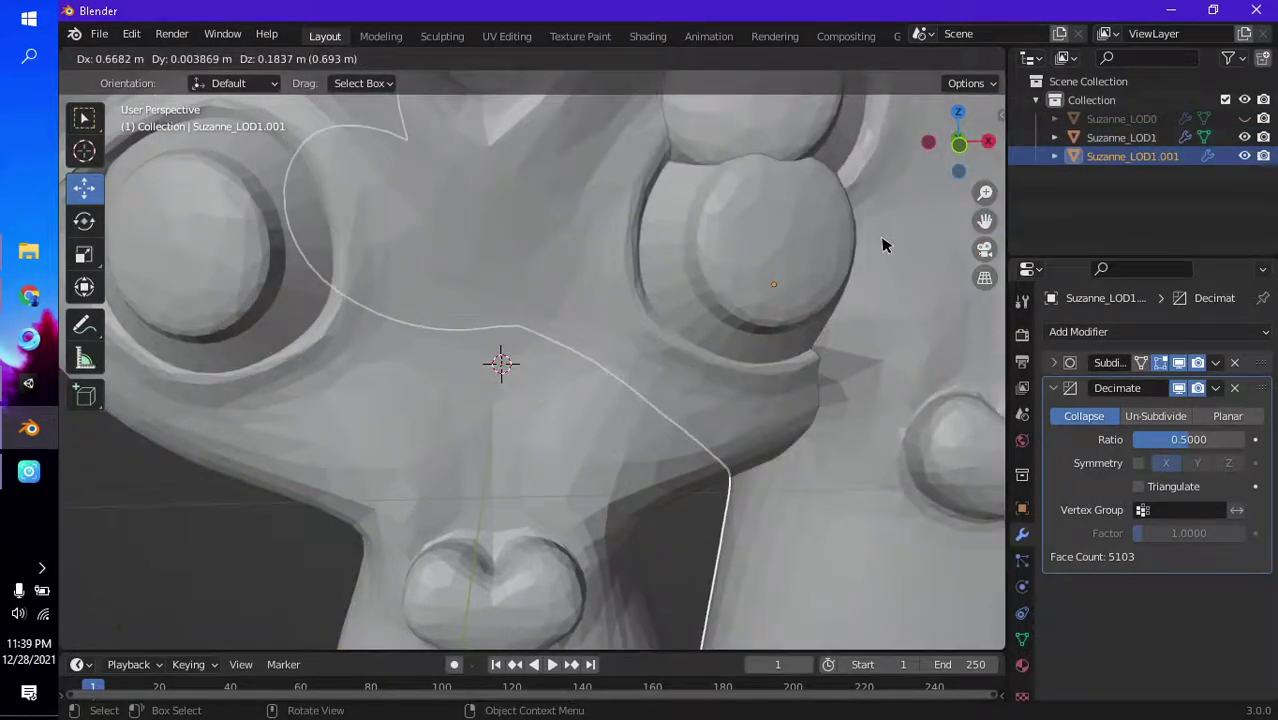
# - Keep the copy in its original place and rename it Suzanne_LOD2
pyautogui.press('Escape')
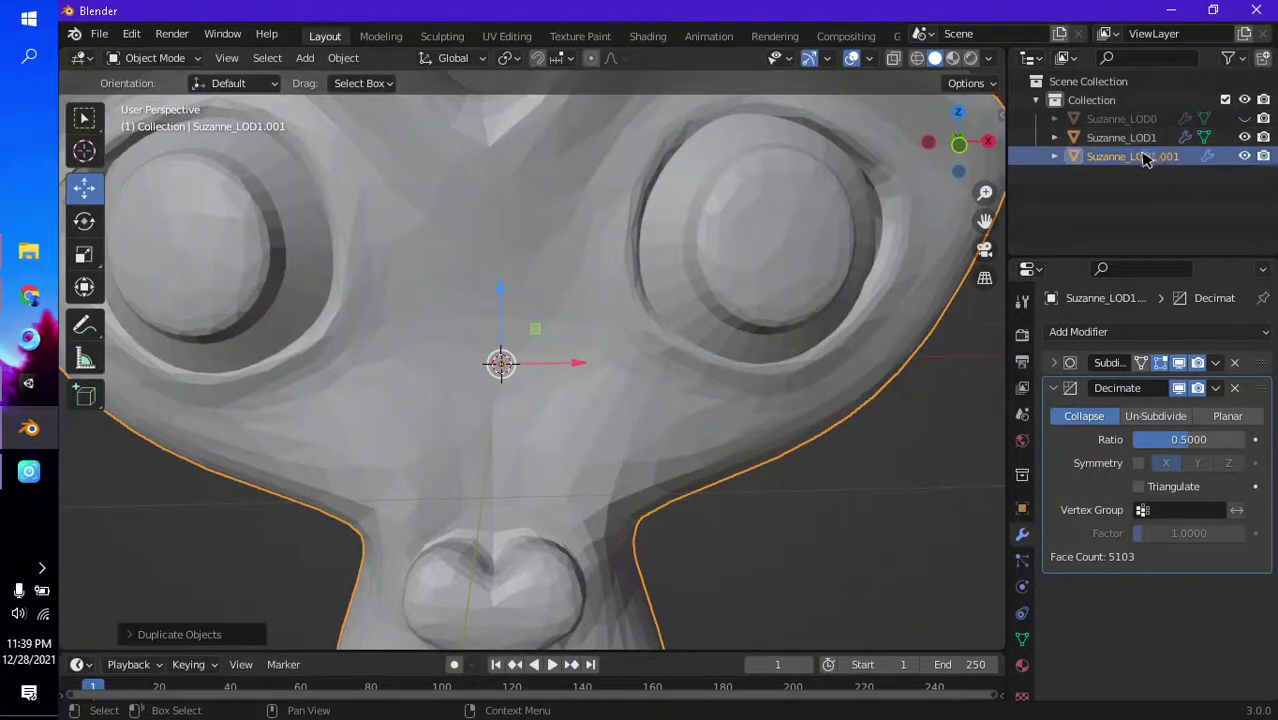
pyautogui.doubleClick(1145, 158)
pyautogui.press('End')
pyautogui.press('BackSpace')
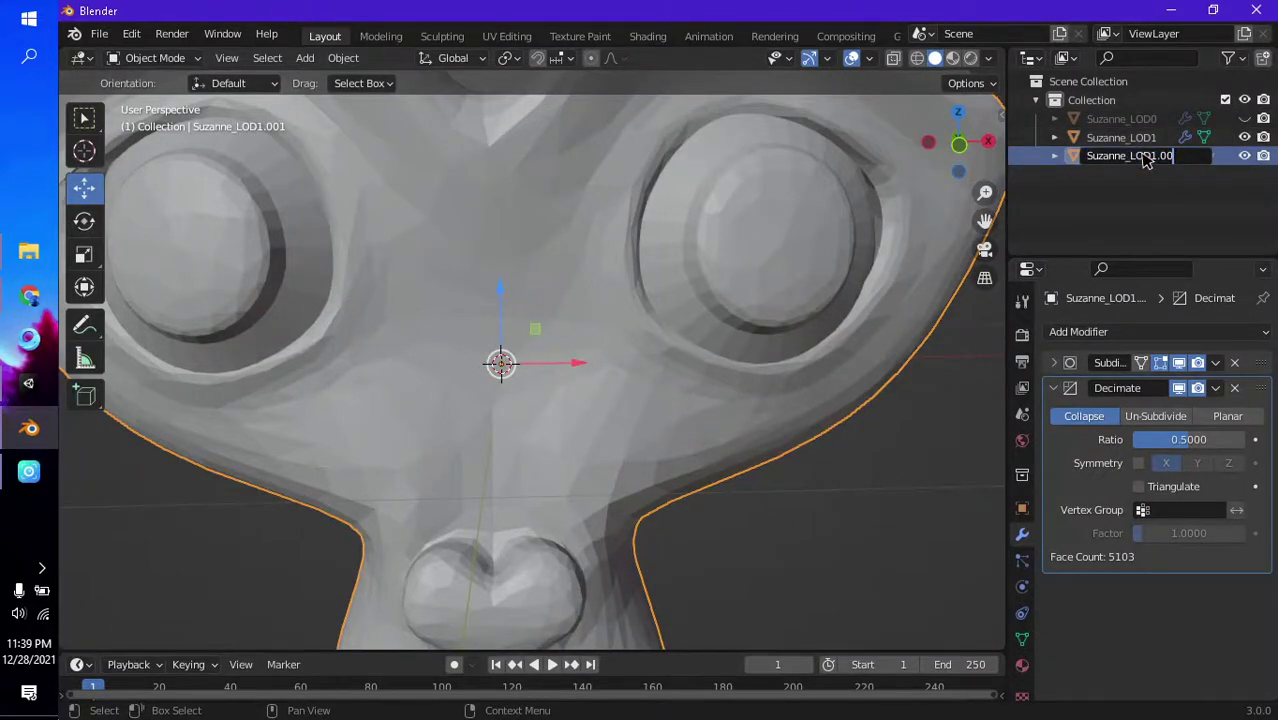
pyautogui.write('2')
pyautogui.press('Return')
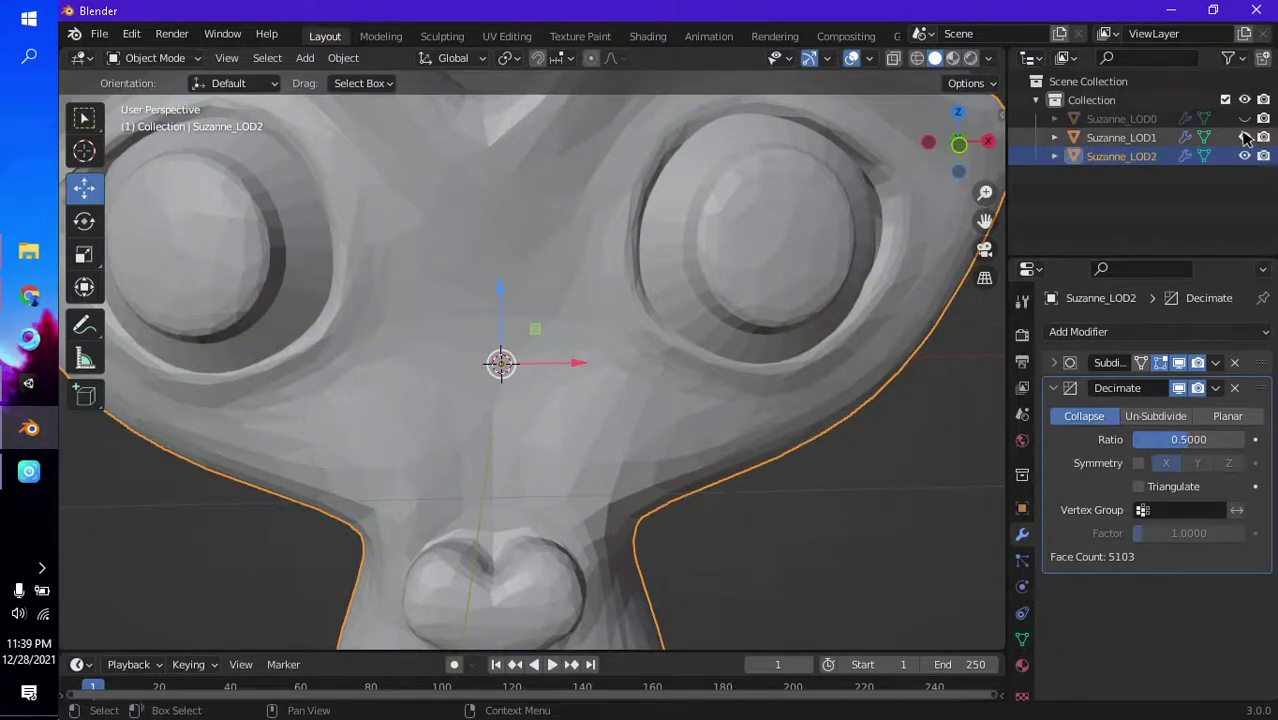
# - Hide Suzanne_LOD1 in the viewport
pyautogui.click(1244, 137)
pyautogui.scroll(-2, 707, 350)
pyautogui.scroll(3, 700, 365)
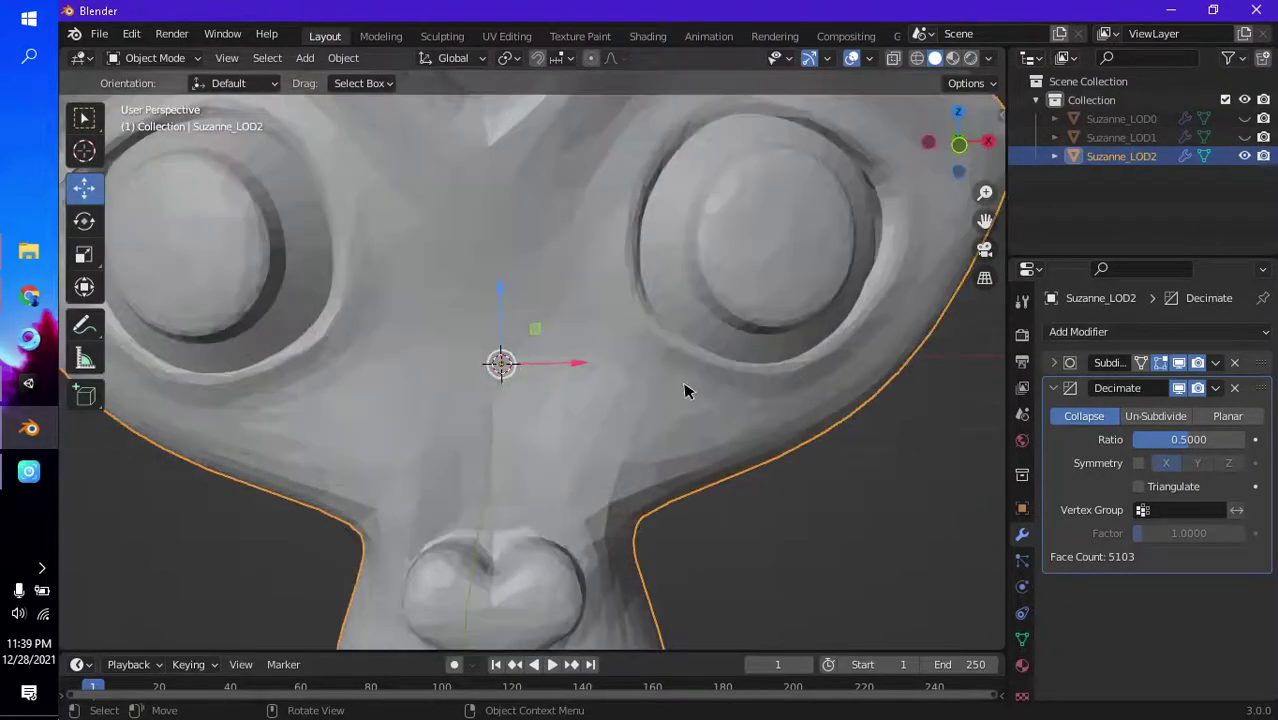
pyautogui.scroll(4, 690, 390)
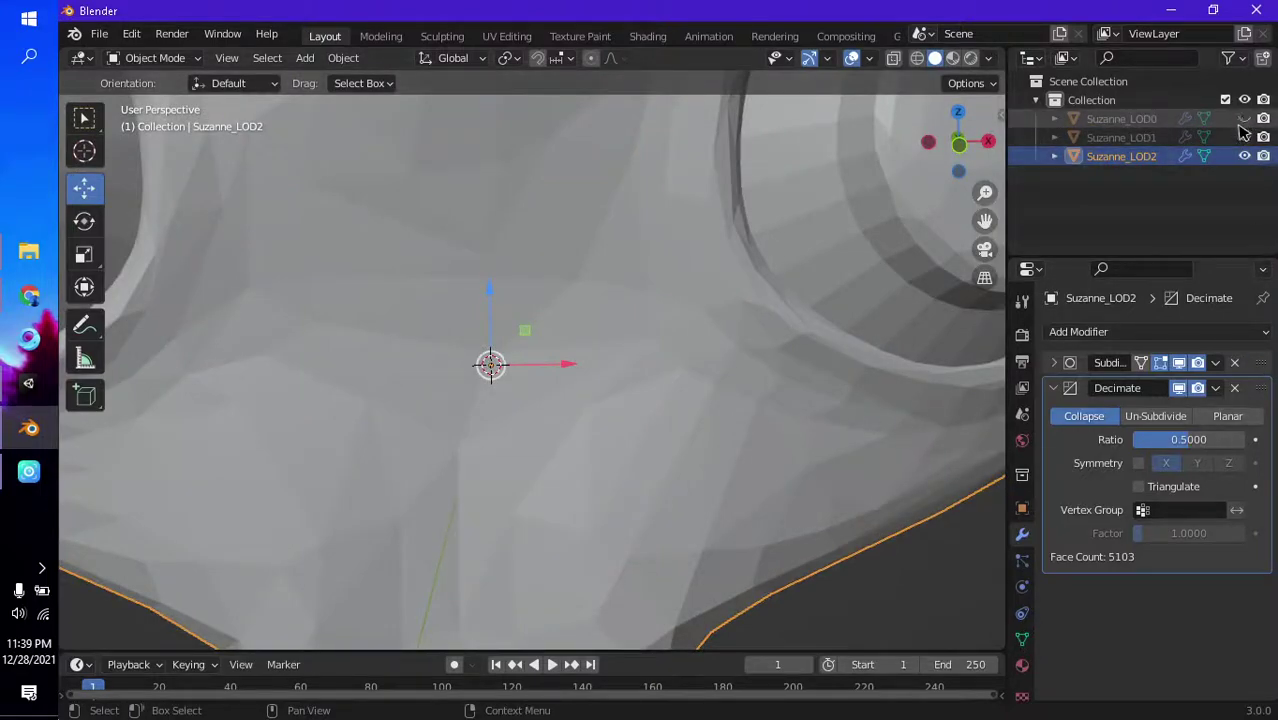
# - Set Suzanne_LOD2's Decimate Ratio to 0.2, bringing it to 2638 faces
pyautogui.click(1181, 445)
pyautogui.write('.2')
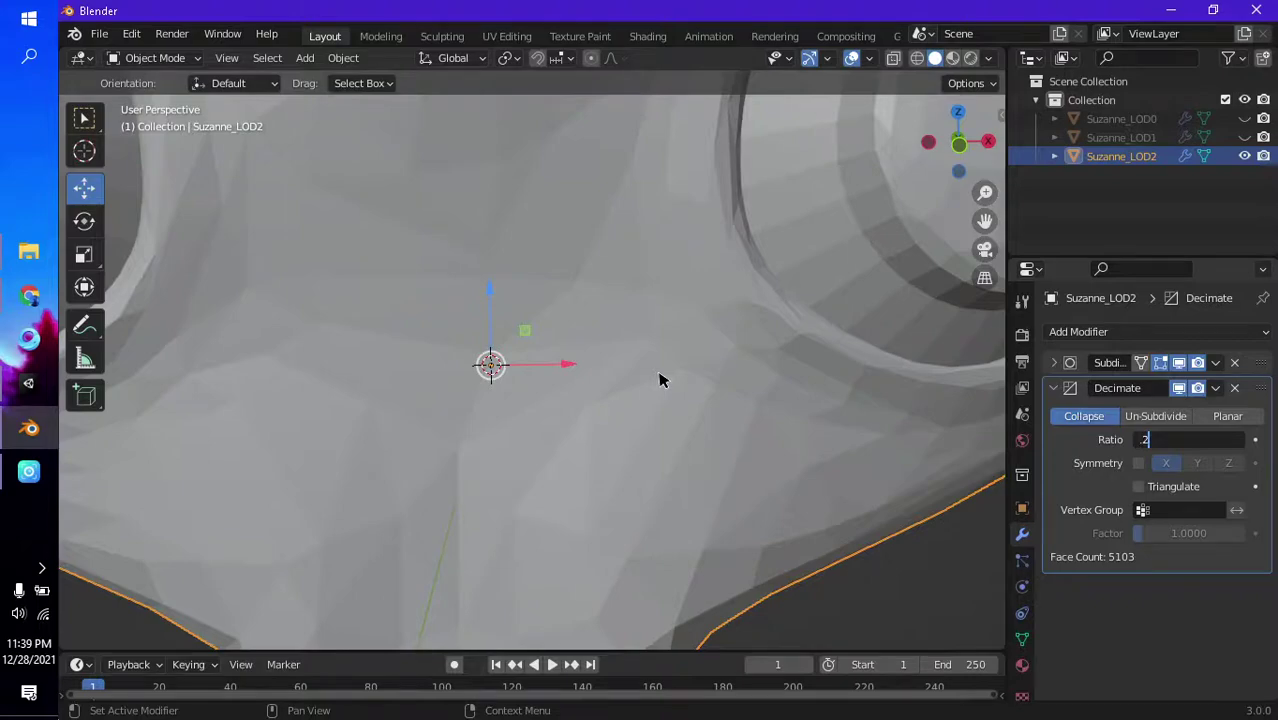
pyautogui.press('Return')
pyautogui.scroll(-3, 662, 377)
pyautogui.scroll(-2, 662, 377)
pyautogui.scroll(-1, 656, 400)
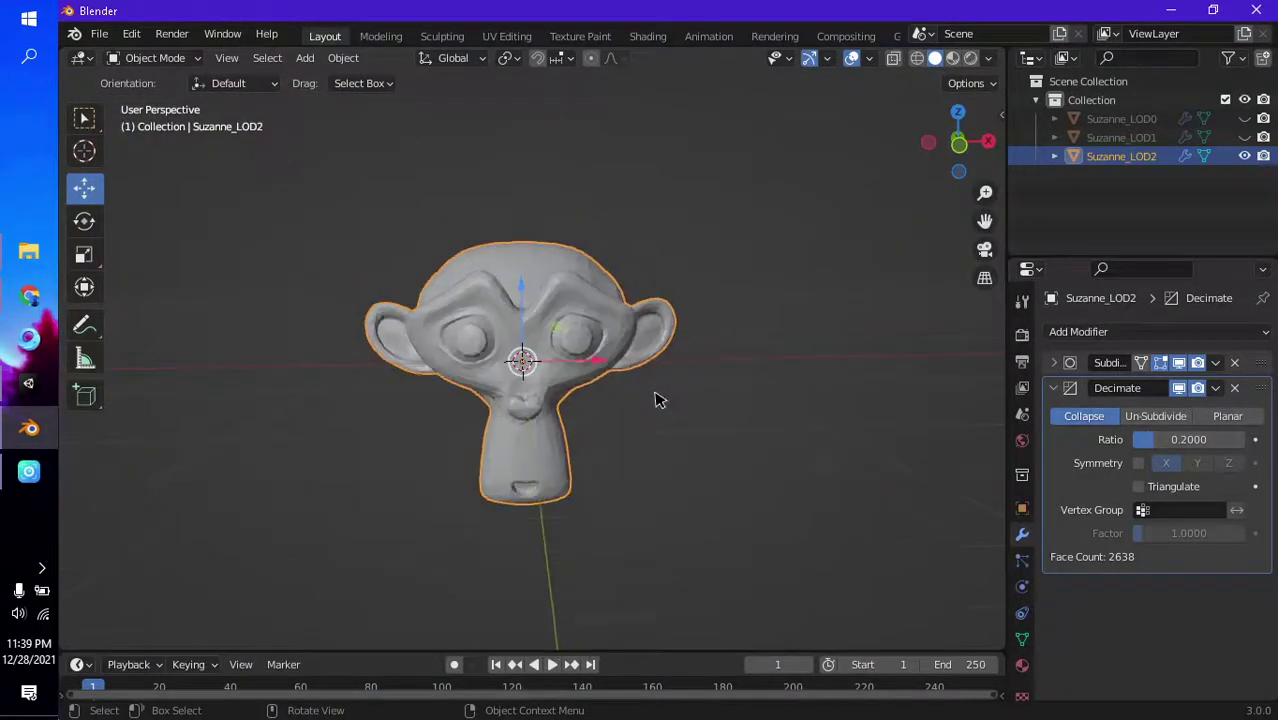
pyautogui.scroll(4, 655, 400)
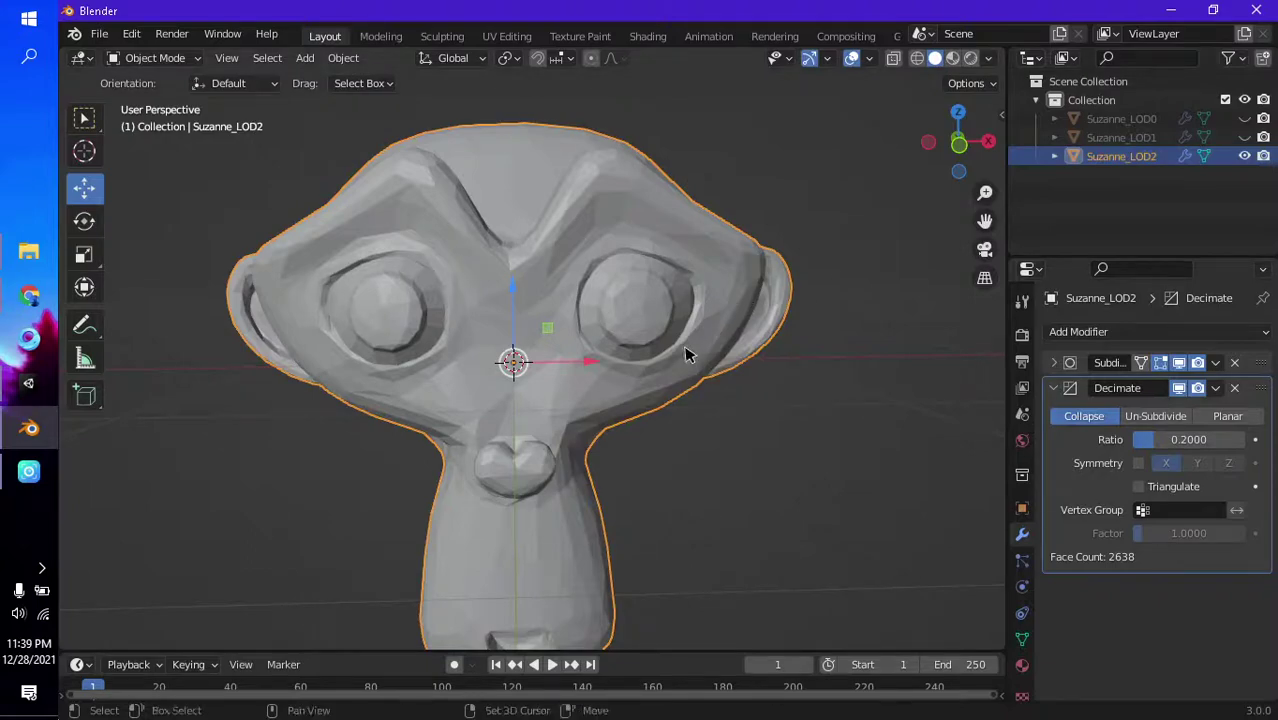
# - Duplicate Suzanne_LOD2 in place, then orbit back to a near-front view
pyautogui.hotkey('shift', 'd')
pyautogui.rightClick(868, 217)
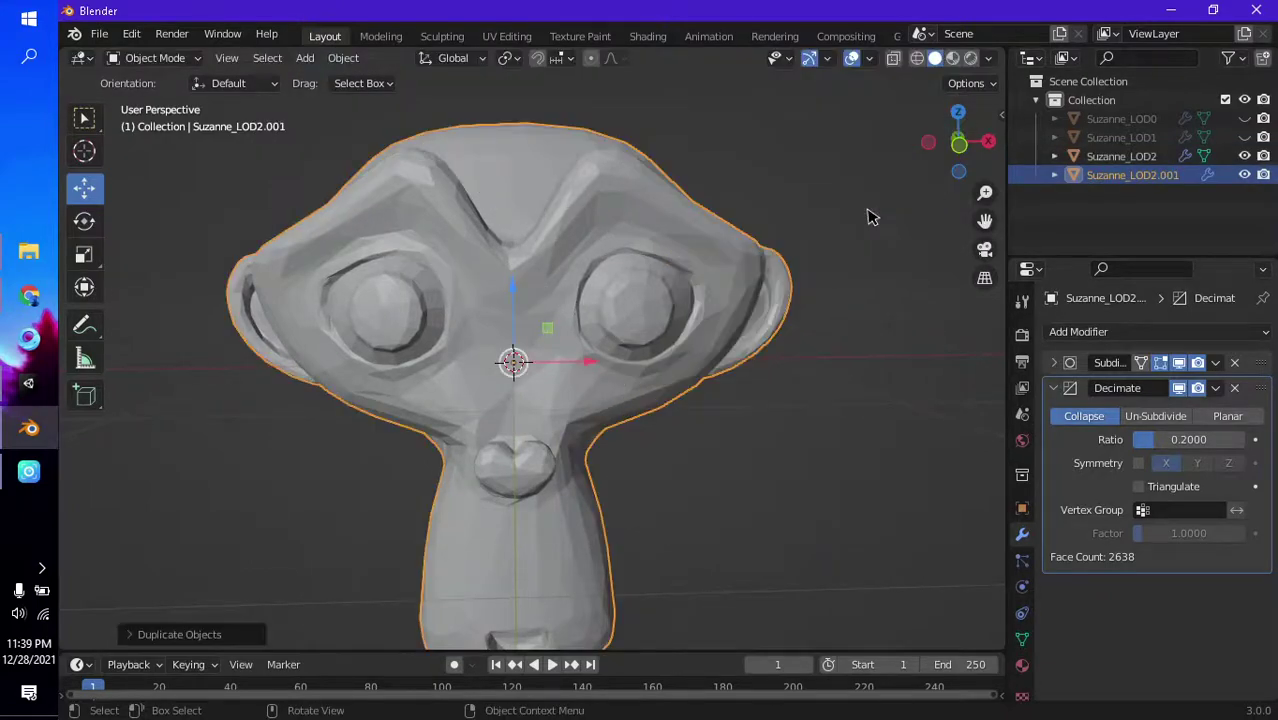
pyautogui.moveTo(757, 323); pyautogui.dragTo(751, 325, button='middle')
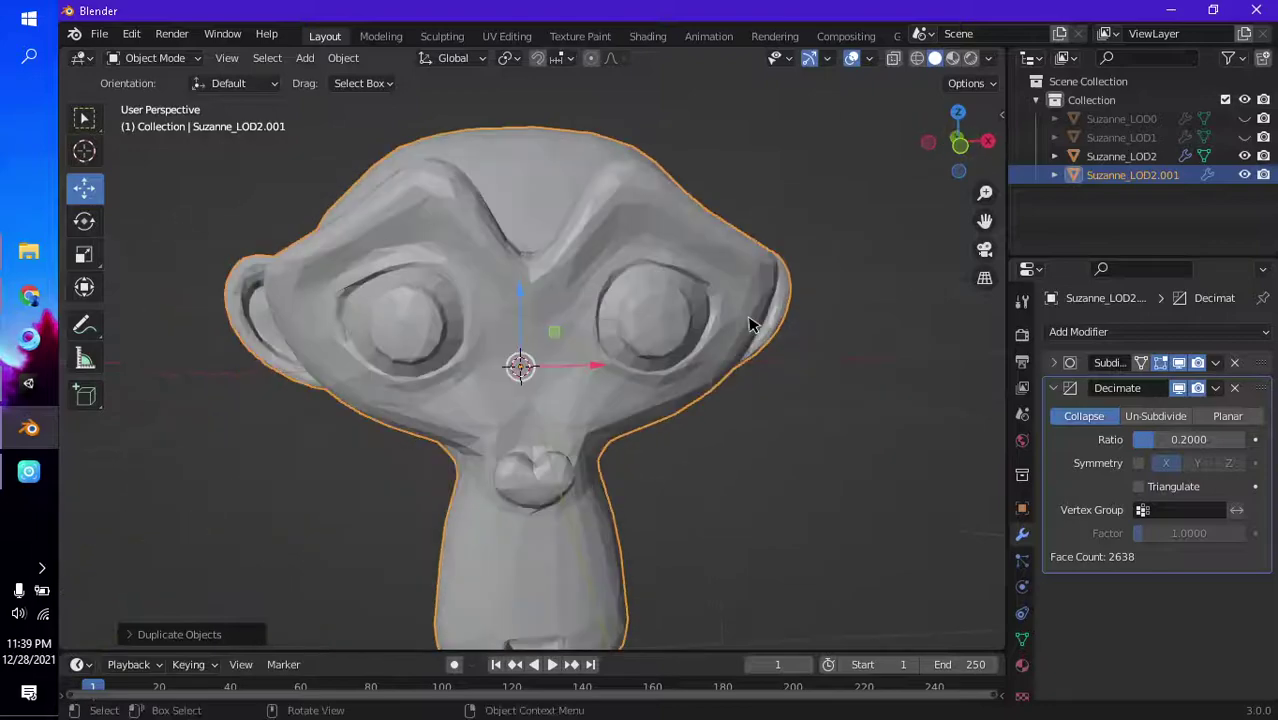
pyautogui.scroll(-3, 752, 323)
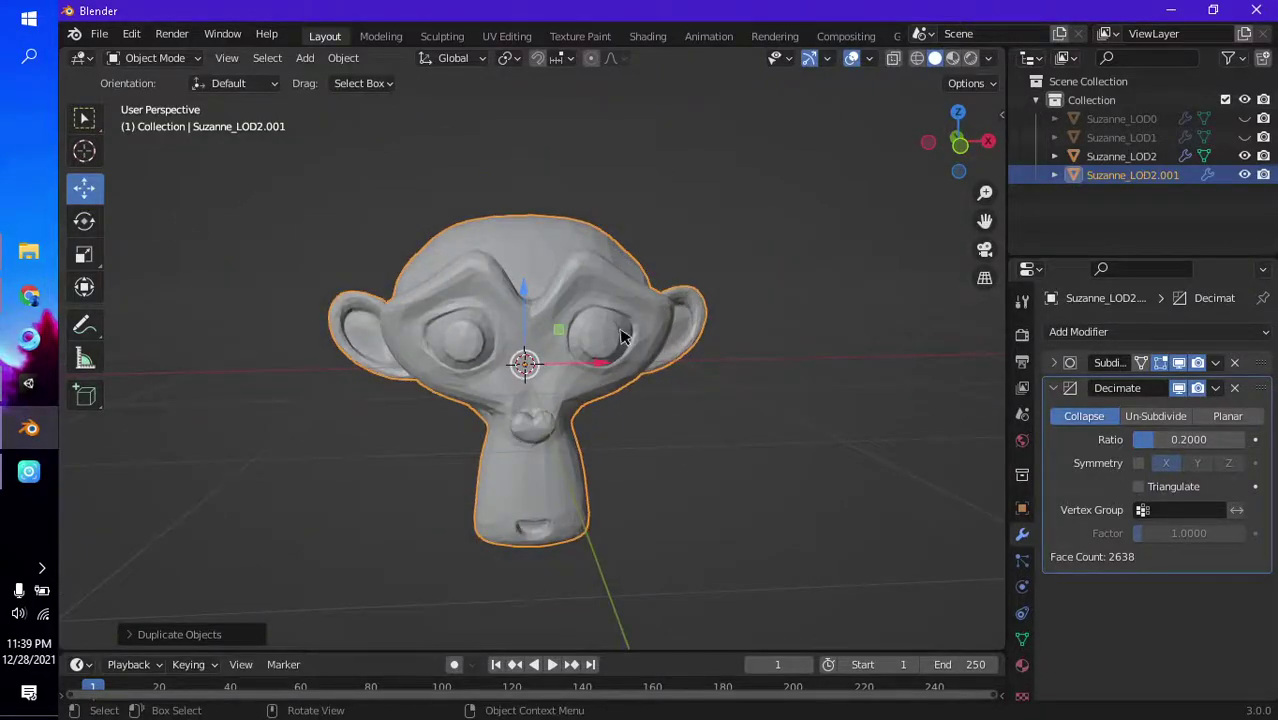
pyautogui.moveTo(702, 286); pyautogui.dragTo(793, 282, button='middle')
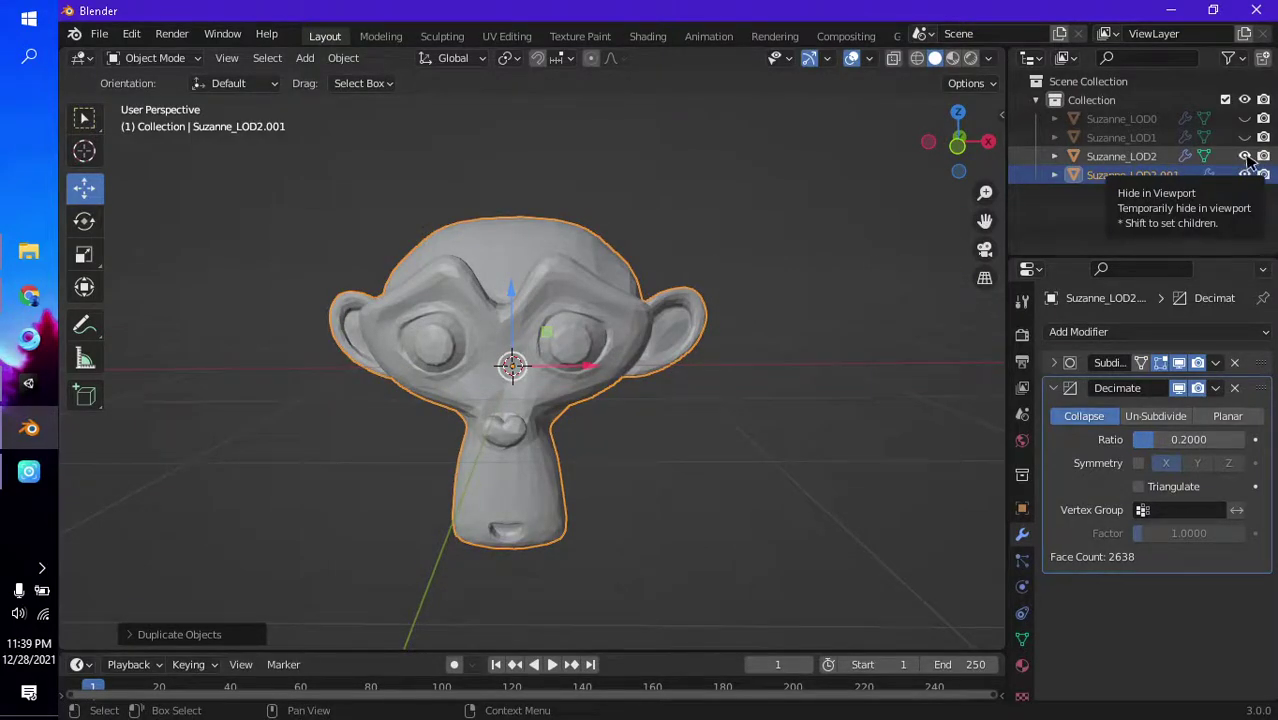
# - Hide Suzanne_LOD2 and rename the copy Suzanne_LOD3
pyautogui.click(1245, 157)
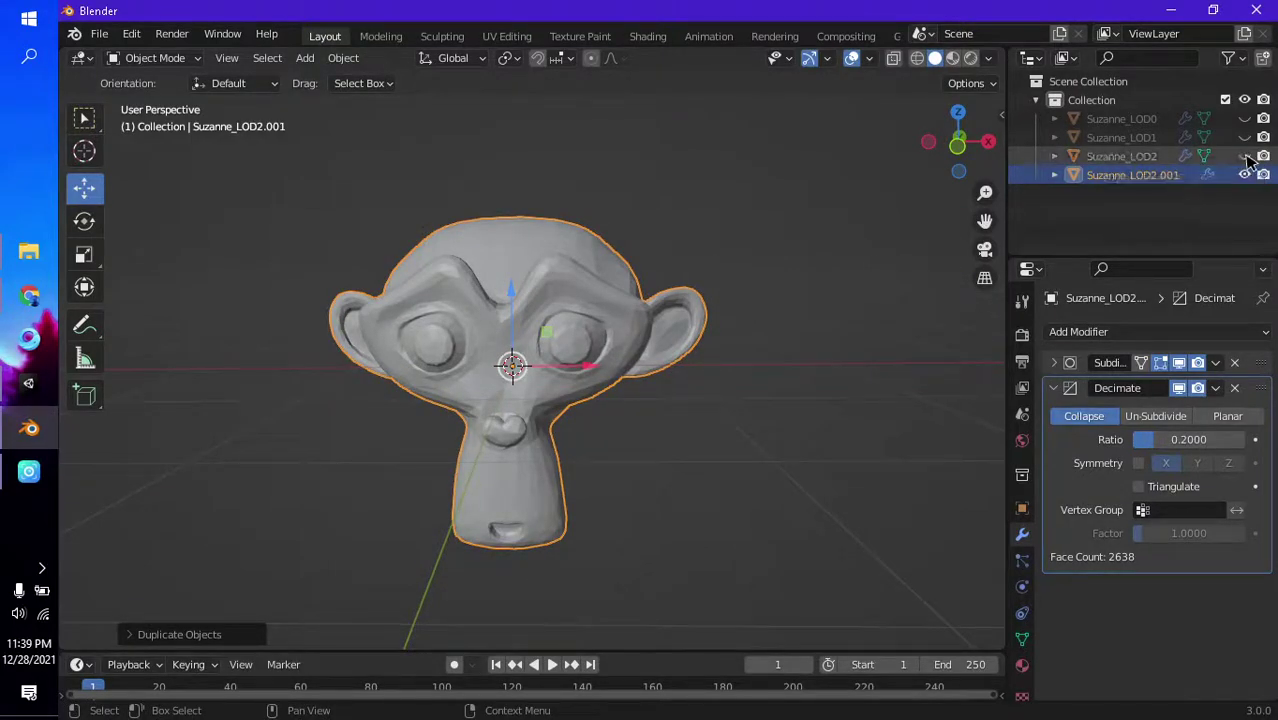
pyautogui.doubleClick(1146, 175)
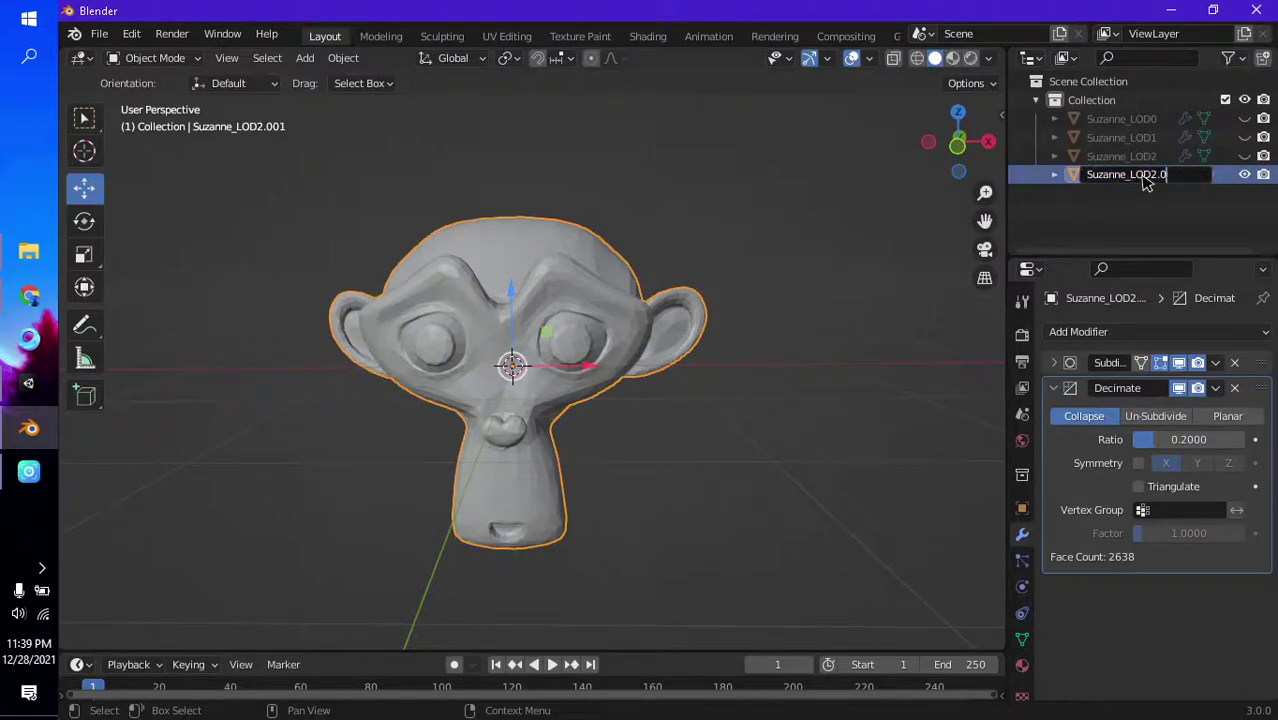
pyautogui.write('3')
pyautogui.press('Return')
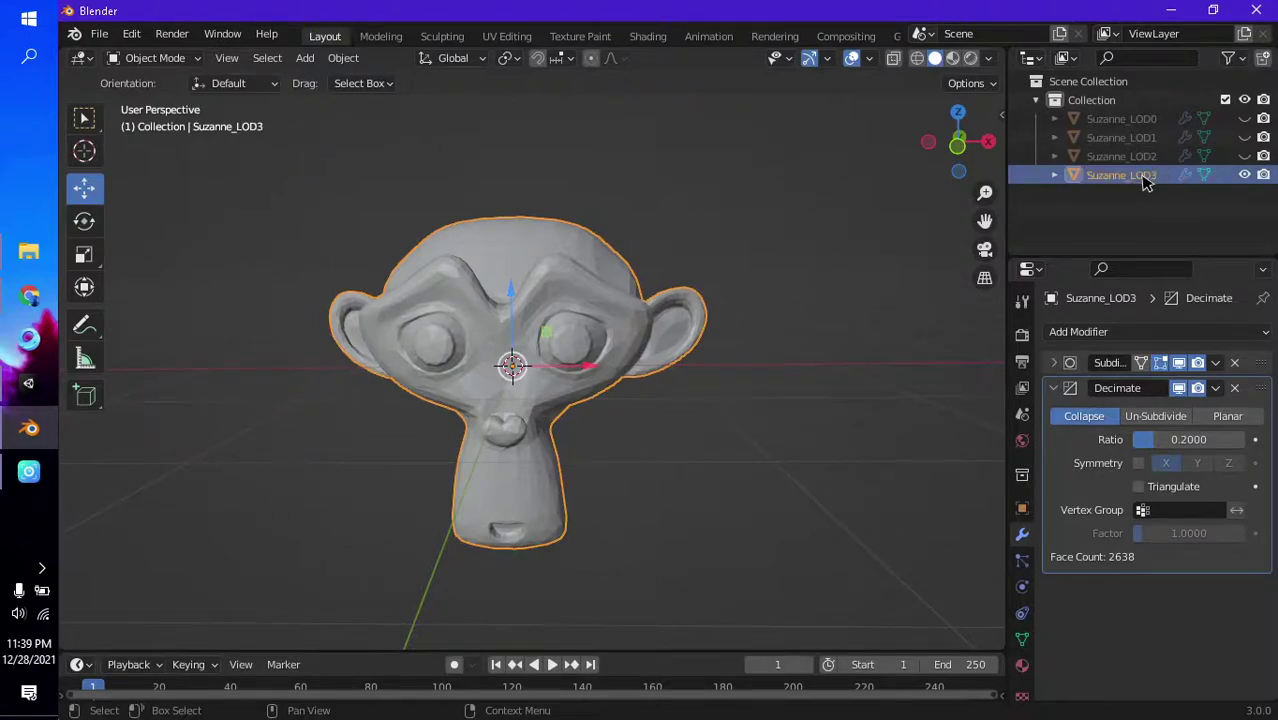
# - Drag Suzanne_LOD3's Decimate Ratio down to 0.0852 (1224 faces) and reselect it
pyautogui.click(1200, 441)
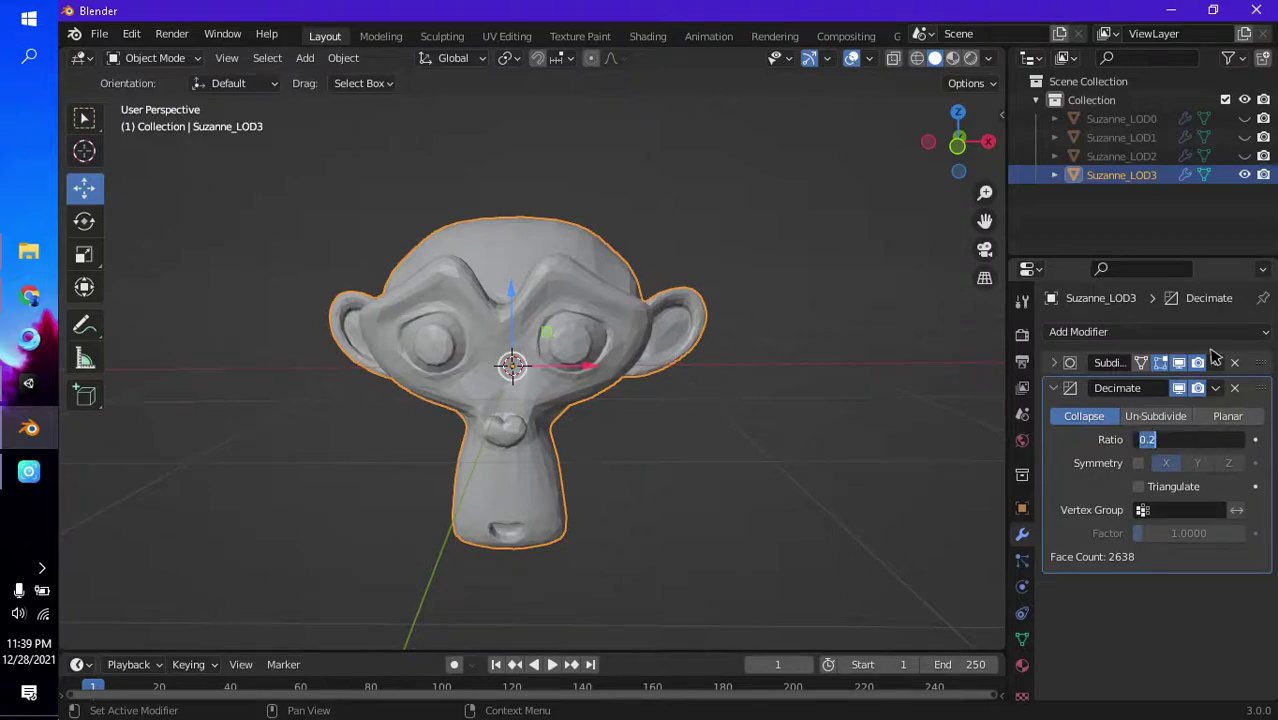
pyautogui.press('Escape')
pyautogui.scroll(3, 910, 370)
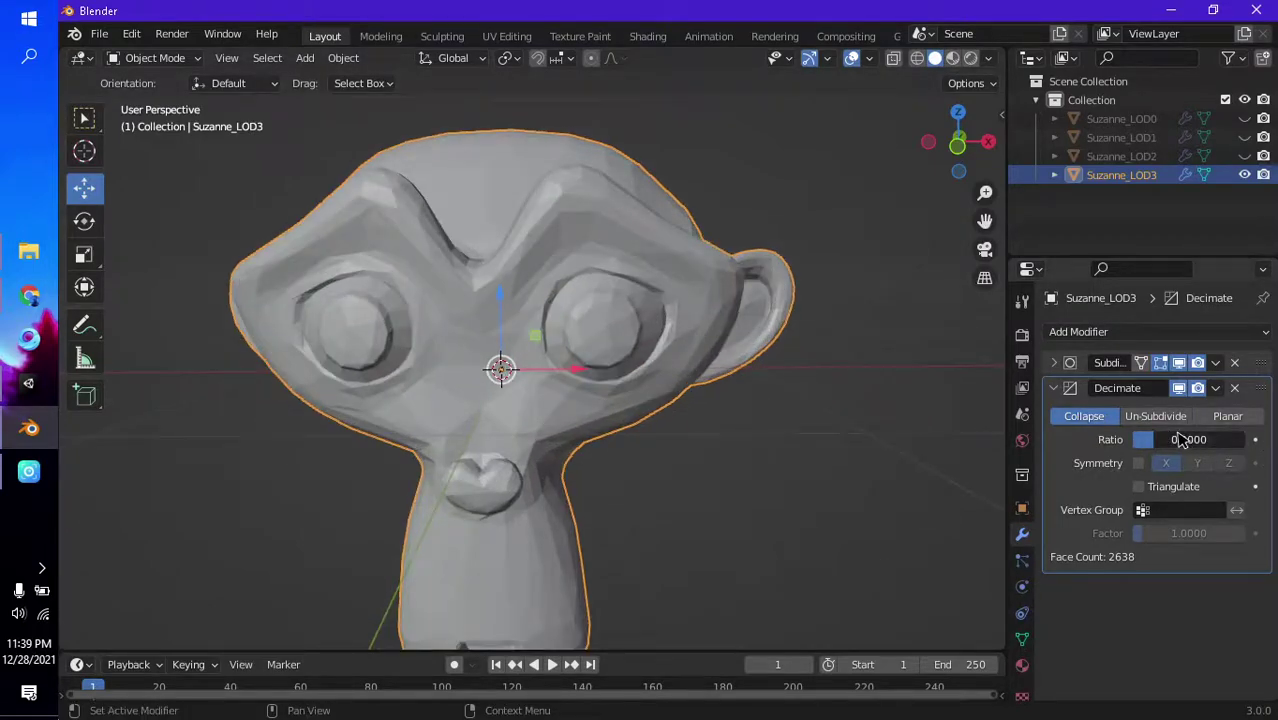
pyautogui.moveTo(1182, 441); pyautogui.dragTo(1168, 439)
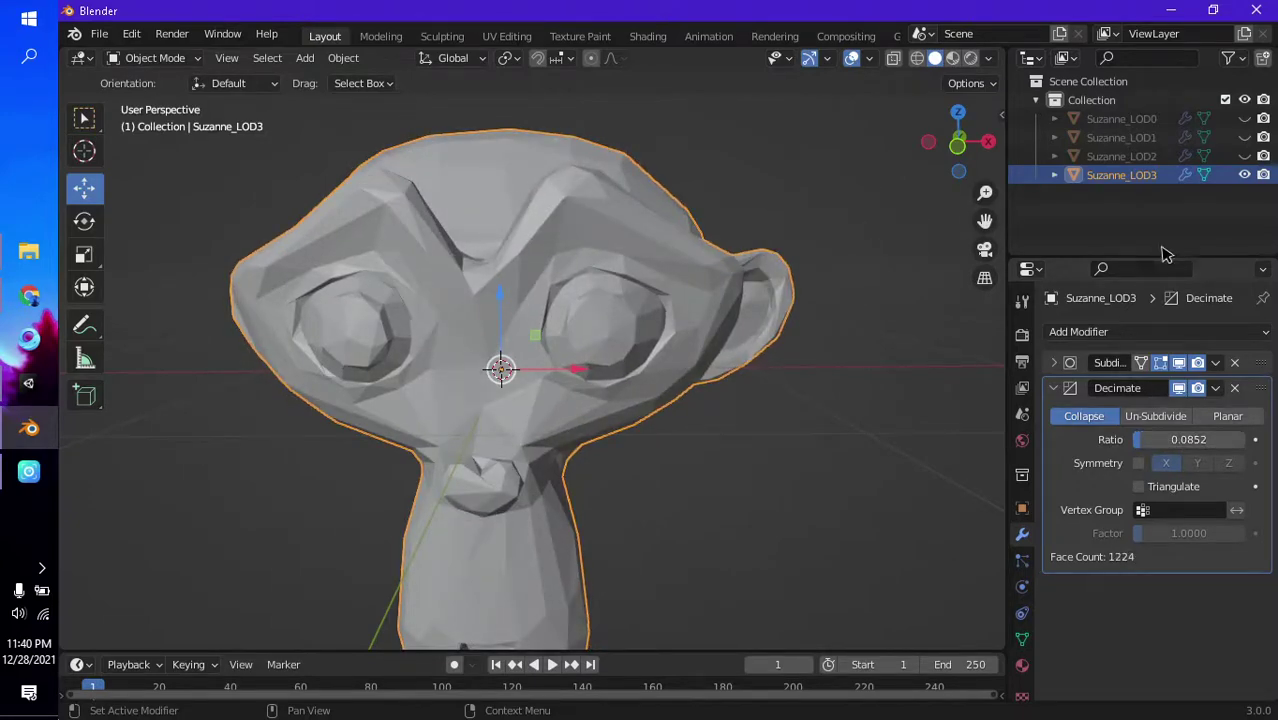
pyautogui.click(1147, 190)
pyautogui.click(1140, 176)
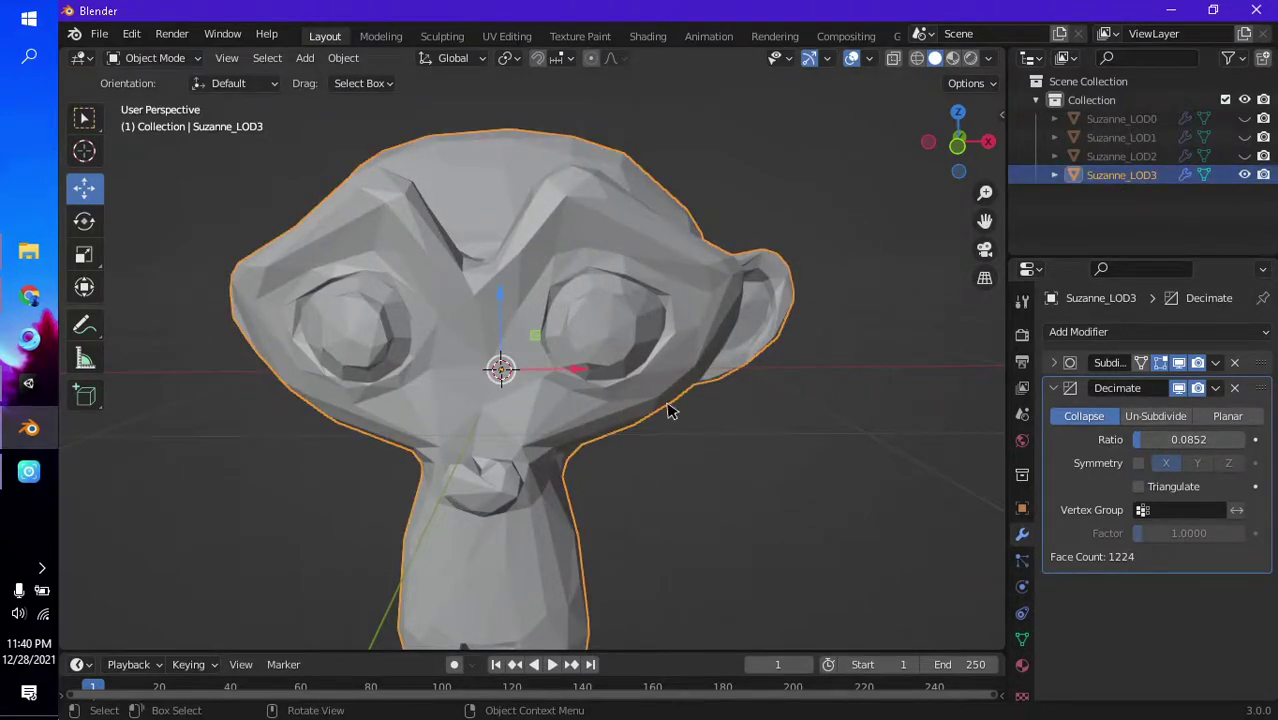
# - Duplicate Suzanne_LOD3 in place as Suzanne_LOD4 and hide Suzanne_LOD3
pyautogui.hotkey('shift', 'd')
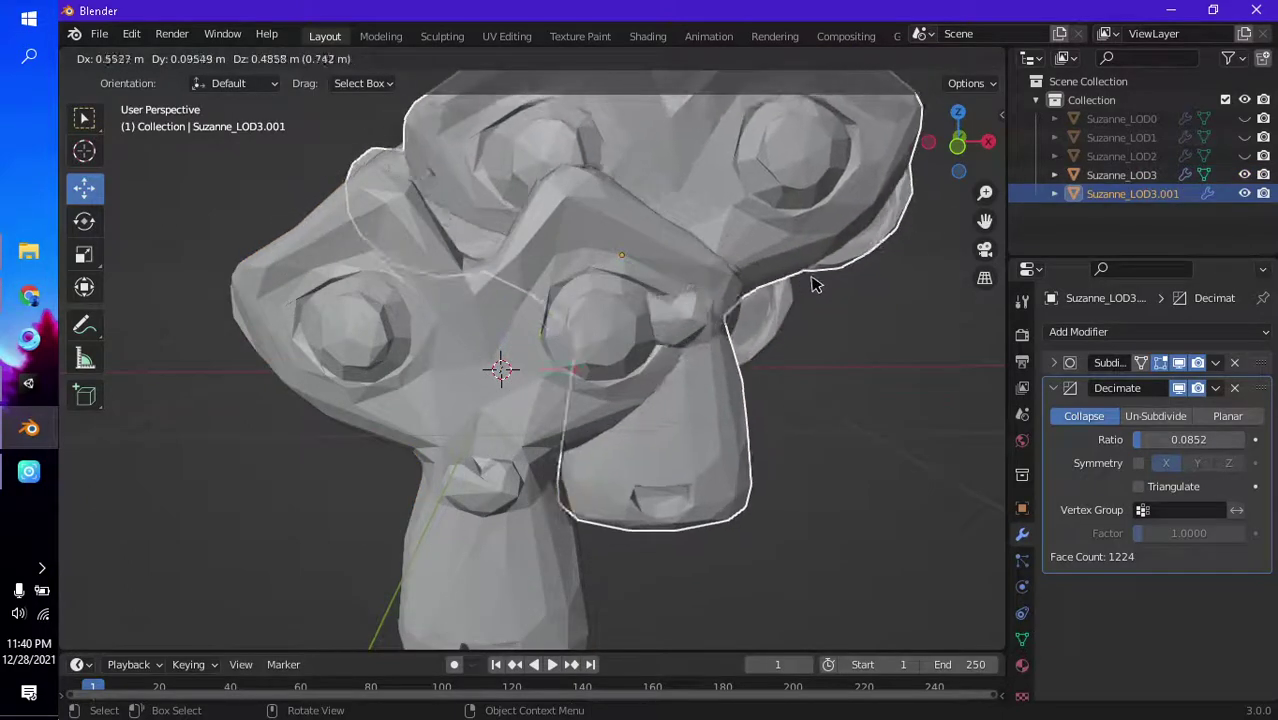
pyautogui.press('Escape')
pyautogui.press('F2')
pyautogui.write('4')
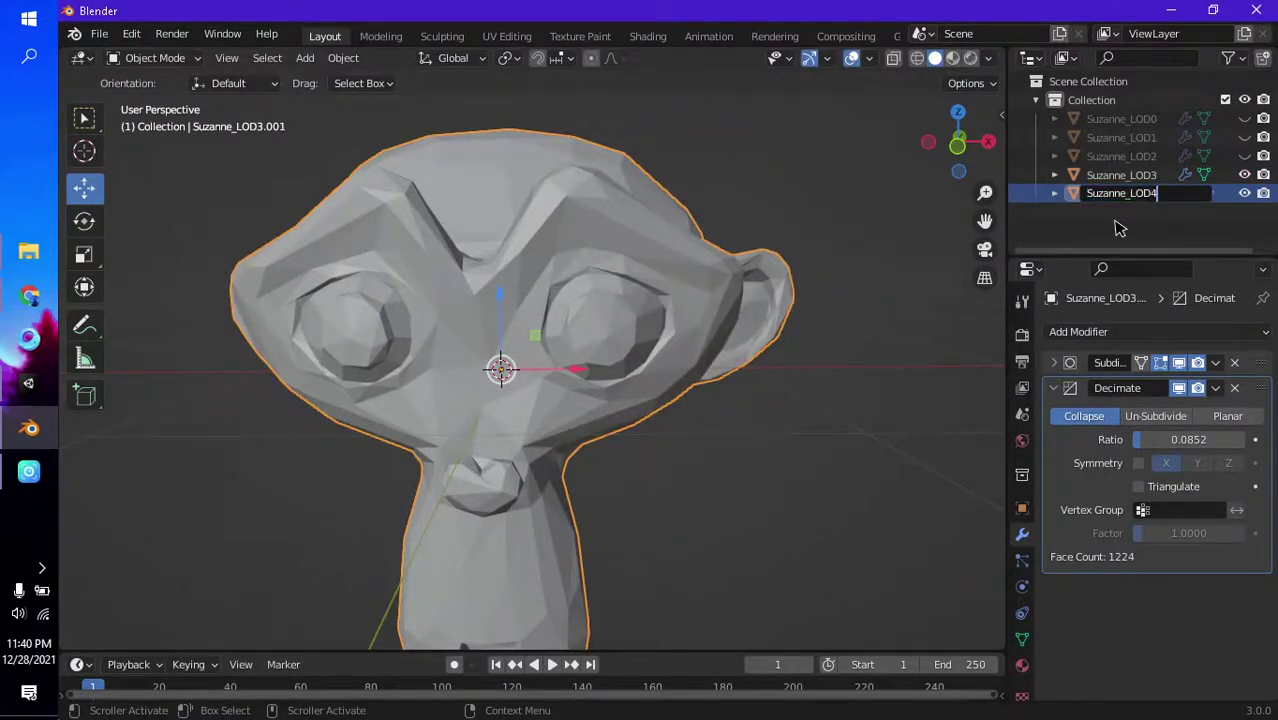
pyautogui.press('Return')
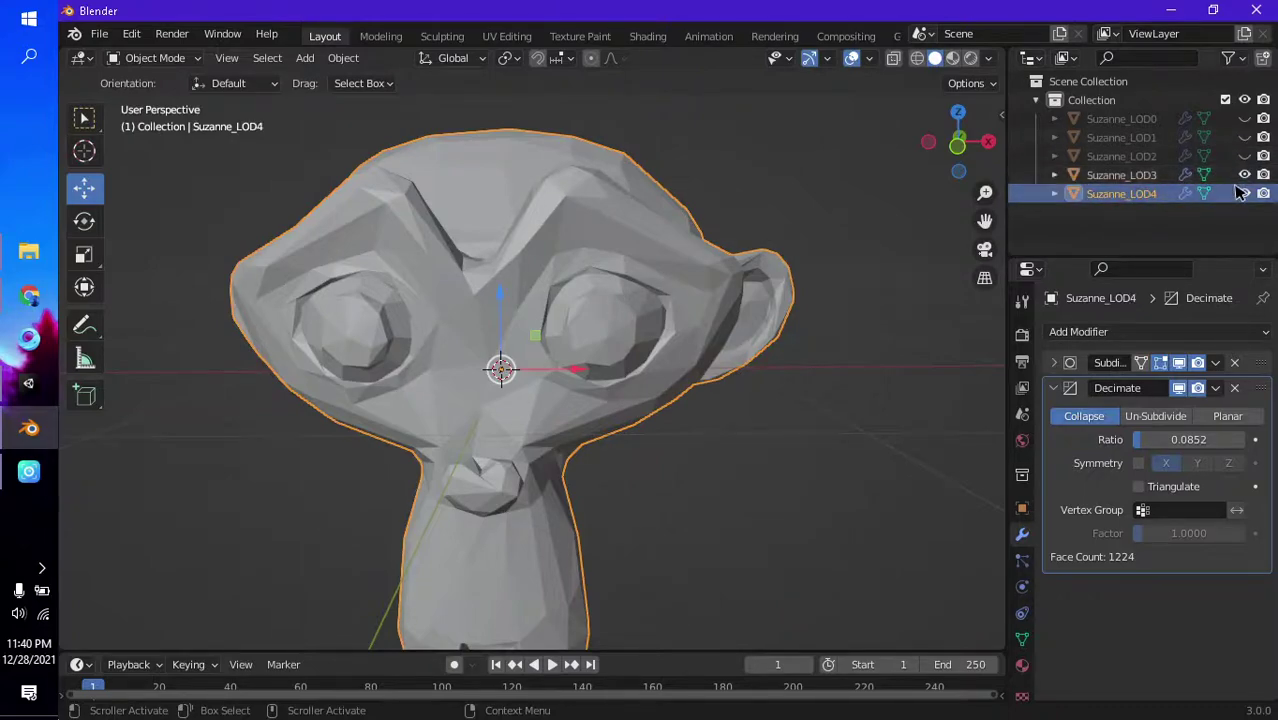
pyautogui.click(1244, 175)
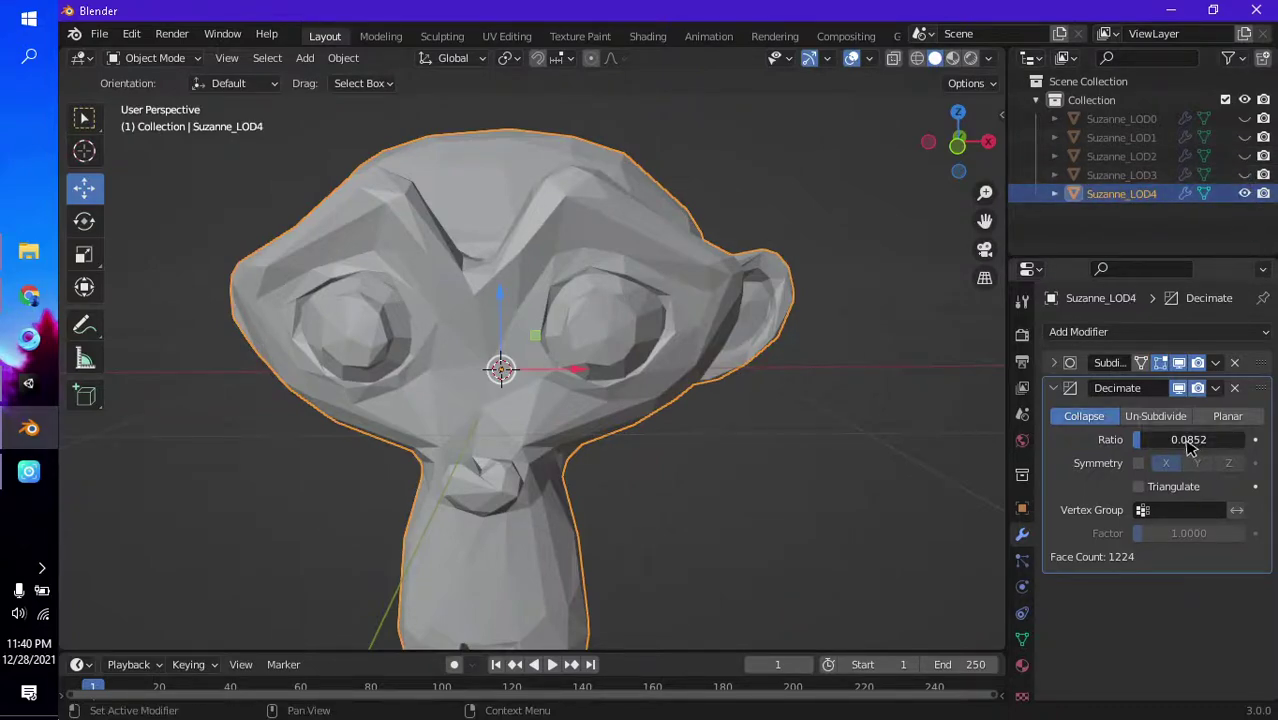
# - Reduce Suzanne_LOD4's Decimate Ratio to 0.0115 (178 faces), unhide all LODs, and inspect it
pyautogui.moveTo(1182, 447); pyautogui.dragTo(1176, 447)
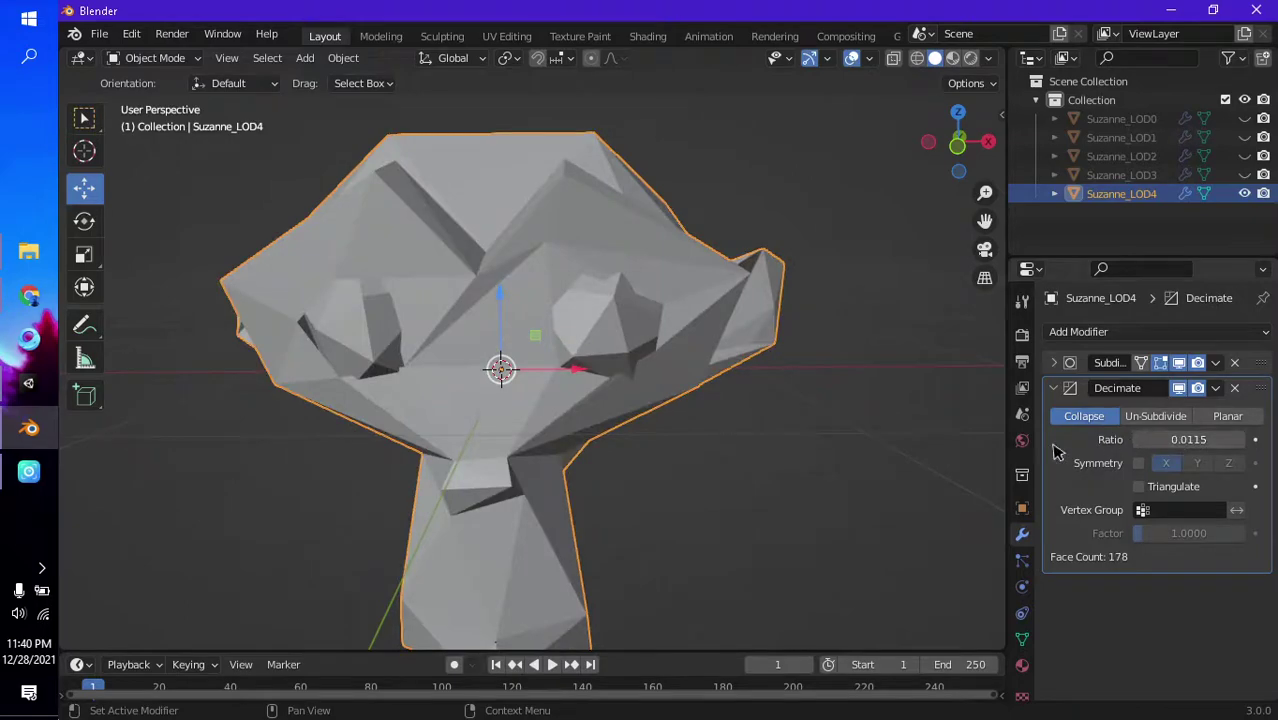
pyautogui.scroll(-3, 717, 465)
pyautogui.scroll(2, 585, 476)
pyautogui.moveTo(585, 476); pyautogui.dragTo(642, 451, button='middle')
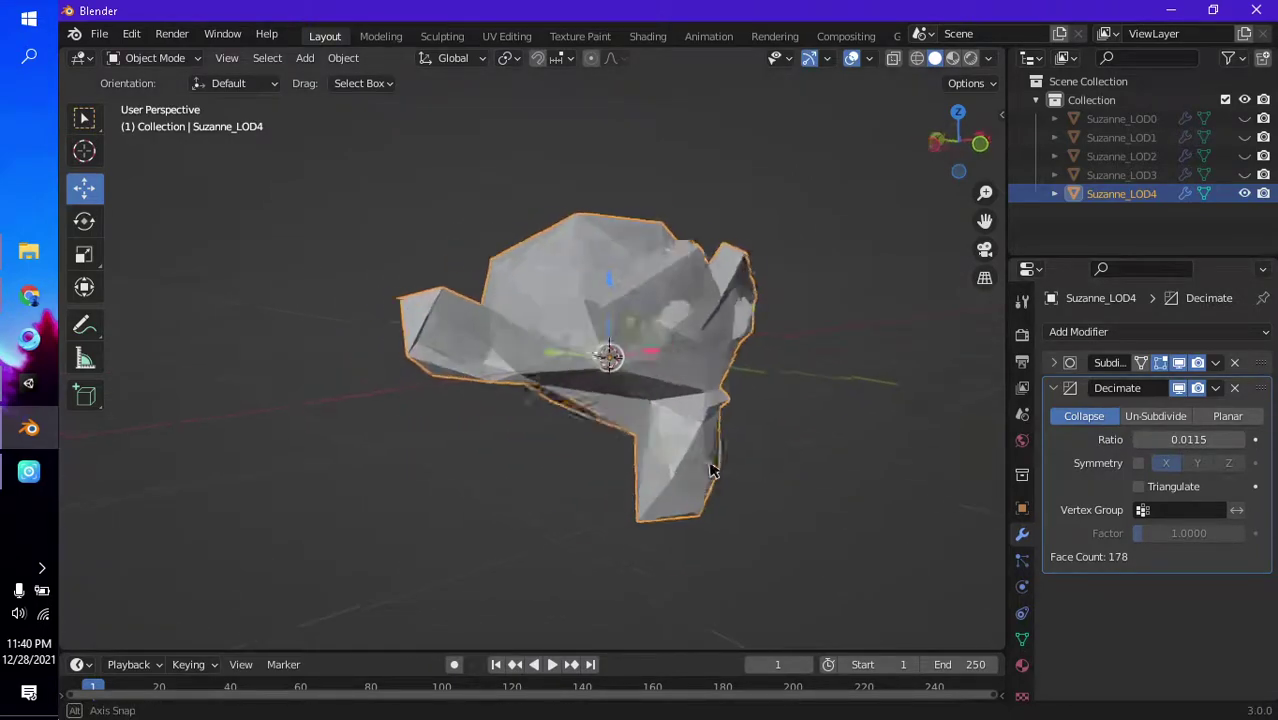
pyautogui.moveTo(1245, 175); pyautogui.dragTo(1245, 119)
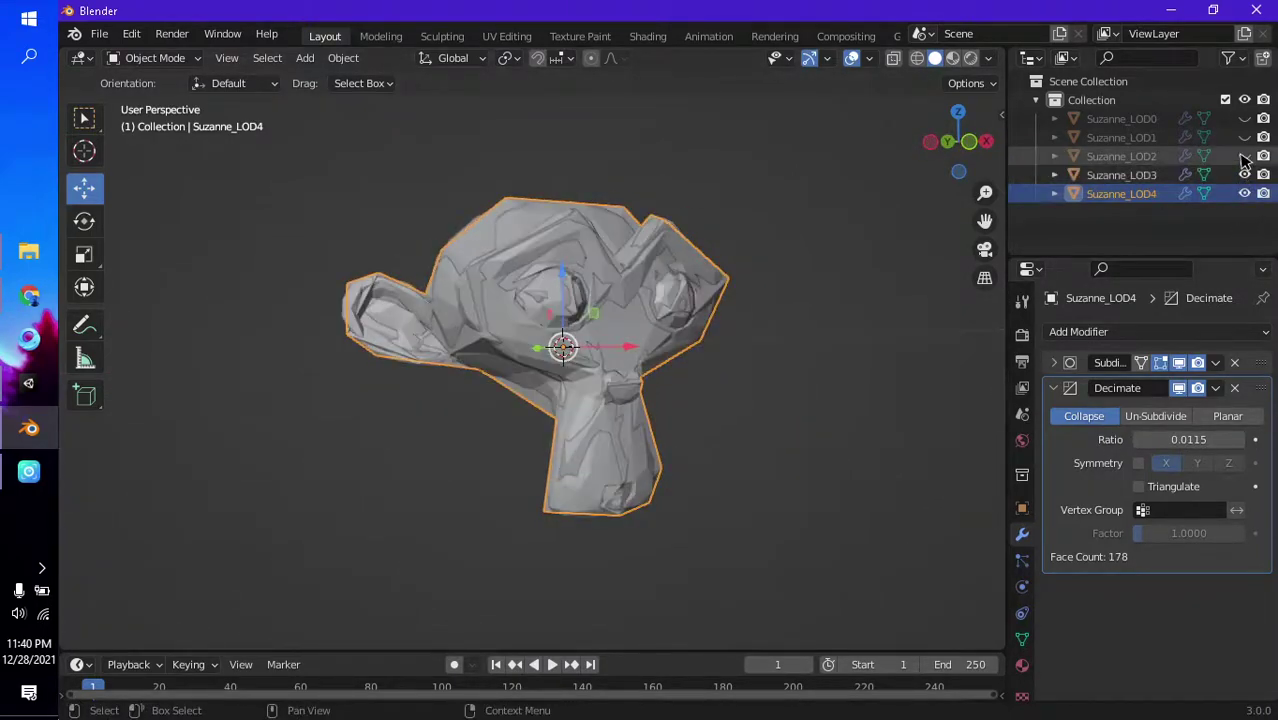
pyautogui.moveTo(860, 350); pyautogui.dragTo(793, 371, button='middle')
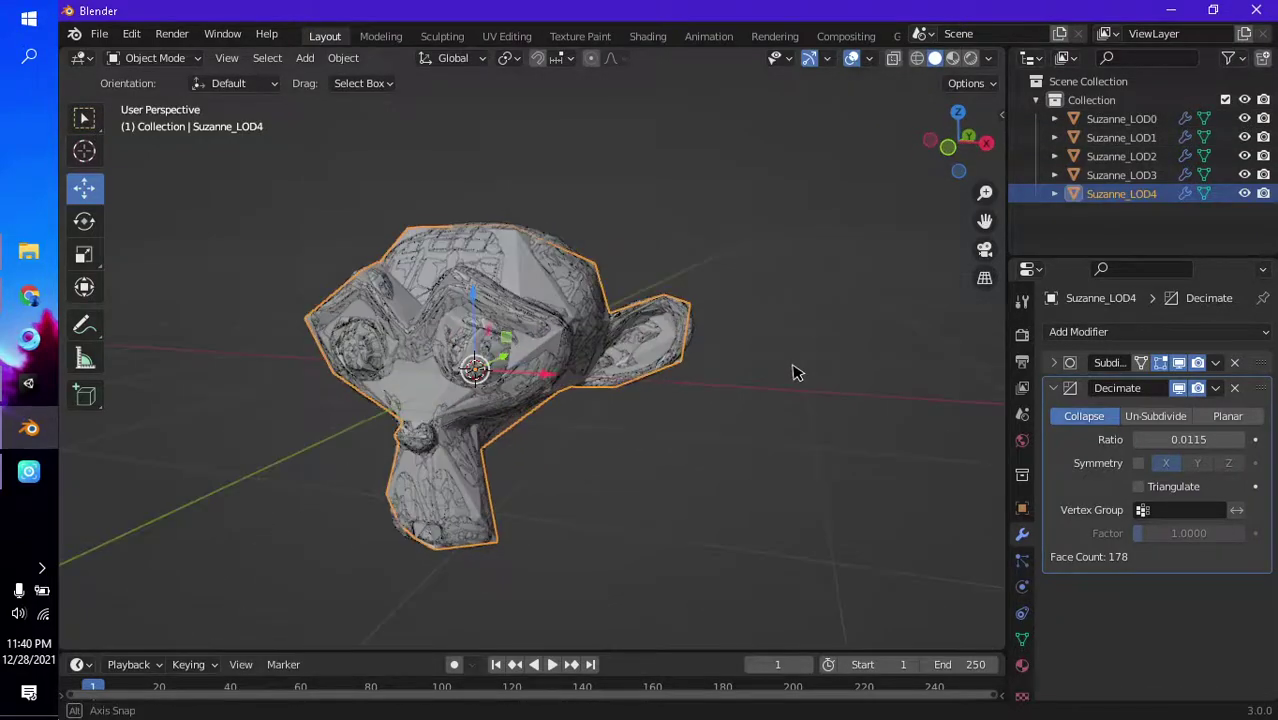
pyautogui.moveTo(530, 397)
pyautogui.mouseDown(button='middle')
pyautogui.moveTo(824, 382)
pyautogui.moveTo(588, 428)
pyautogui.mouseUp(button='middle')
# - Export the scene as FBX to Documents under the name stupid_monkey.fbx
pyautogui.scroll(2, 588, 428)
pyautogui.click(99, 34)
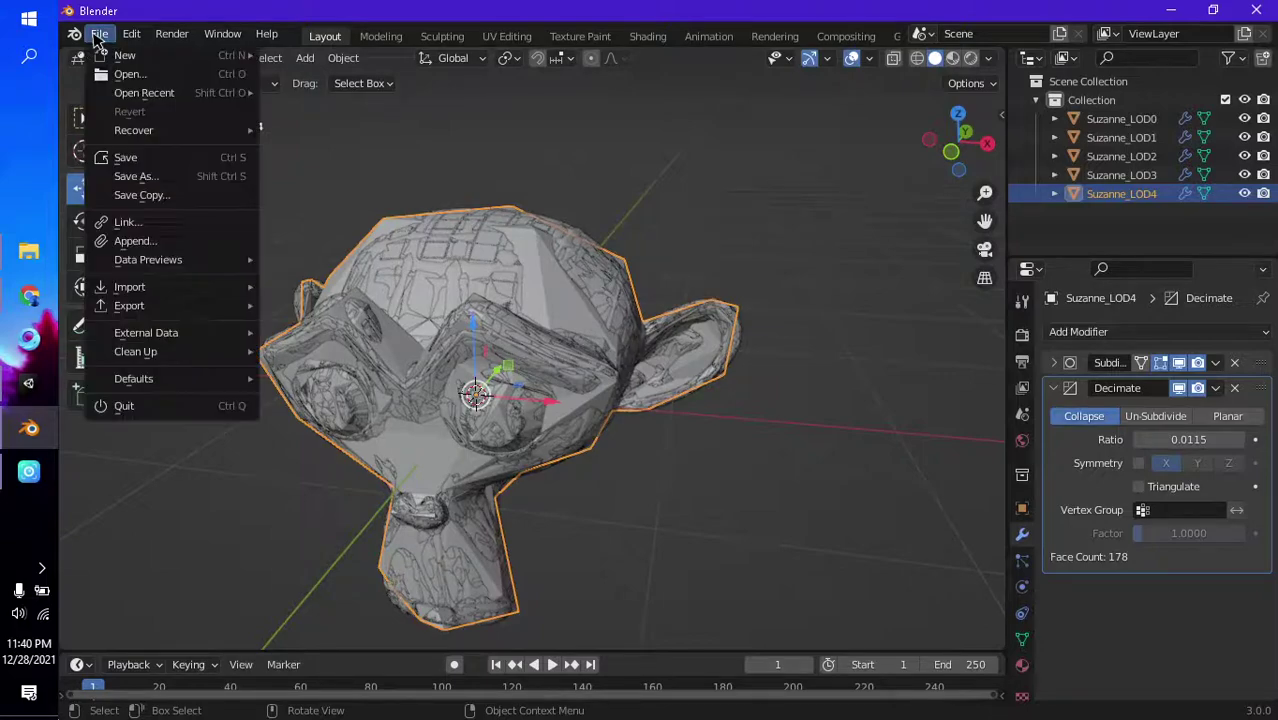
pyautogui.moveTo(172, 317)
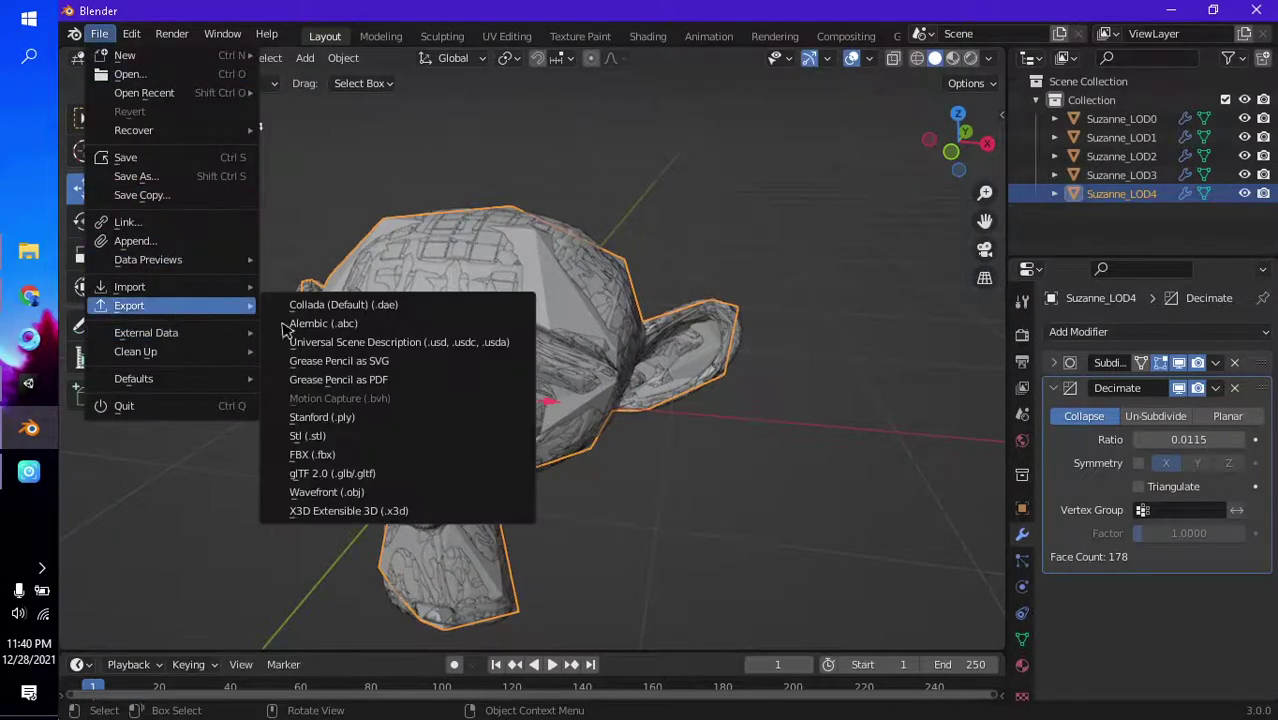
pyautogui.click(348, 456)
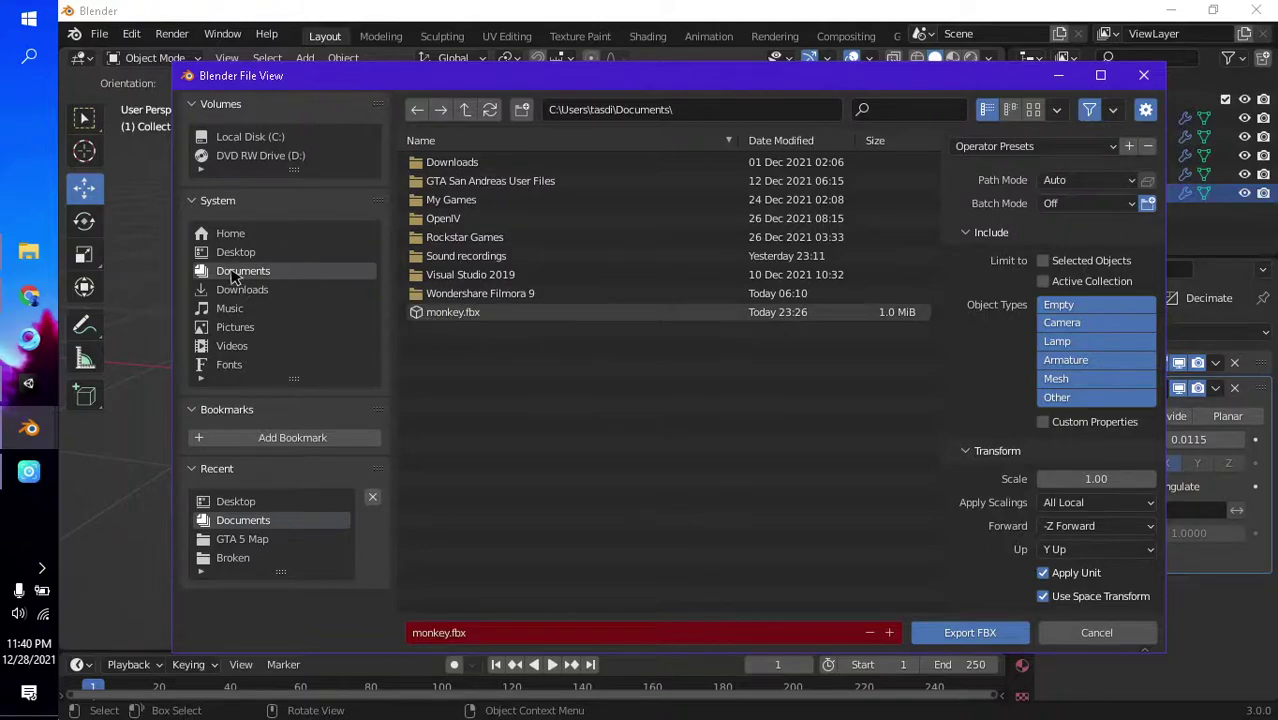
pyautogui.click(527, 640)
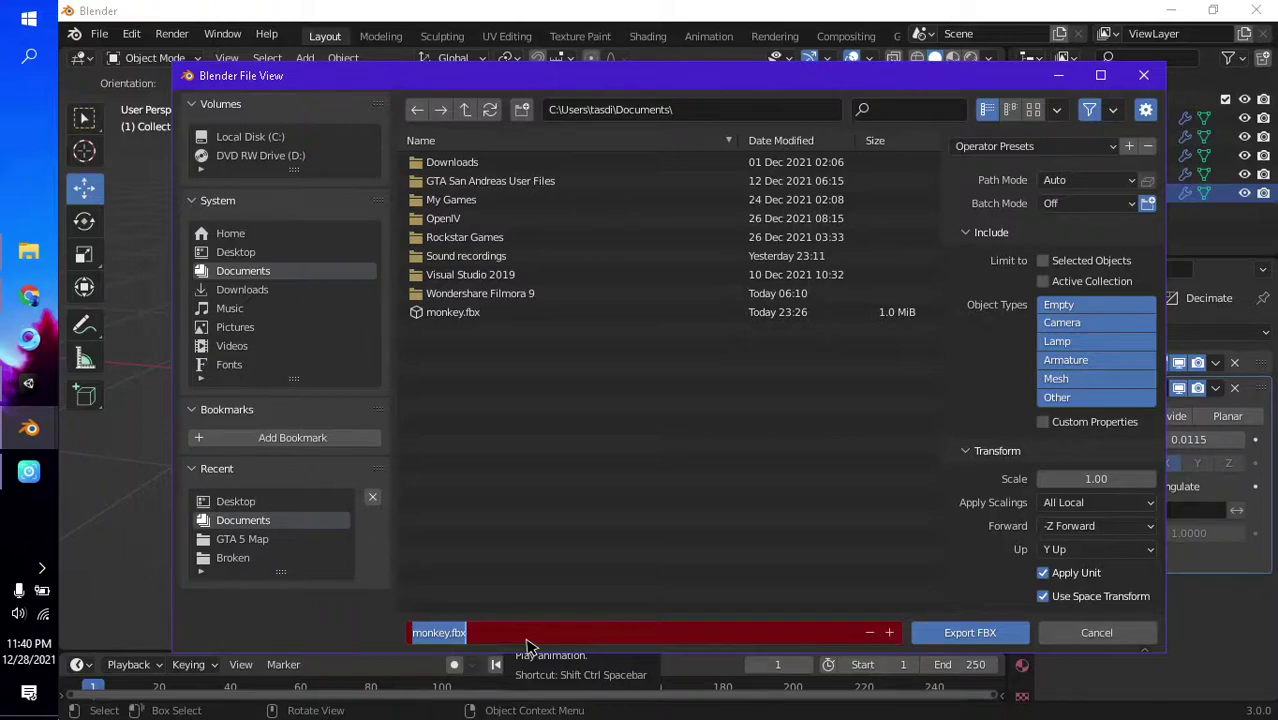
pyautogui.write('stupid_')
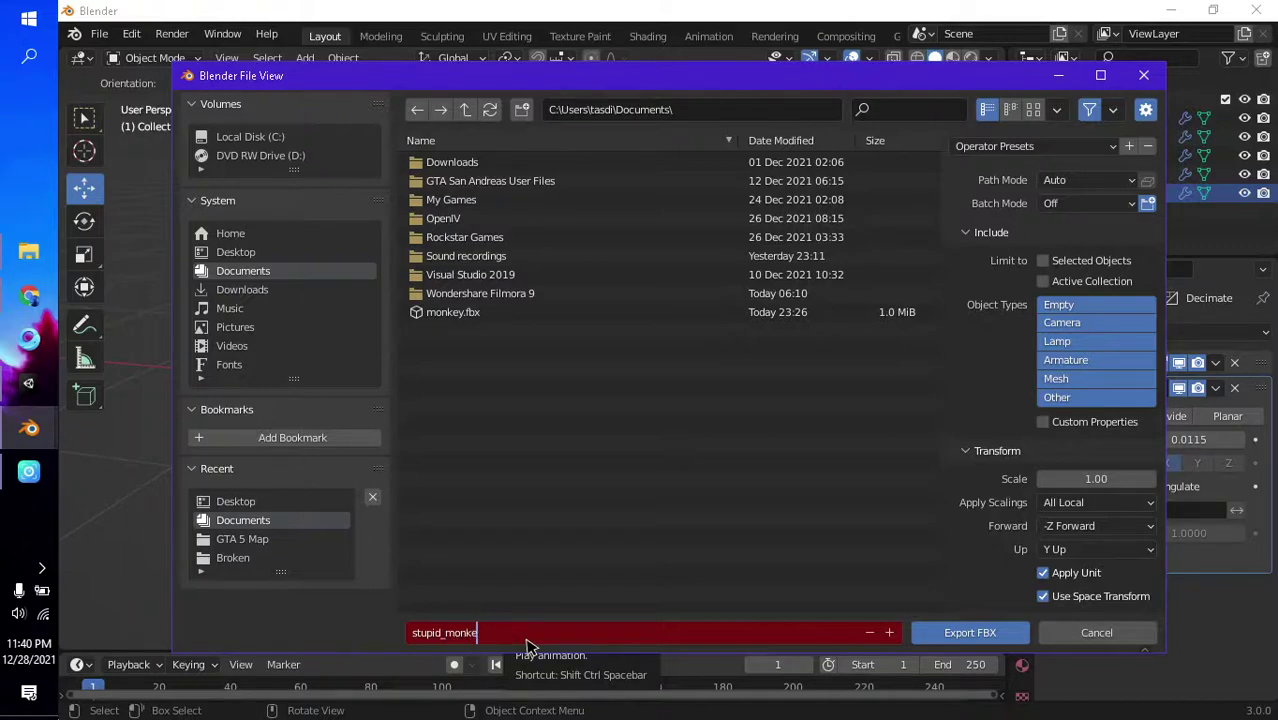
pyautogui.click(969, 632)
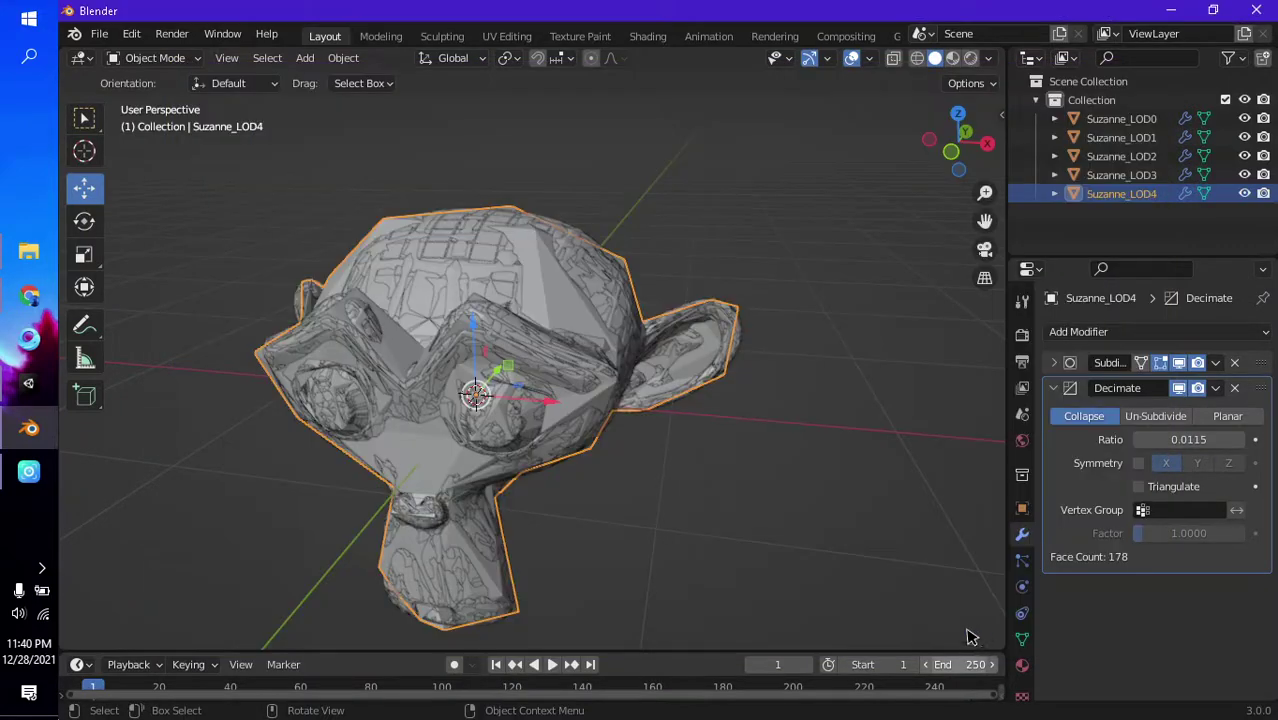
# - Drag stupid_monkey.fbx from the Documents folder in File Explorer into the Unity project
pyautogui.click(28, 254)
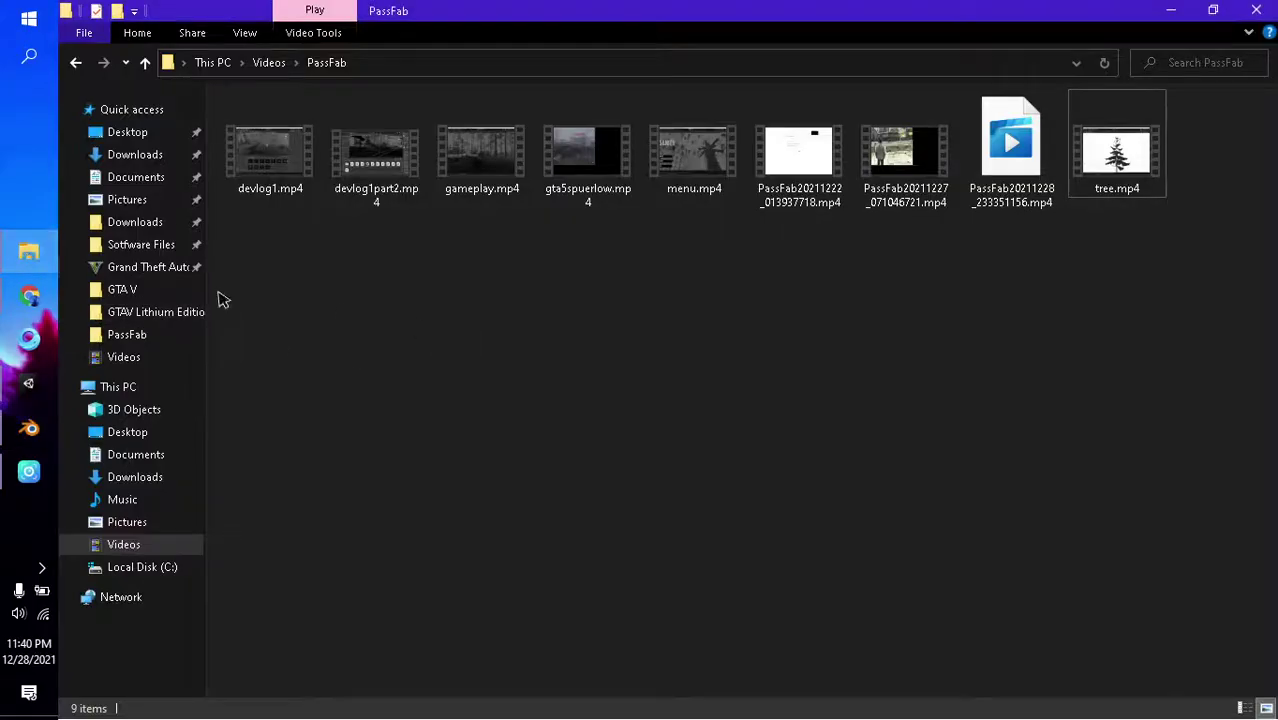
pyautogui.click(150, 180)
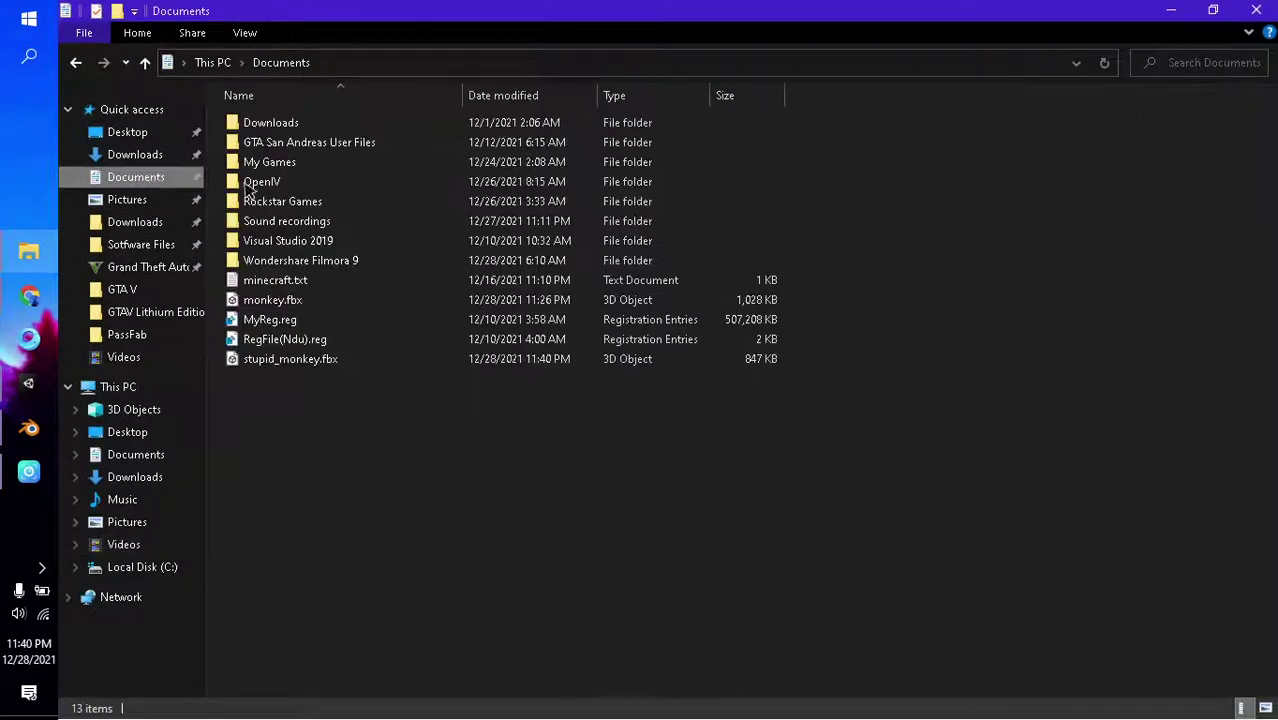
pyautogui.click(284, 362)
pyautogui.moveTo(283, 366)
pyautogui.mouseDown()
pyautogui.moveTo(139, 385)
pyautogui.moveTo(725, 557)
pyautogui.mouseUp()
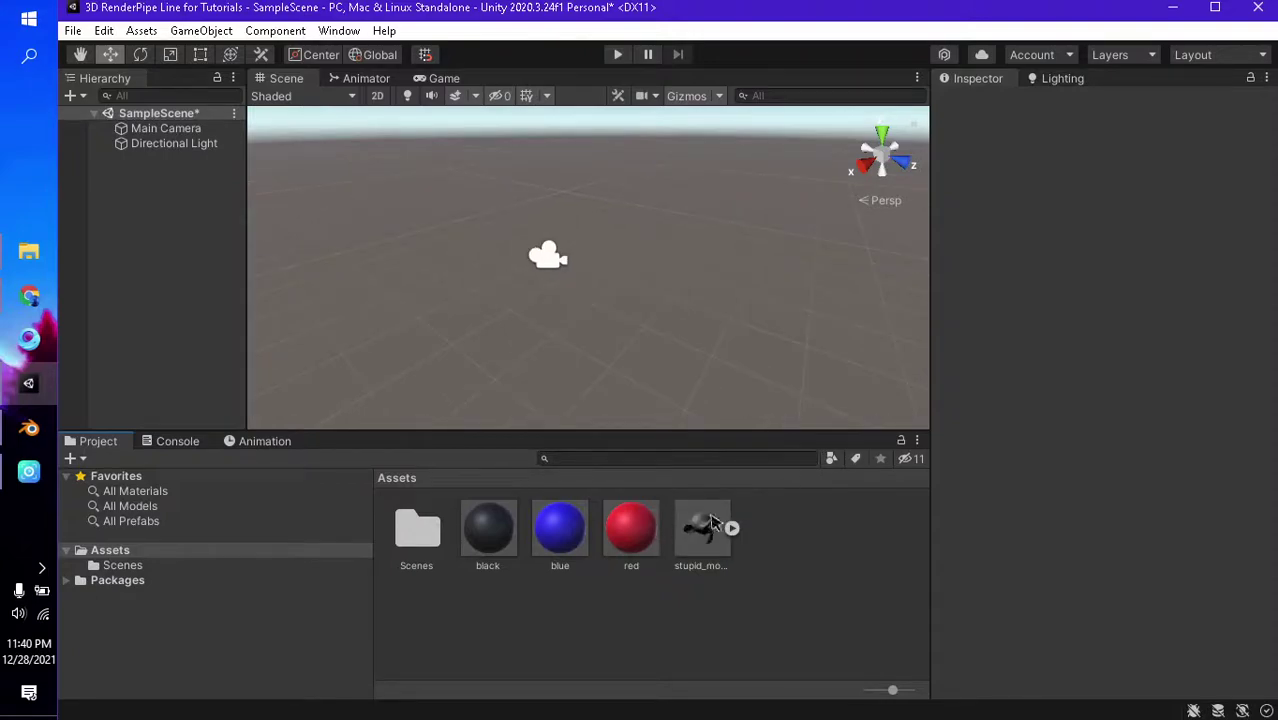
# - Place stupid_monkey in the Scene view and orbit around to face its front
pyautogui.moveTo(704, 523); pyautogui.dragTo(645, 264)
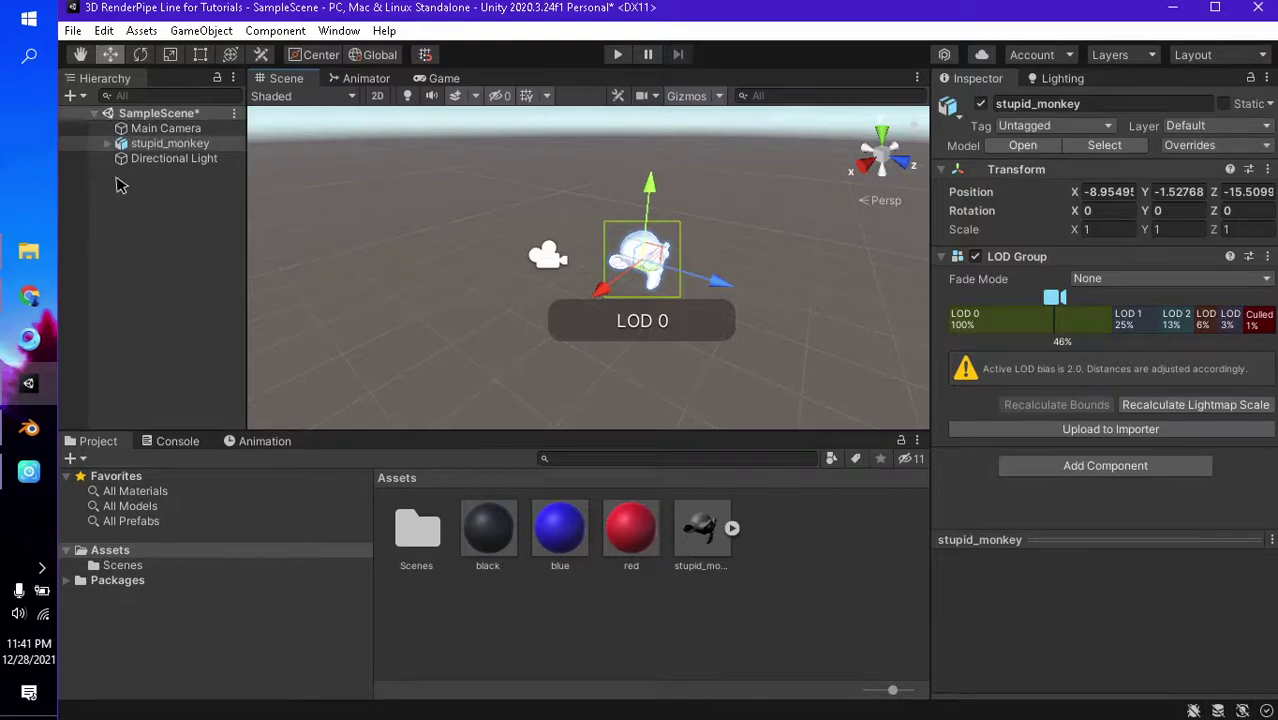
pyautogui.moveTo(1046, 333); pyautogui.dragTo(1022, 333)
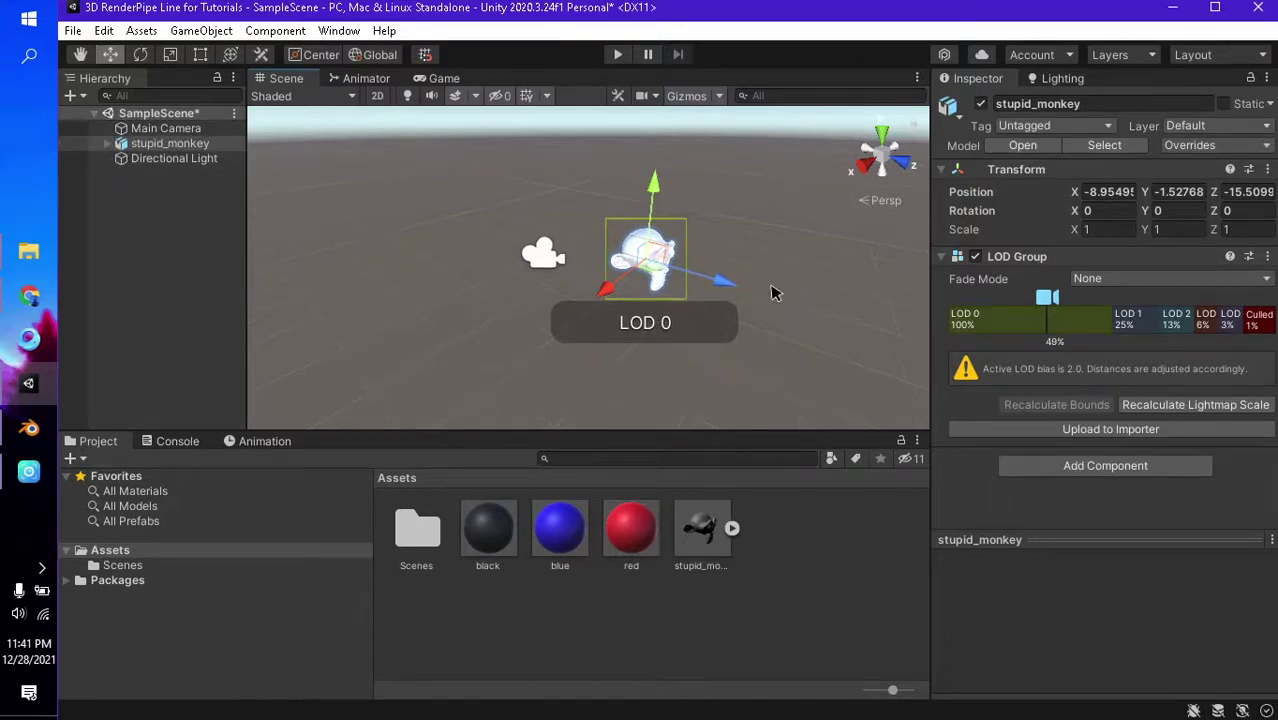
pyautogui.moveTo(765, 310); pyautogui.dragTo(607, 305, button='middle')
pyautogui.scroll(4, 600, 315)
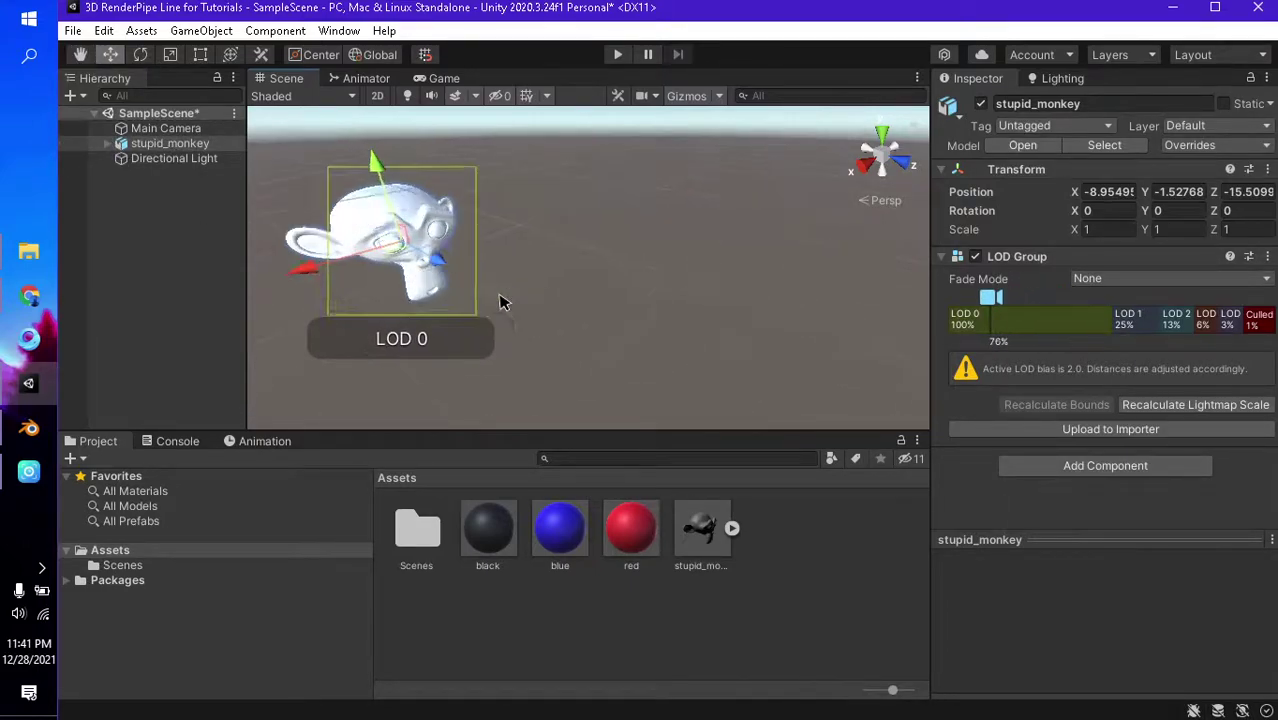
pyautogui.keyDown('alt'); pyautogui.moveTo(765, 334); pyautogui.dragTo(536, 282); pyautogui.keyUp('alt')
pyautogui.moveTo(756, 277)
pyautogui.keyDown('alt'); pyautogui.mouseDown()
pyautogui.moveTo(535, 229)
pyautogui.moveTo(571, 286)
pyautogui.moveTo(842, 351)
pyautogui.moveTo(699, 200)
pyautogui.mouseUp(); pyautogui.keyUp('alt')
# - Review the LOD Group levels in the Inspector, selecting LOD 1 to view its renderers
pyautogui.scroll(5, 677, 214)
pyautogui.scroll(-3, 677, 214)
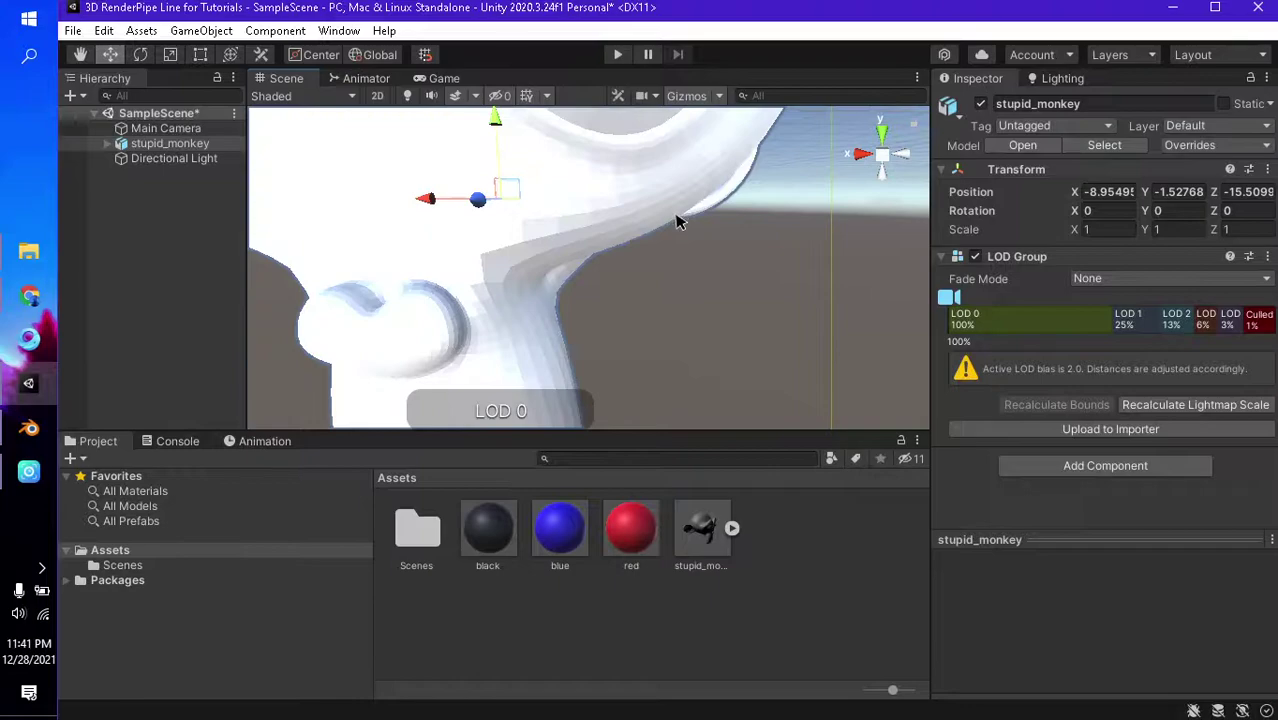
pyautogui.scroll(-3, 700, 217)
pyautogui.scroll(-3, 710, 222)
pyautogui.click(1124, 321)
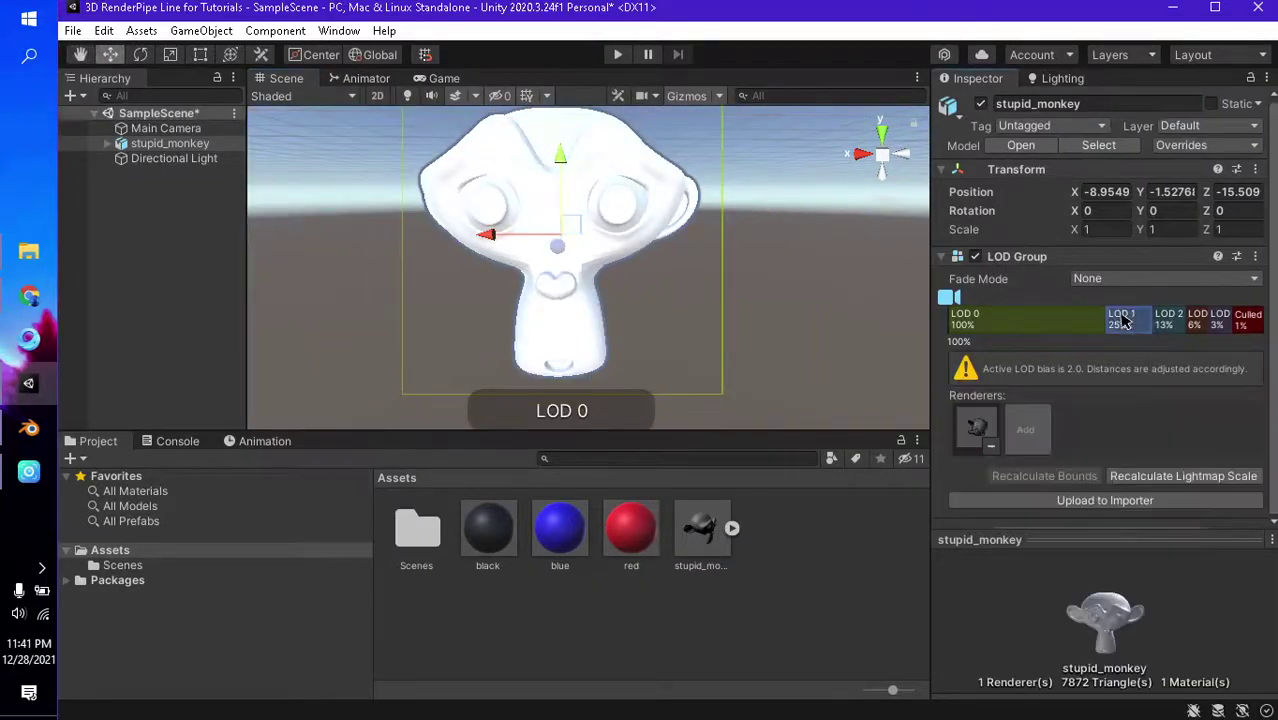
pyautogui.scroll(-3, 700, 312)
pyautogui.scroll(3, 710, 314)
pyautogui.scroll(-3, 710, 314)
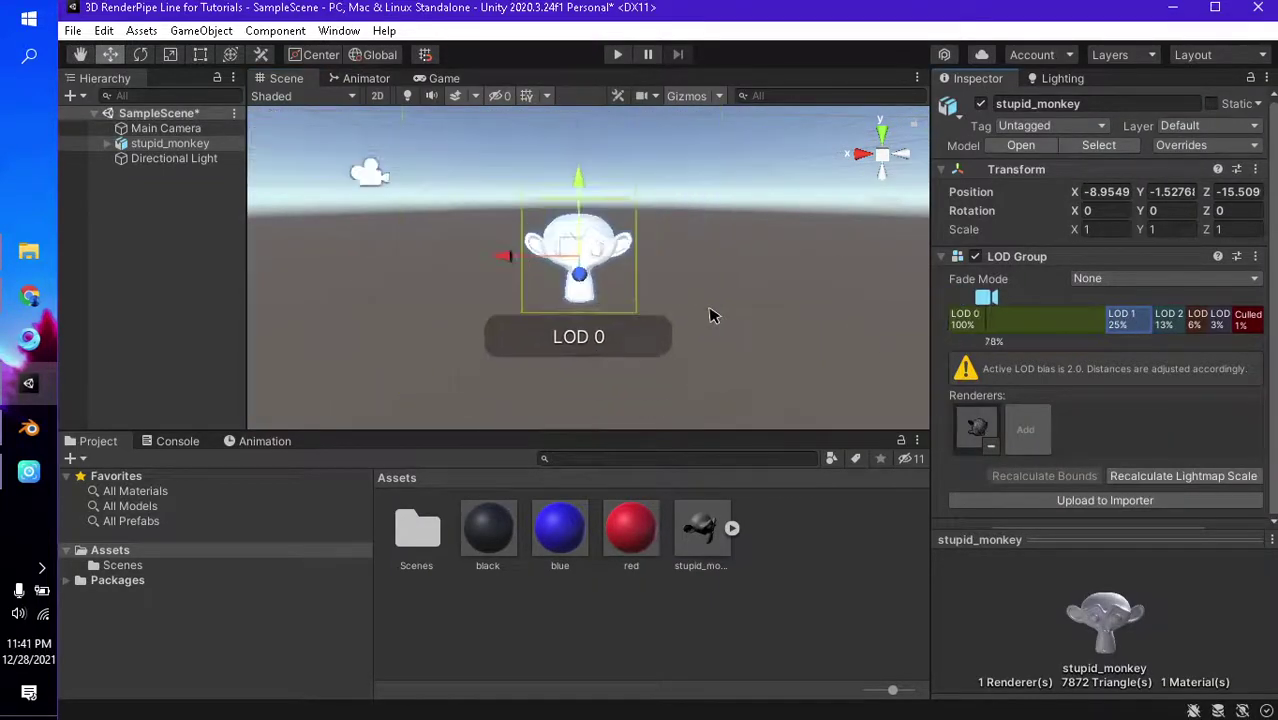
pyautogui.scroll(-1, 710, 316)
pyautogui.scroll(2, 710, 316)
pyautogui.scroll(3, 710, 316)
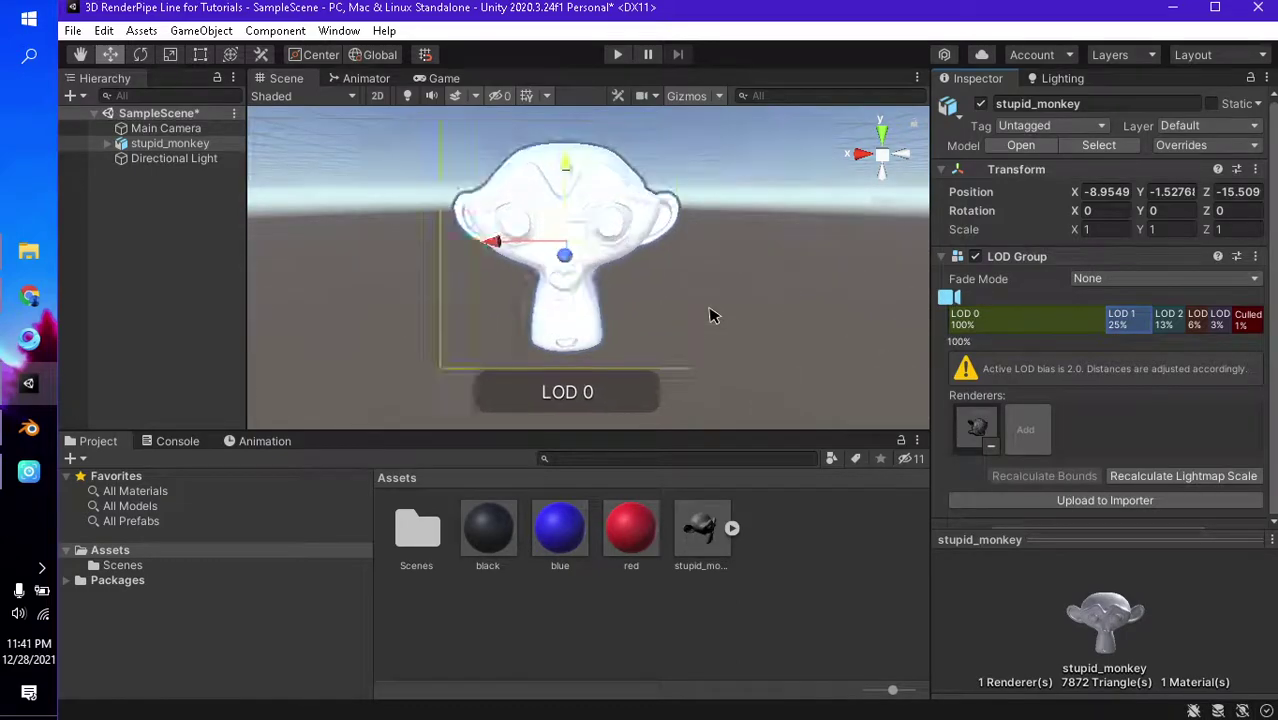
pyautogui.scroll(3, 710, 316)
pyautogui.scroll(-3, 709, 316)
pyautogui.moveTo(705, 314)
pyautogui.keyDown('alt'); pyautogui.mouseDown()
pyautogui.moveTo(571, 314)
pyautogui.moveTo(836, 317)
pyautogui.moveTo(476, 322)
pyautogui.moveTo(551, 340)
pyautogui.moveTo(704, 322)
pyautogui.mouseUp(); pyautogui.keyUp('alt')
pyautogui.scroll(-2, 704, 322)
pyautogui.scroll(-2, 704, 322)
pyautogui.scroll(-1, 704, 322)
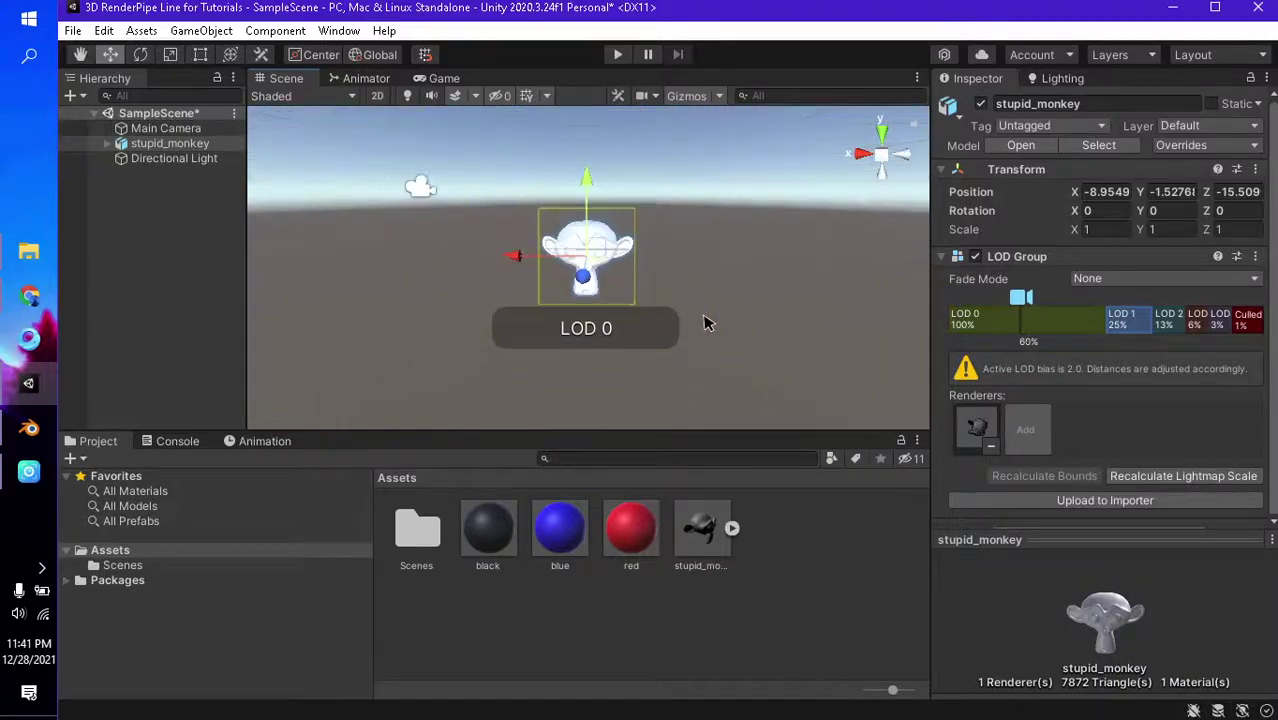
pyautogui.scroll(1, 705, 322)
pyautogui.scroll(2, 705, 323)
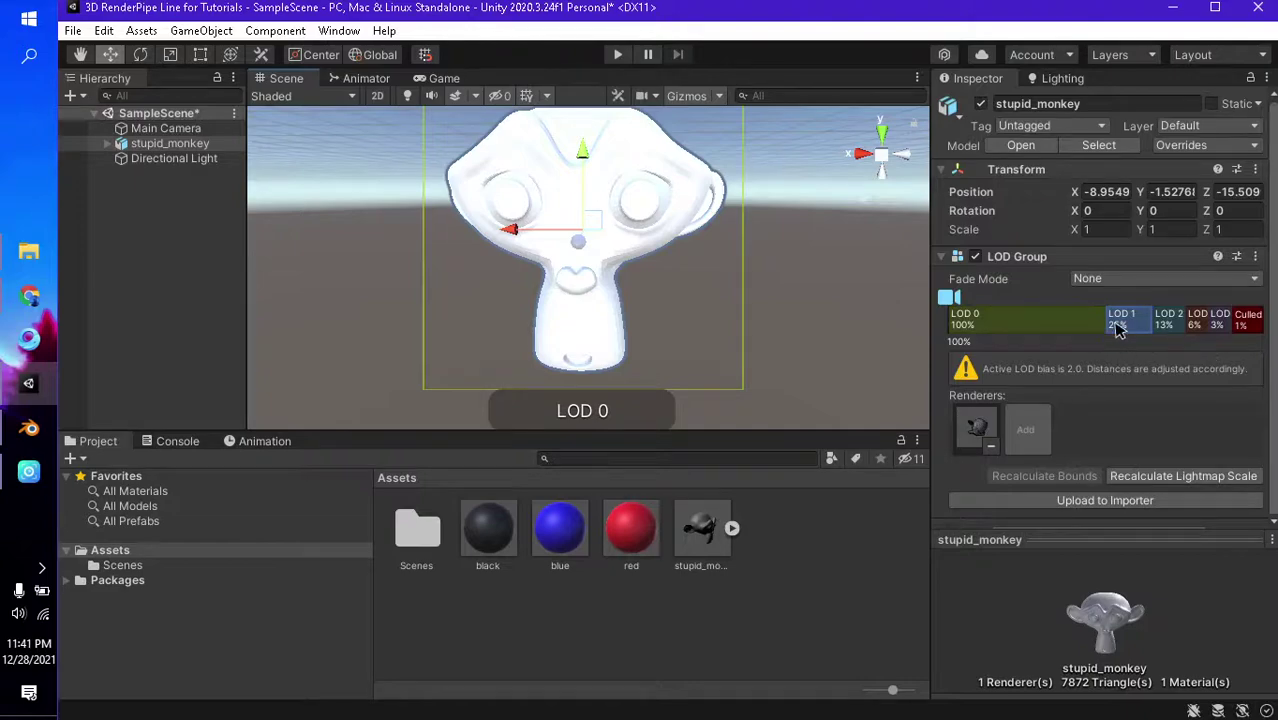
# - Drag the LOD Group boundaries so LOD 1 starts at 63%, LOD 2 at 28%, LOD 3 at 12%
pyautogui.moveTo(1112, 325)
pyautogui.mouseDown()
pyautogui.moveTo(1020, 323)
pyautogui.moveTo(1138, 330)
pyautogui.mouseUp()
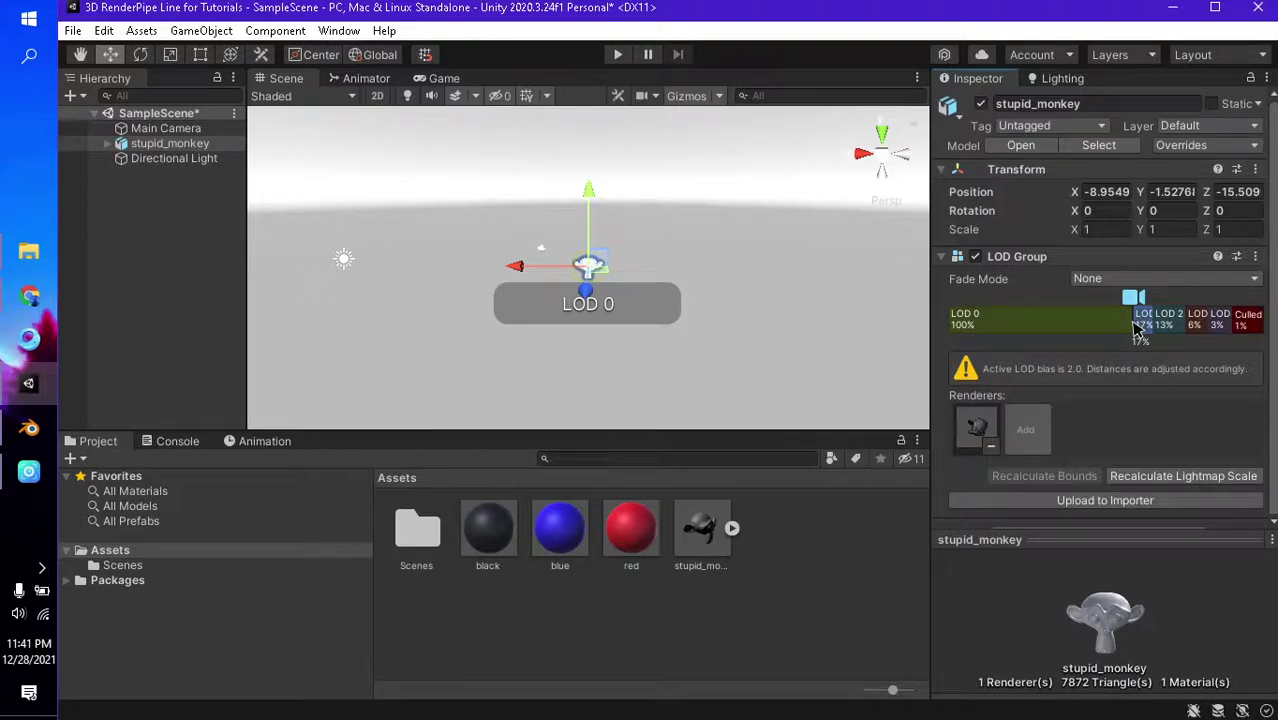
pyautogui.moveTo(1137, 329); pyautogui.dragTo(1017, 325)
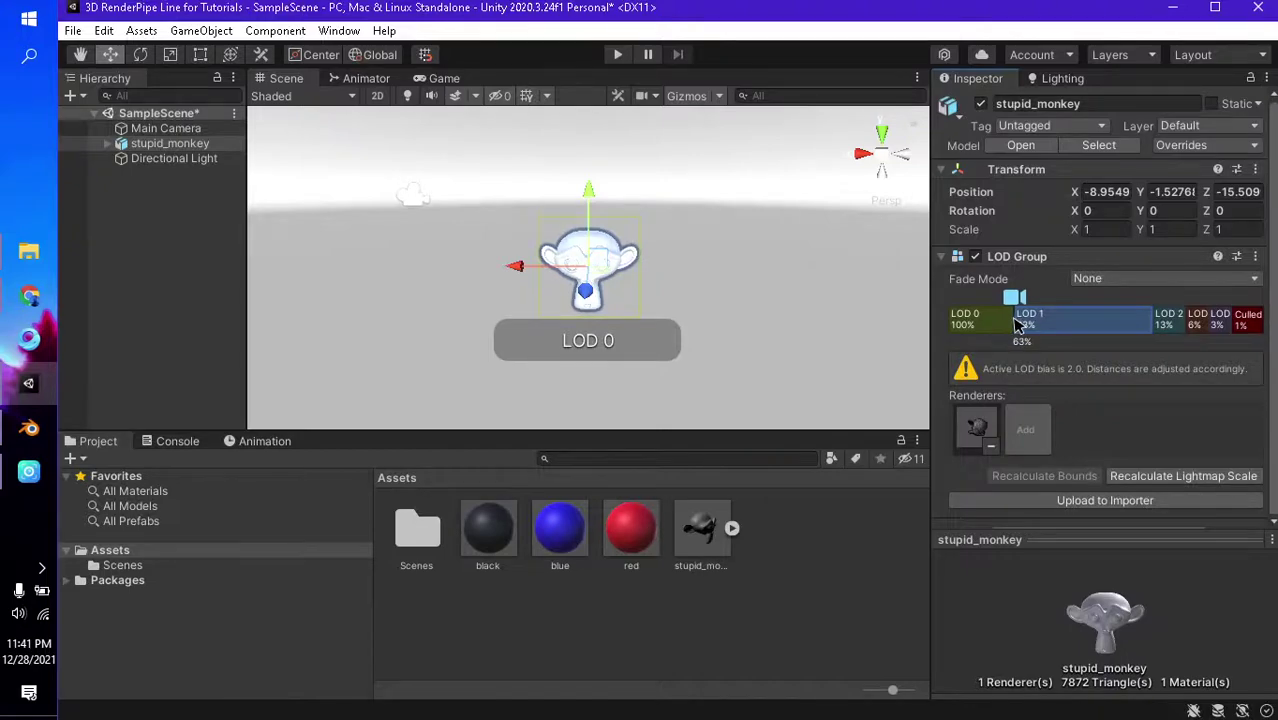
pyautogui.moveTo(1157, 320); pyautogui.dragTo(1099, 322)
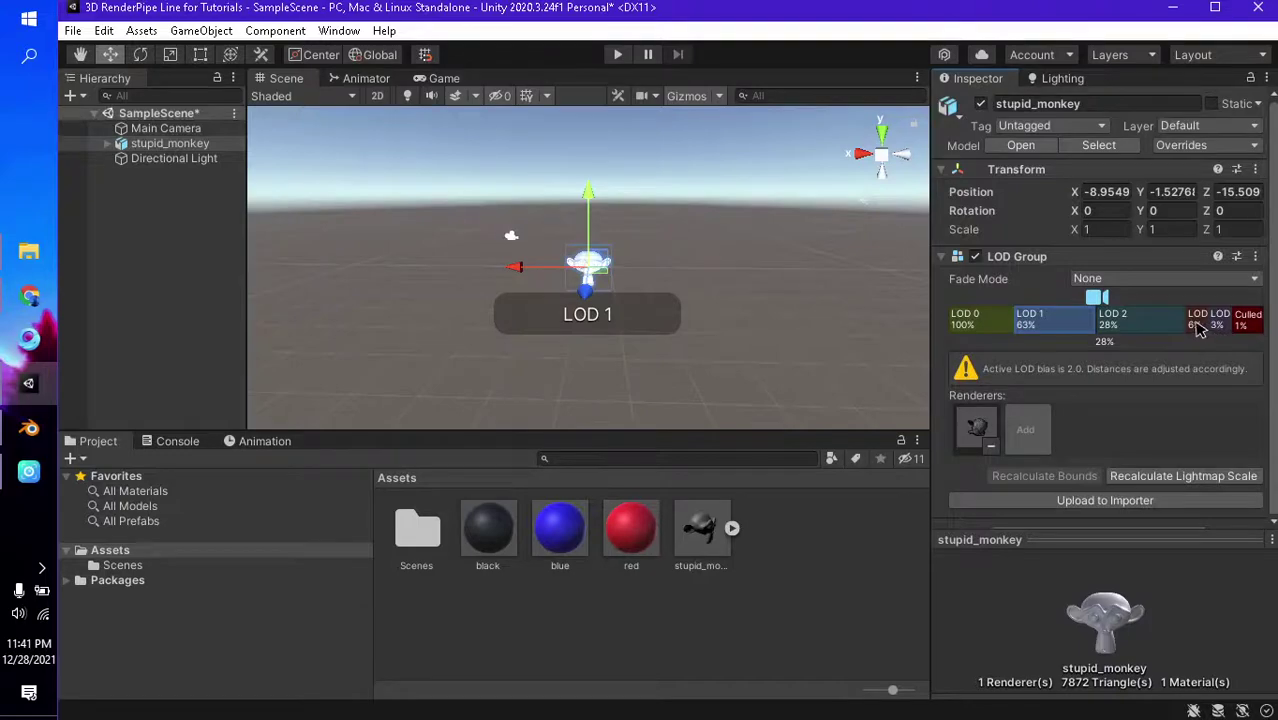
pyautogui.moveTo(1199, 330)
pyautogui.mouseDown()
pyautogui.moveTo(1152, 328)
pyautogui.moveTo(1240, 323)
pyautogui.mouseUp()
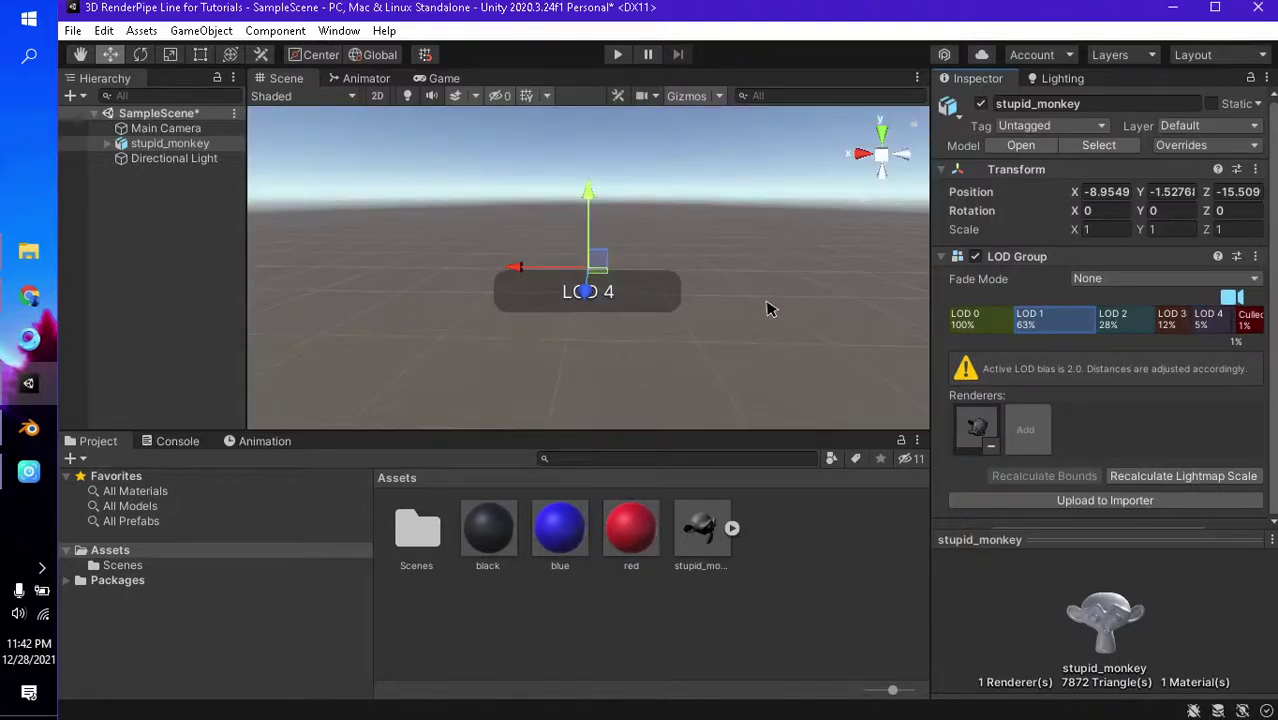
# - Zoom the Scene view in and out to test the LOD transitions
pyautogui.scroll(3, 762, 317)
pyautogui.scroll(2, 761, 316)
pyautogui.scroll(2, 760, 316)
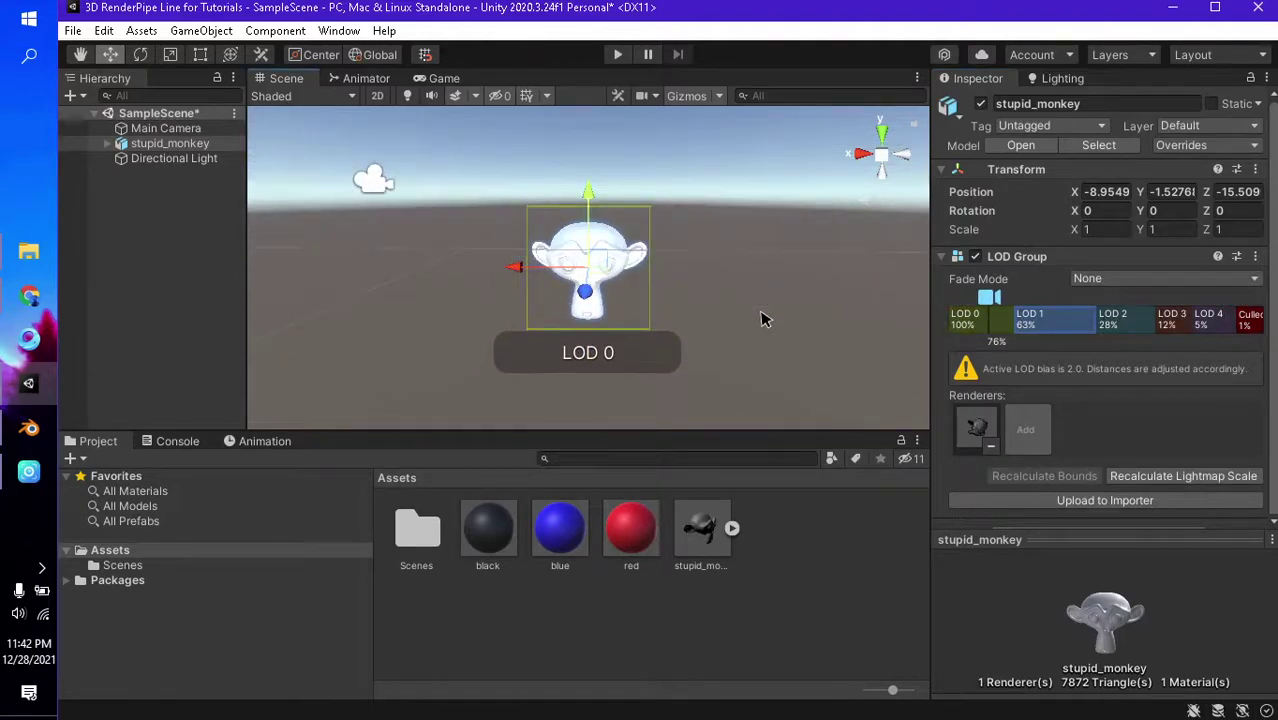
pyautogui.scroll(1, 758, 317)
pyautogui.scroll(-2, 757, 317)
pyautogui.scroll(-1, 757, 317)
pyautogui.scroll(-2, 757, 317)
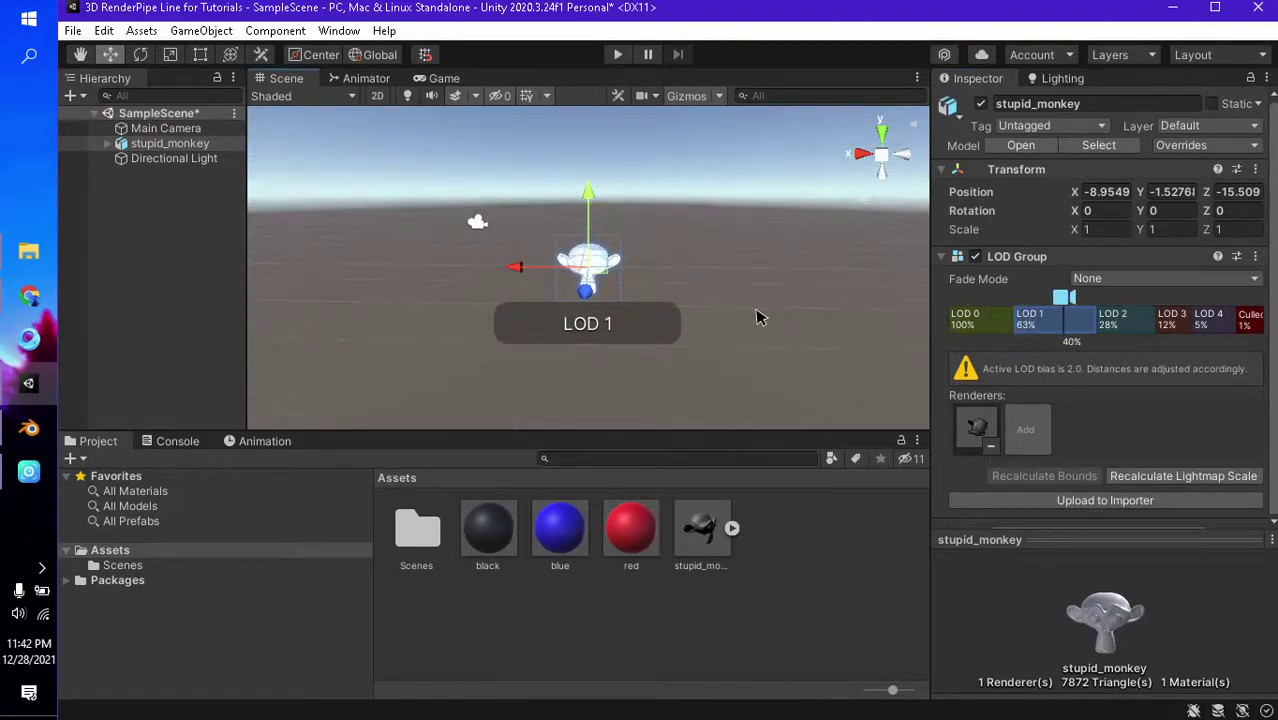
pyautogui.scroll(-2, 757, 317)
pyautogui.scroll(-1, 757, 317)
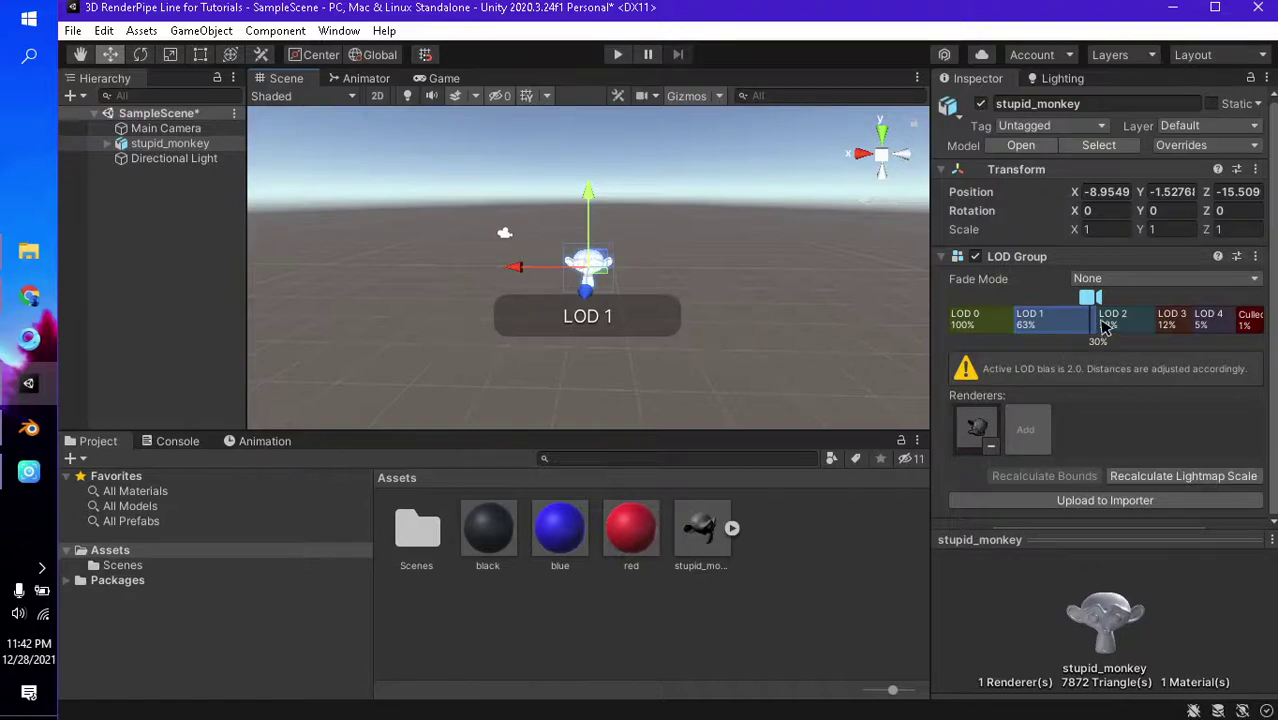
pyautogui.scroll(1, 733, 318)
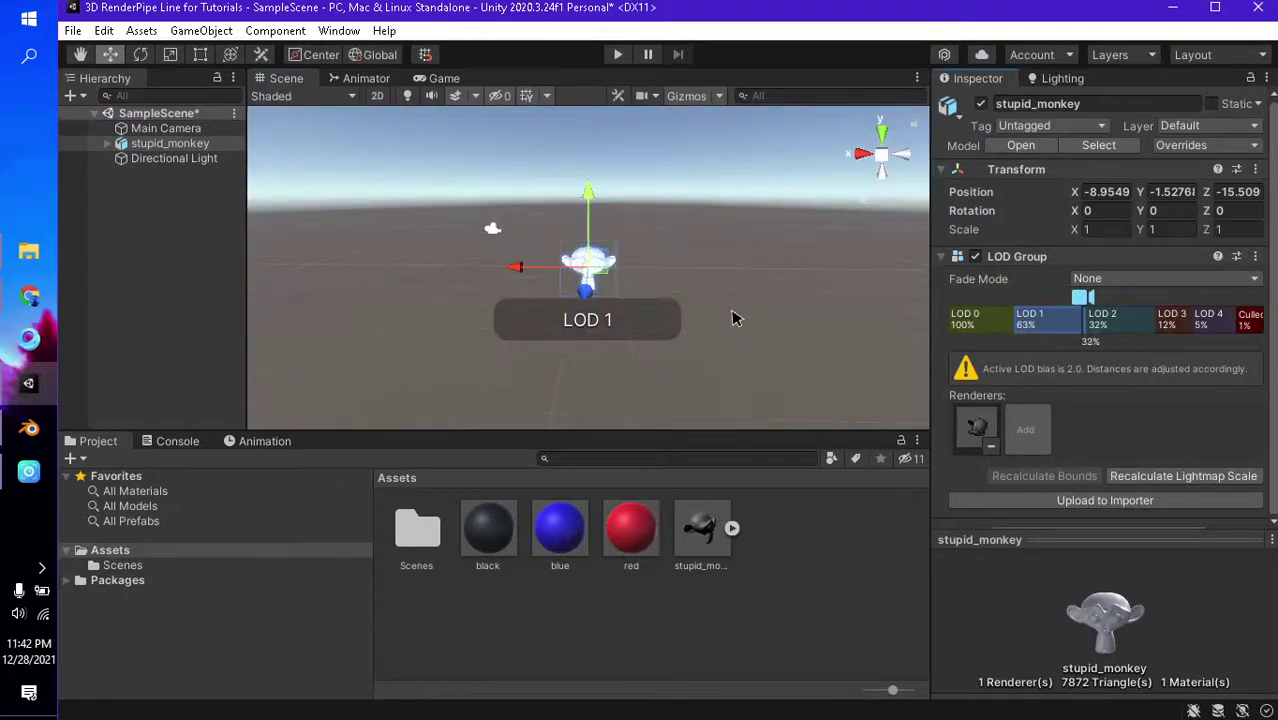
pyautogui.scroll(1, 722, 326)
pyautogui.scroll(2, 706, 316)
pyautogui.scroll(2, 745, 290)
# - Expand stupid_monkey and compare its Suzanne_LOD0 through Suzanne_LOD4 meshes
pyautogui.scroll(3, 742, 292)
pyautogui.click(740, 295)
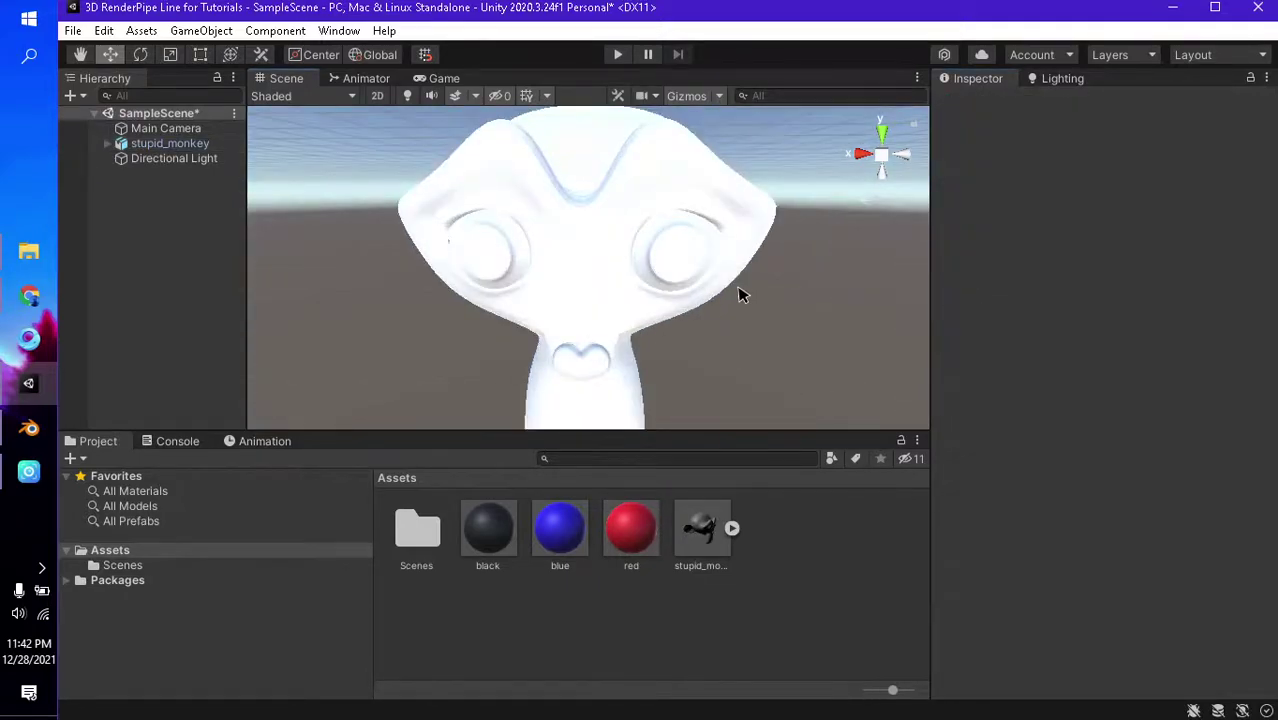
pyautogui.click(107, 143)
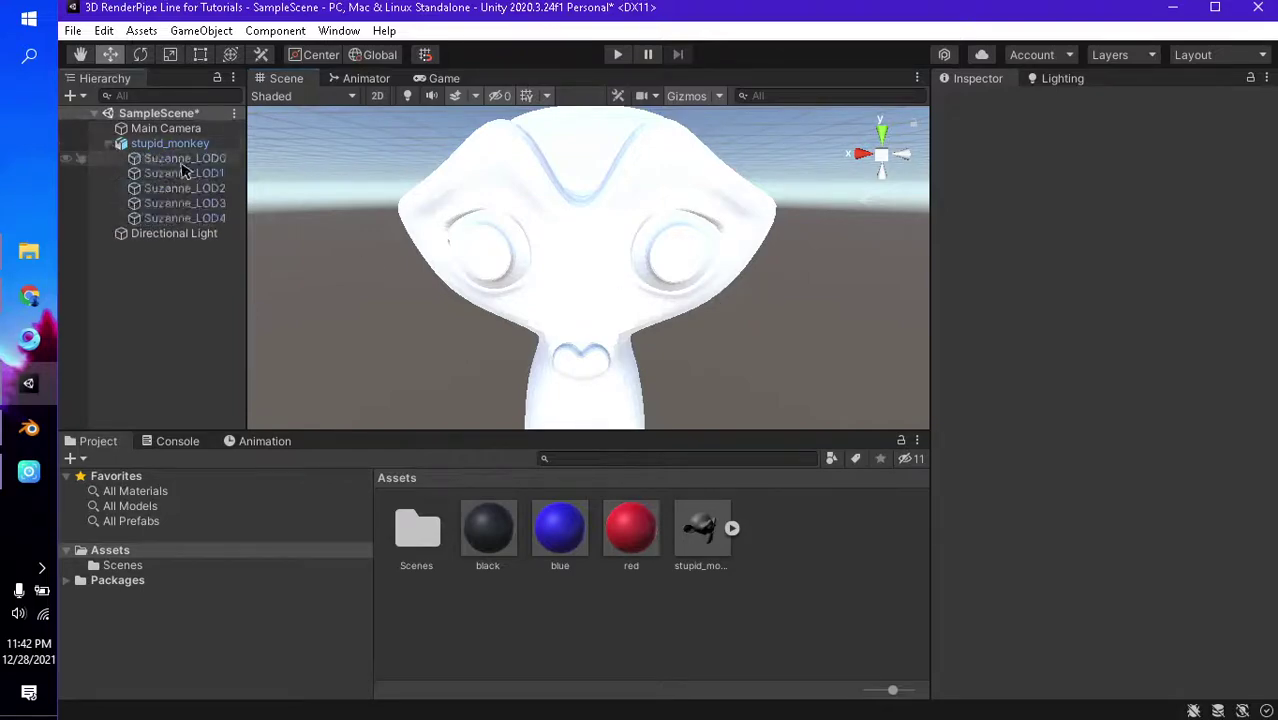
pyautogui.click(186, 160)
pyautogui.press('Down')
pyautogui.press('Down')
pyautogui.press('Down')
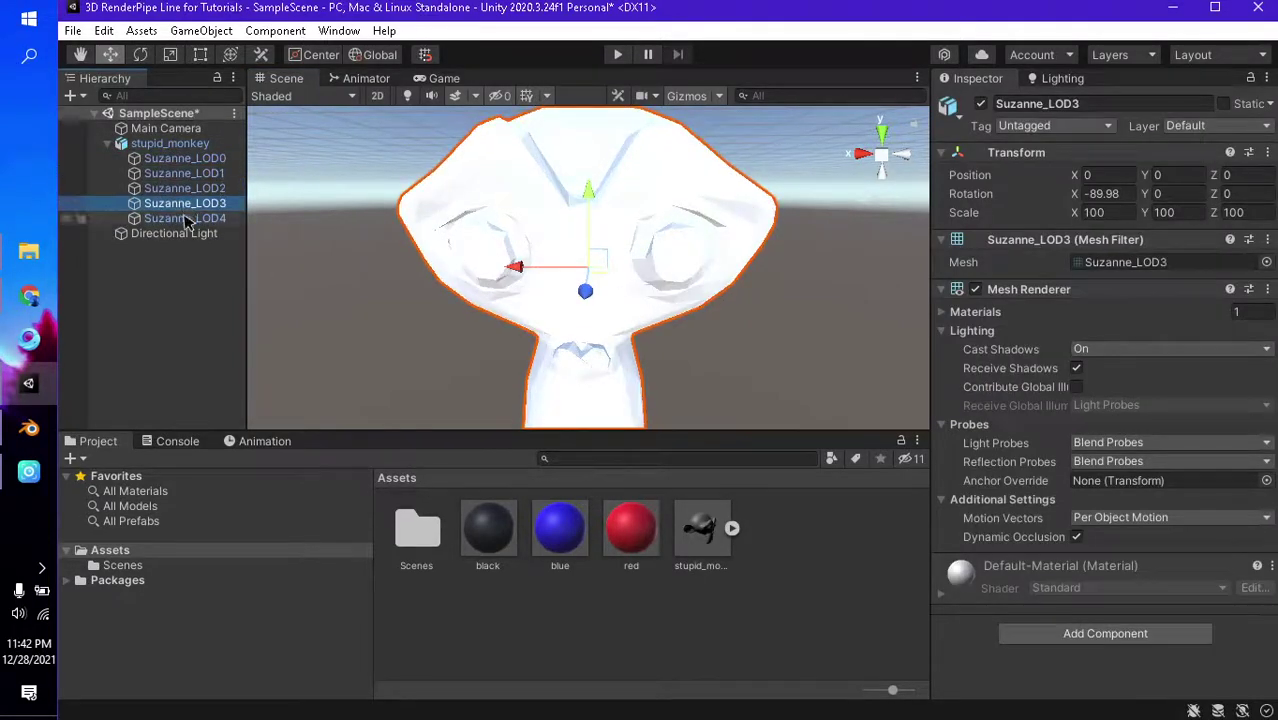
pyautogui.press('Down')
pyautogui.click(185, 160)
pyautogui.click(185, 218)
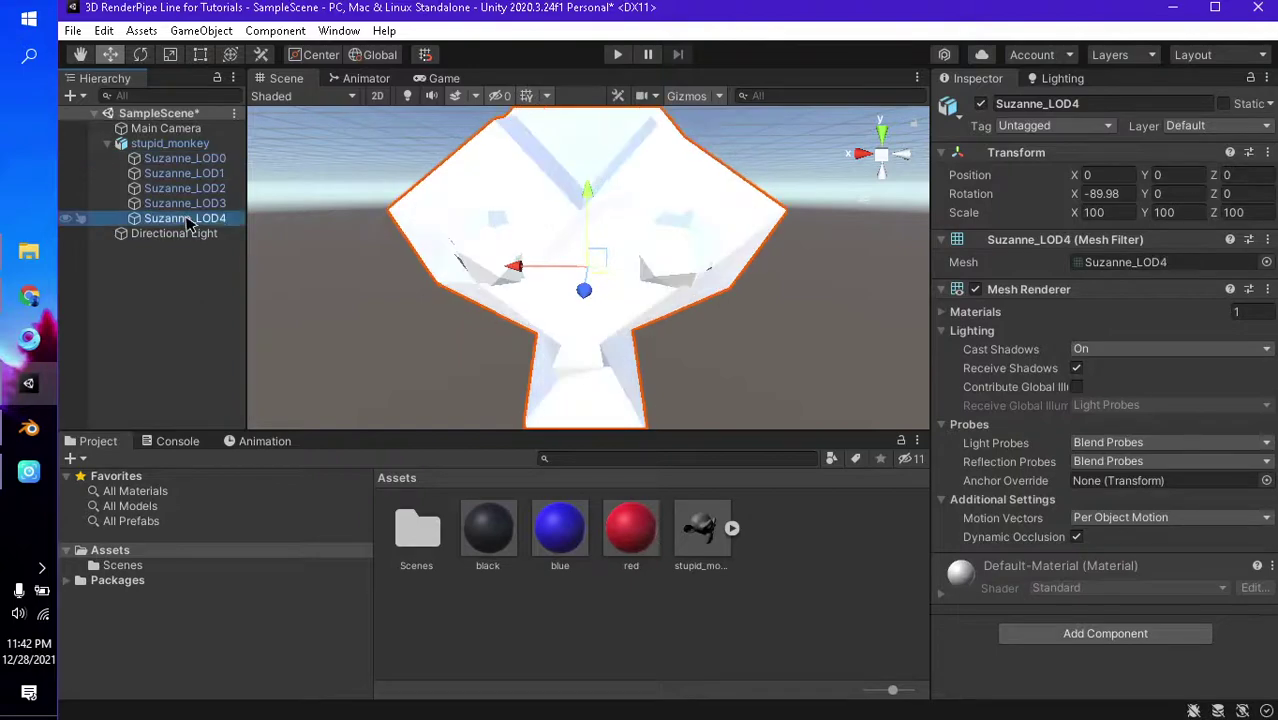
pyautogui.doubleClick(185, 205)
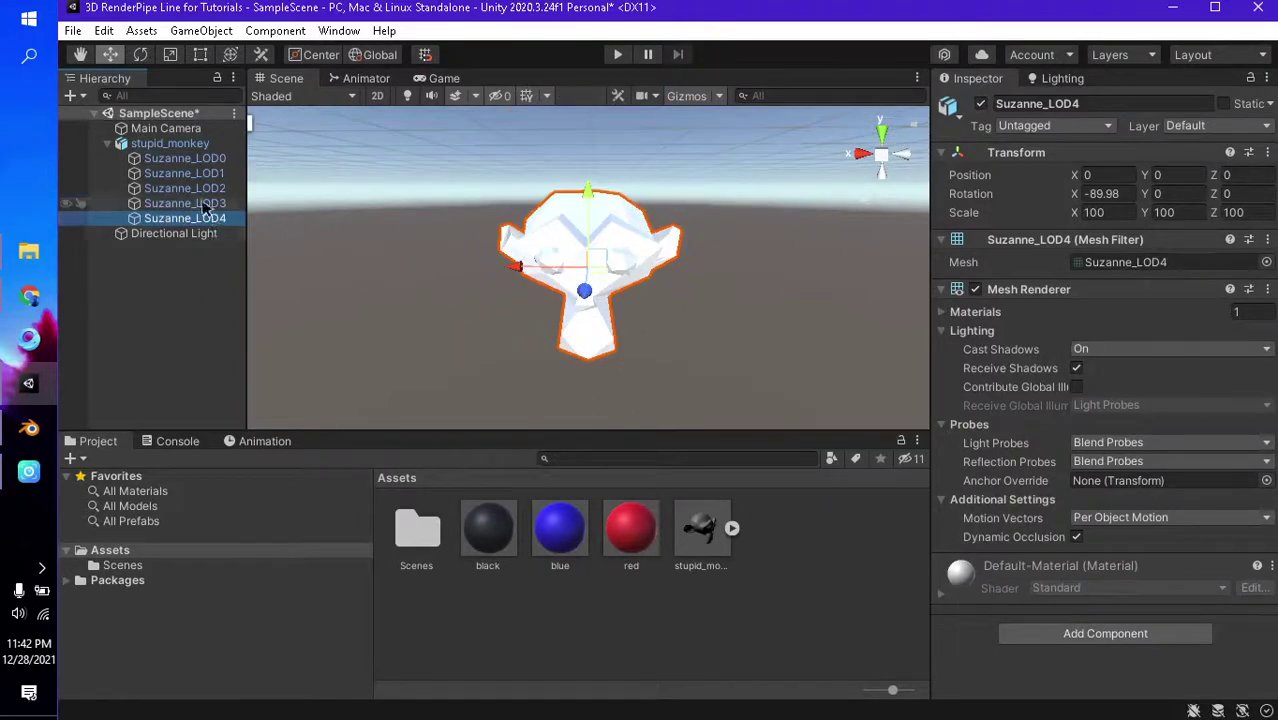
# - Select stupid_monkey and zoom out until it drops to LOD 4
pyautogui.click(182, 145)
pyautogui.scroll(-3, 675, 282)
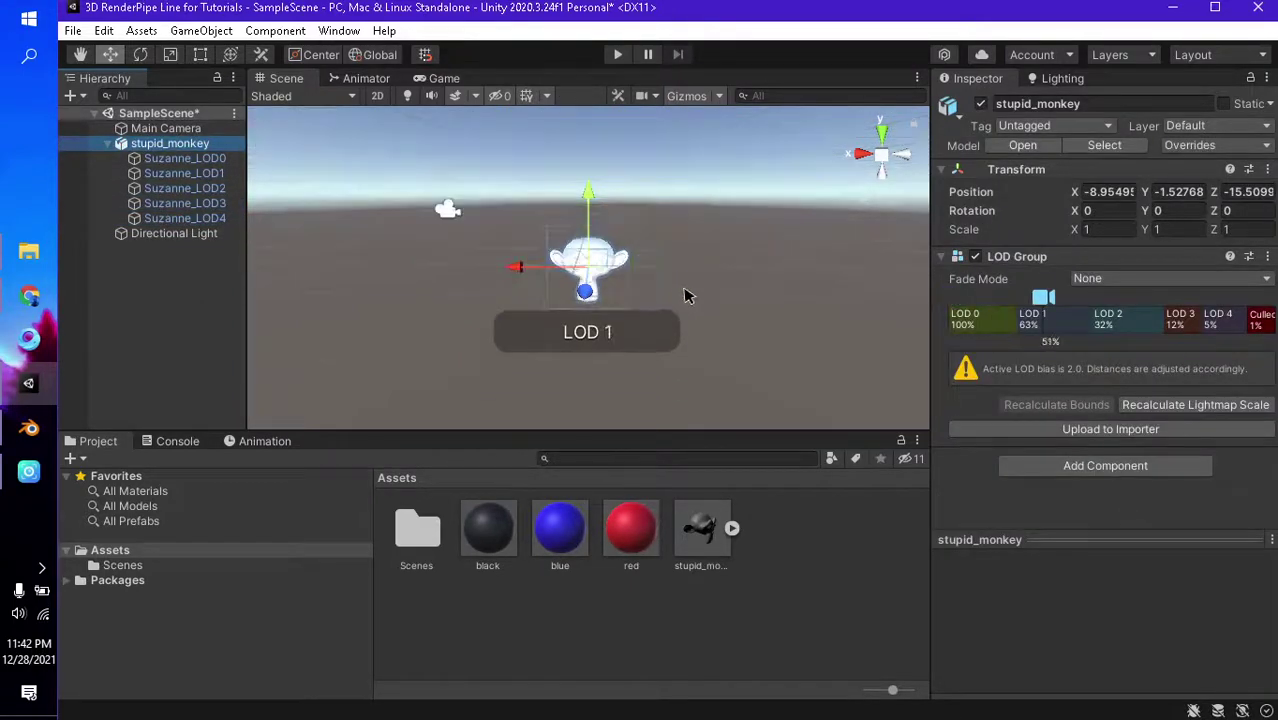
pyautogui.scroll(-1, 685, 291)
pyautogui.scroll(-2, 688, 298)
pyautogui.scroll(-1, 692, 312)
pyautogui.scroll(-2, 692, 313)
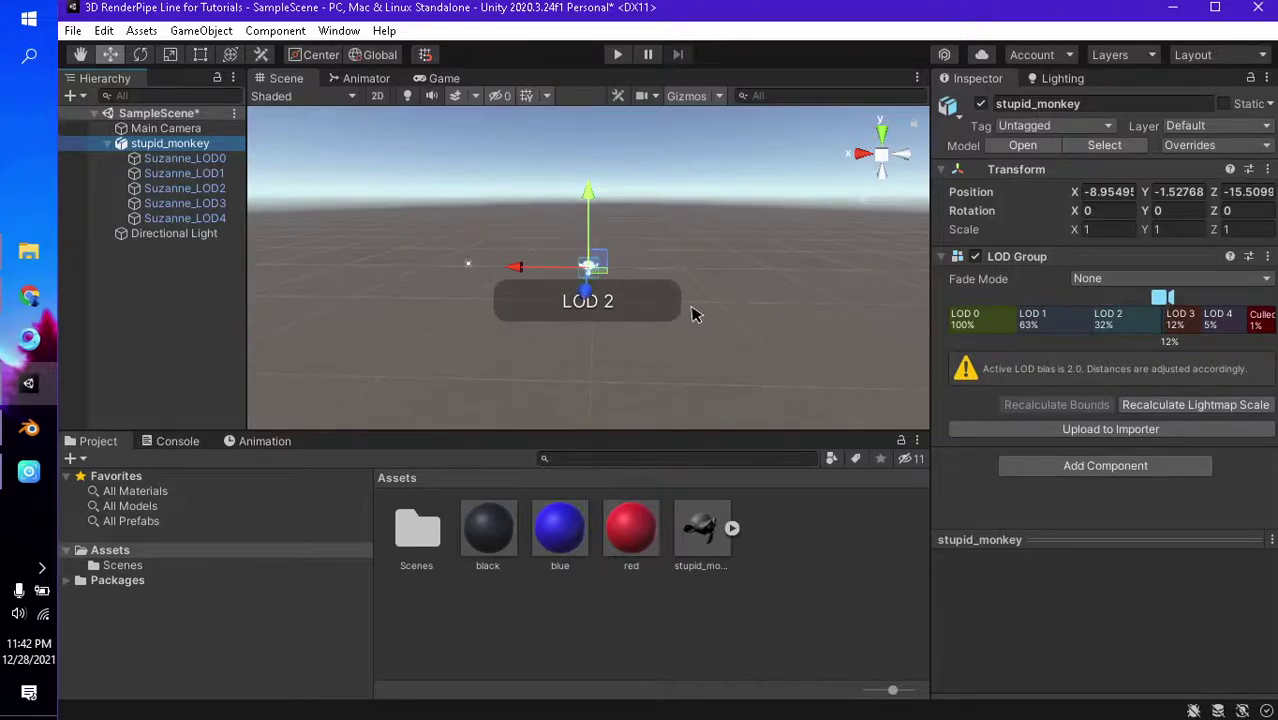
pyautogui.scroll(-1, 690, 313)
pyautogui.scroll(-1, 688, 313)
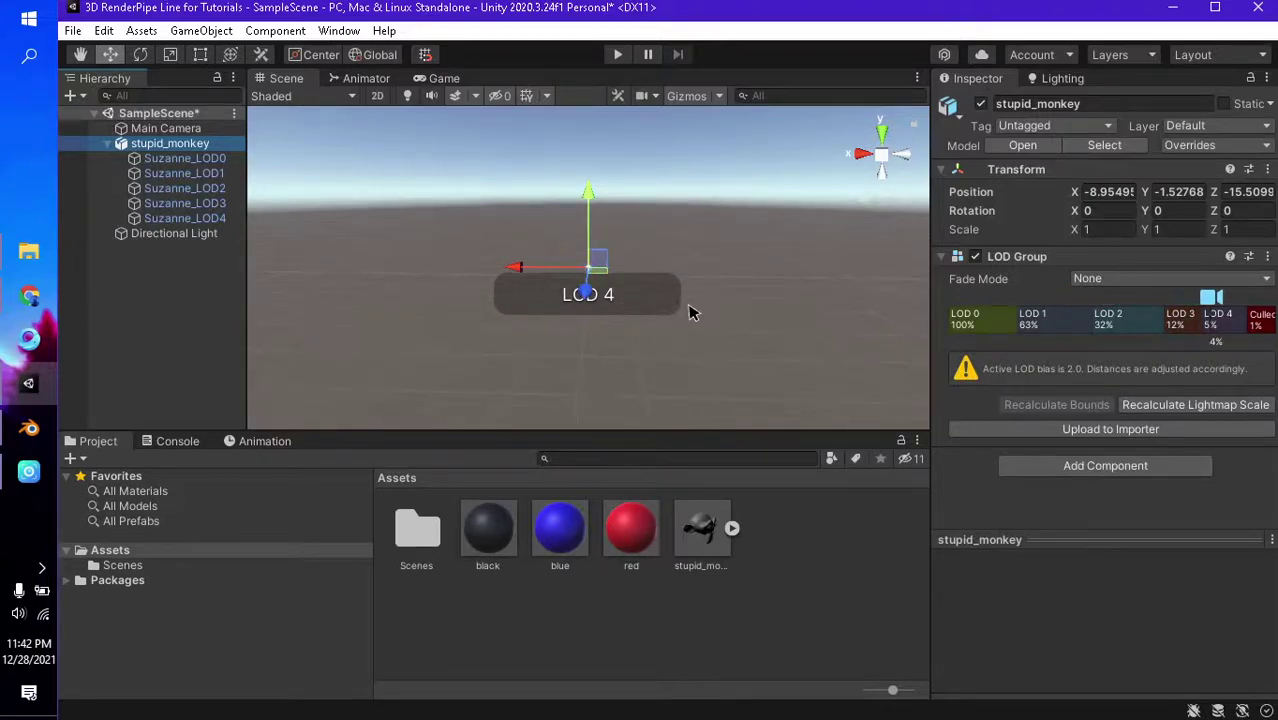
# - Check the Game view, then zoom back in to return to higher-detail LODs
pyautogui.click(440, 79)
pyautogui.click(286, 78)
pyautogui.scroll(2, 617, 275)
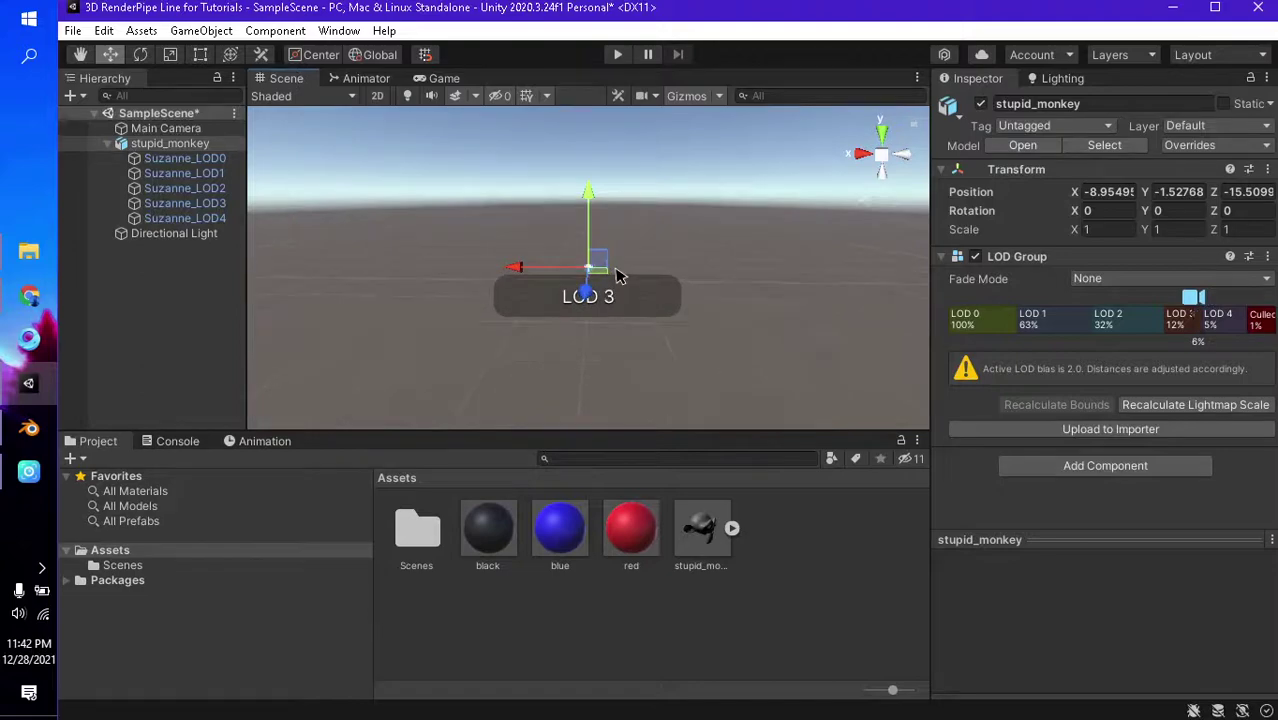
pyautogui.scroll(1, 610, 274)
pyautogui.scroll(2, 407, 270)
pyautogui.scroll(1, 561, 265)
pyautogui.scroll(2, 478, 224)
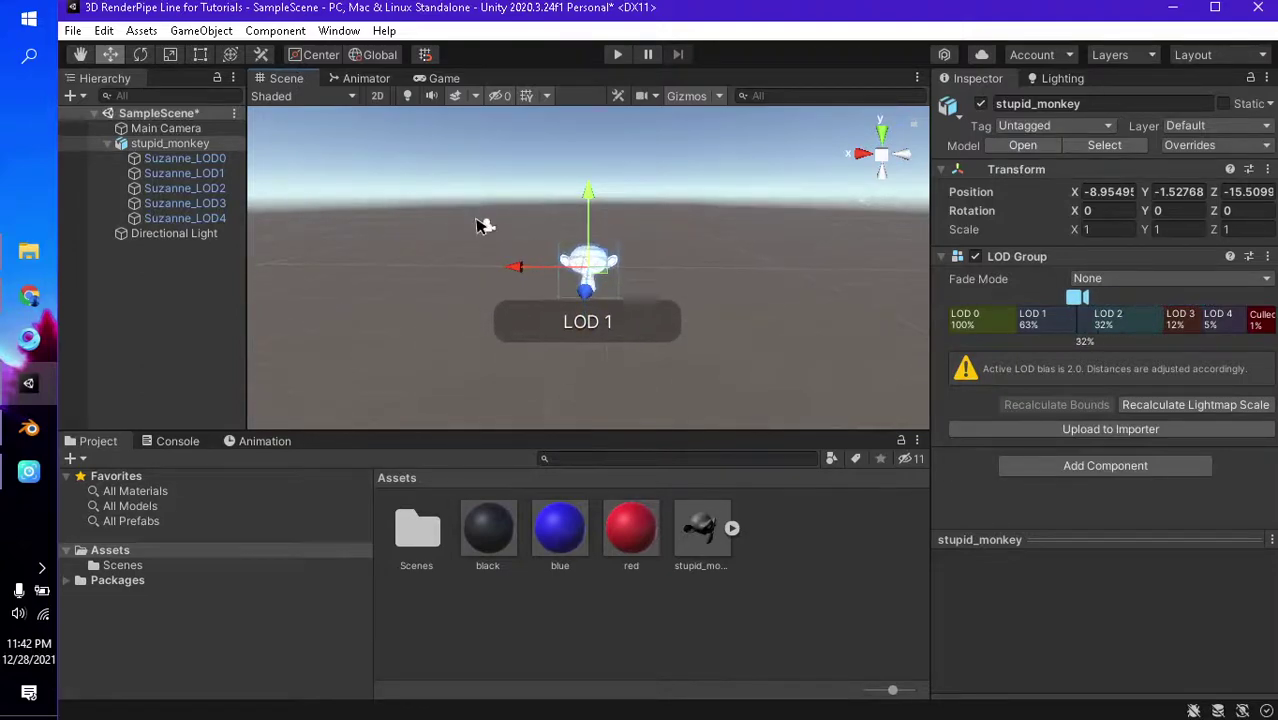
# - Deselect stupid_monkey and select the Main Camera
pyautogui.click(478, 224)
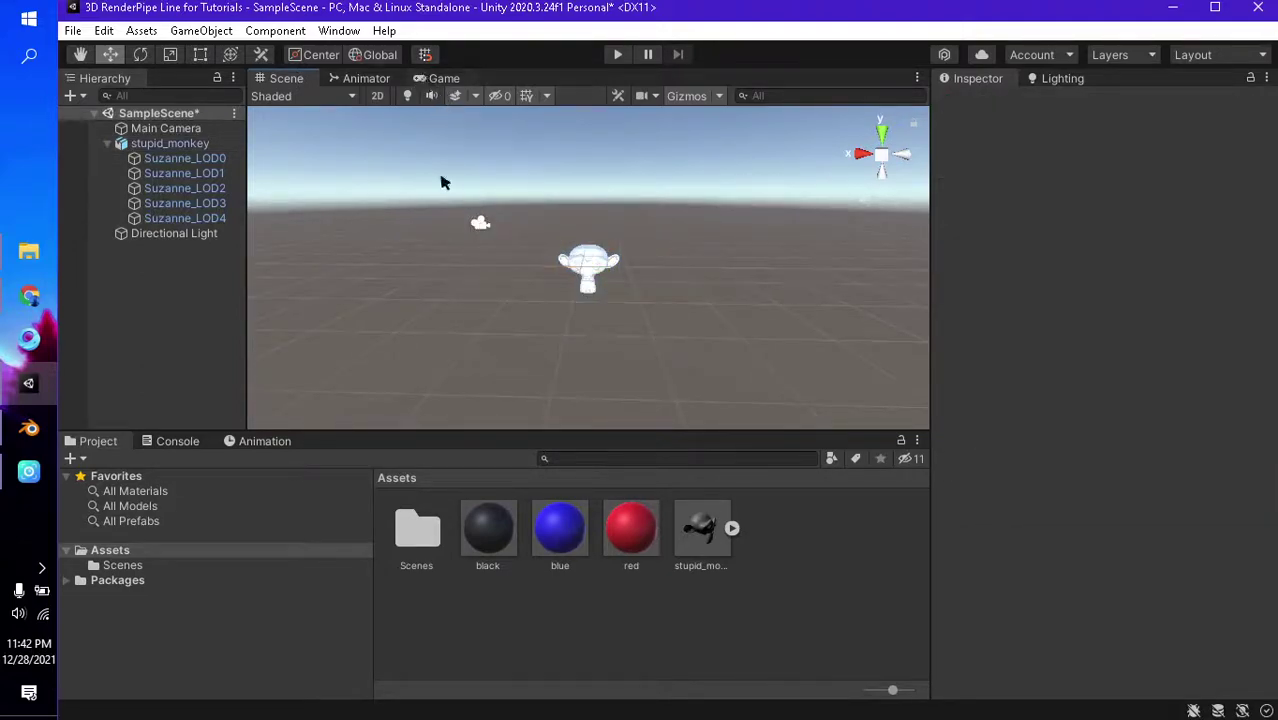
pyautogui.scroll(2, 445, 190)
pyautogui.click(432, 205)
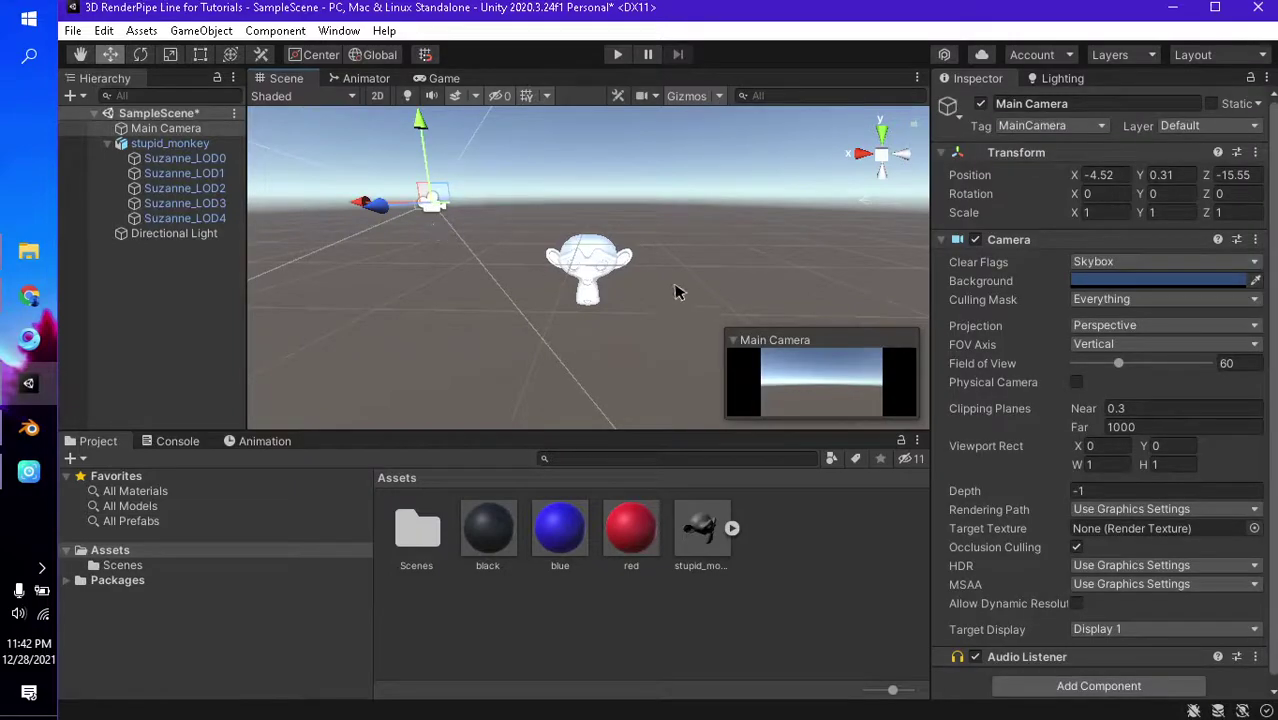
# - Deselect the Main Camera and select stupid_monkey with its five LOD meshes expanded
pyautogui.scroll(2, 565, 288)
pyautogui.scroll(2, 656, 288)
pyautogui.click(762, 265)
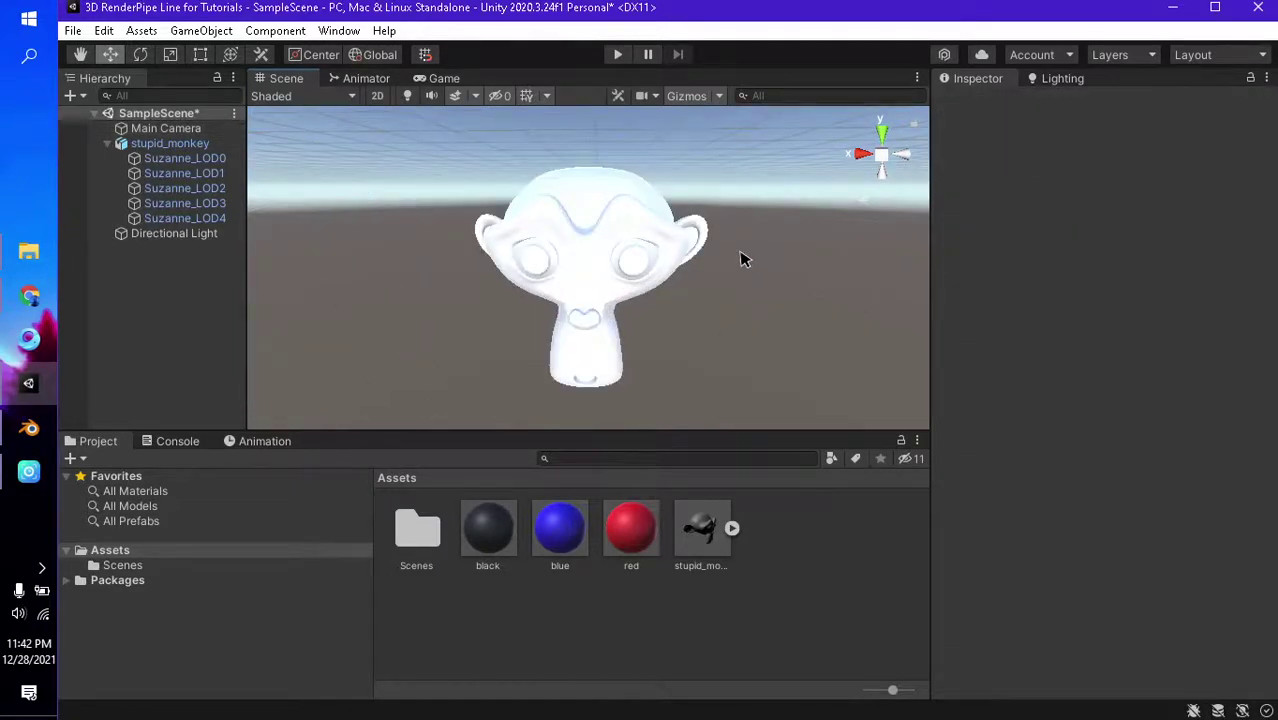
pyautogui.click(107, 145)
pyautogui.click(117, 146)
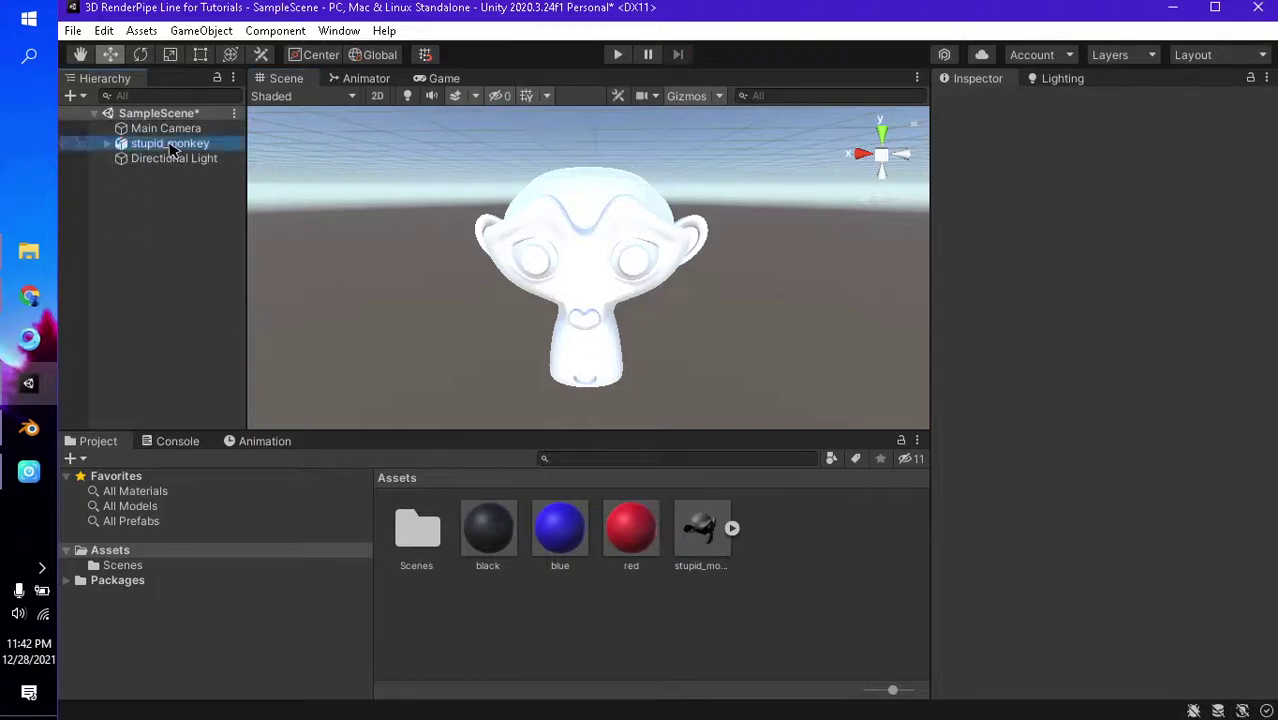
pyautogui.click(109, 146)
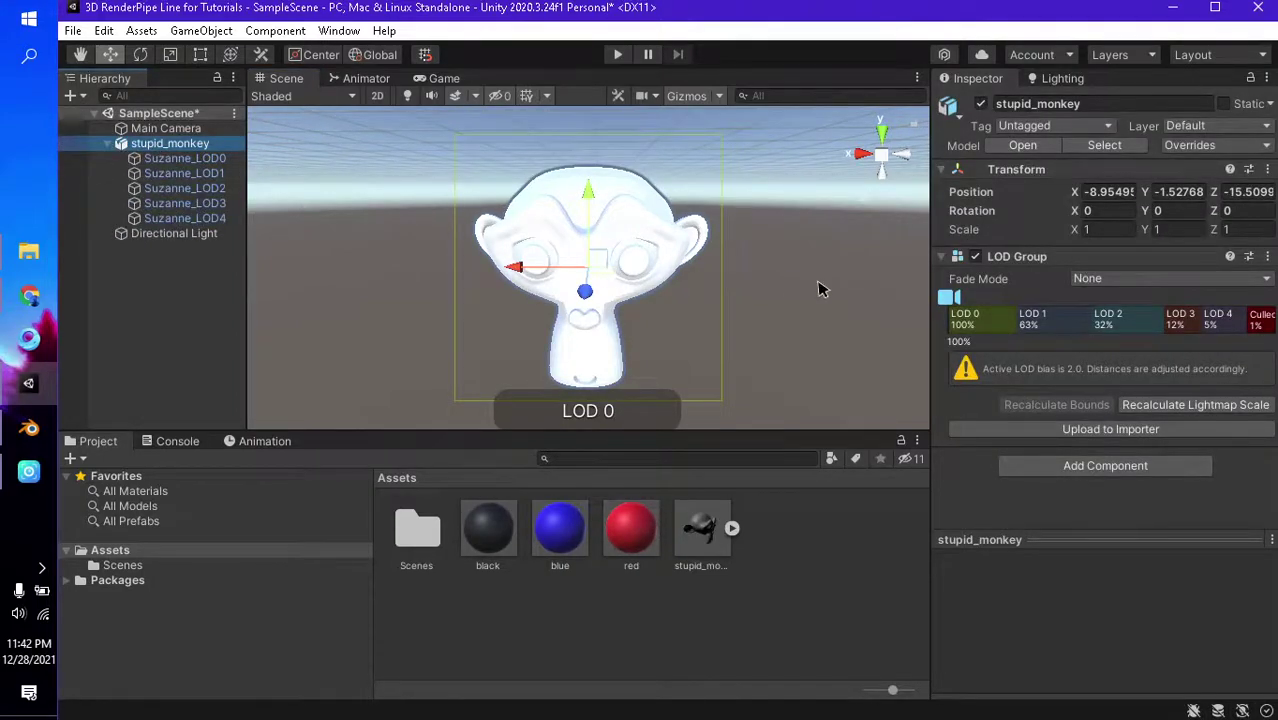
# - Zoom and orbit to a close front view of the full-detail LOD 0 monkey
pyautogui.scroll(5, 818, 289)
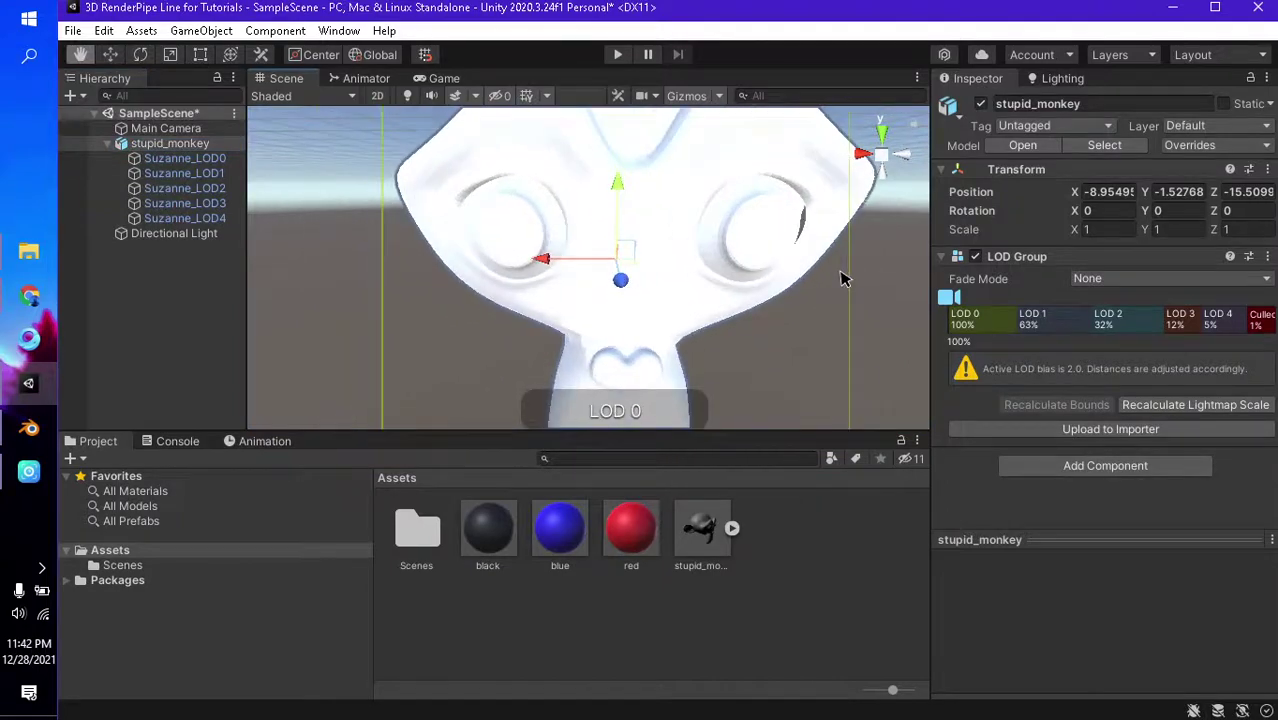
pyautogui.scroll(-3, 840, 278)
pyautogui.keyDown('alt'); pyautogui.moveTo(836, 274); pyautogui.dragTo(872, 294); pyautogui.keyUp('alt')
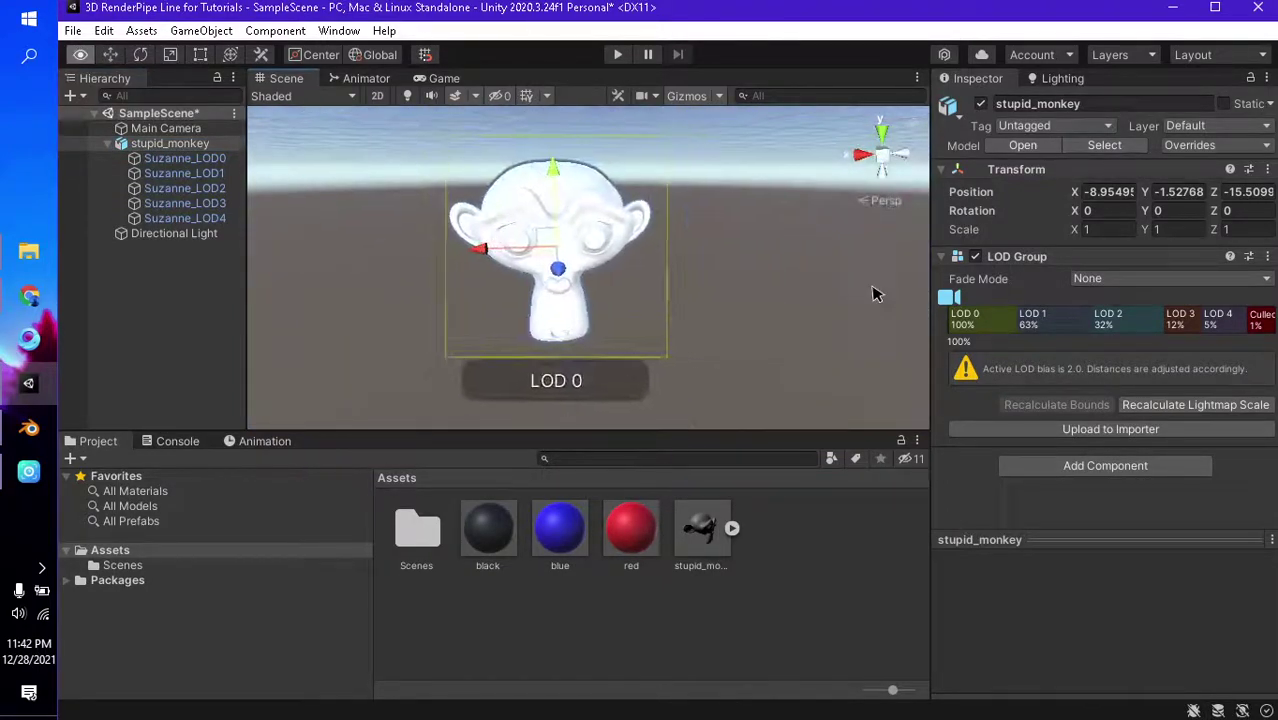
pyautogui.click(28, 470)
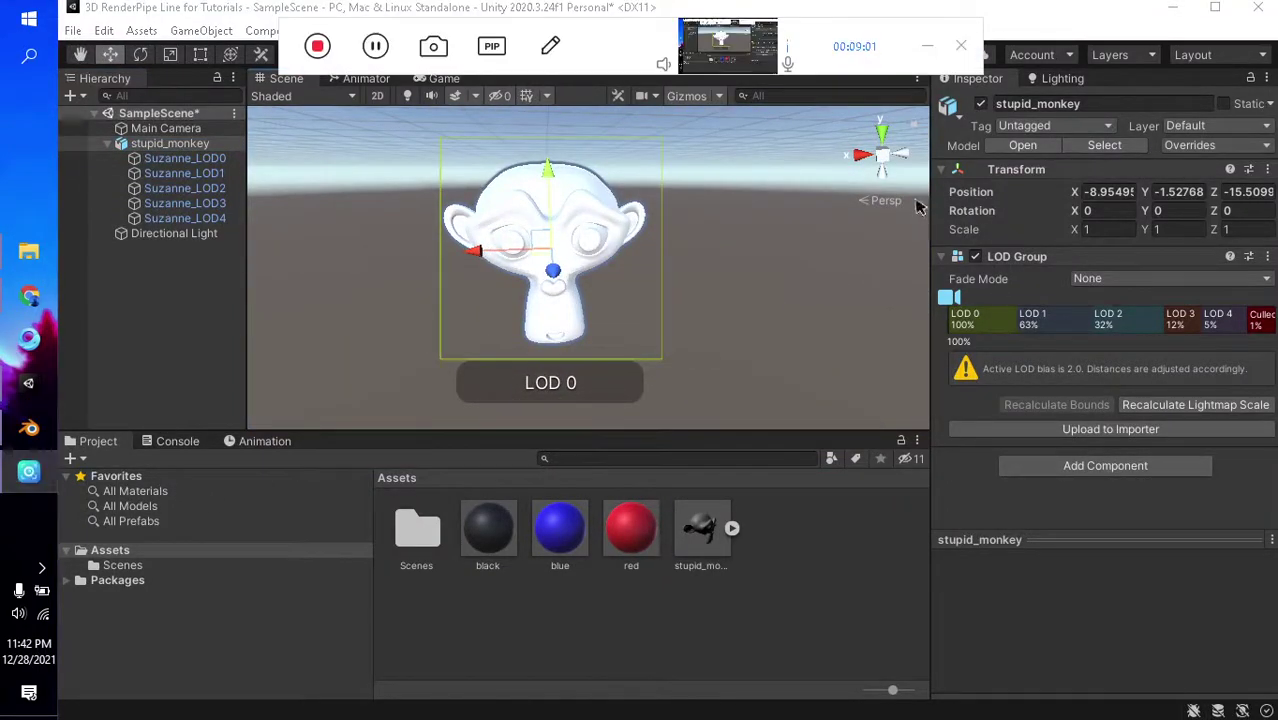
pyautogui.click(926, 48)
pyautogui.scroll(-2, 742, 256)
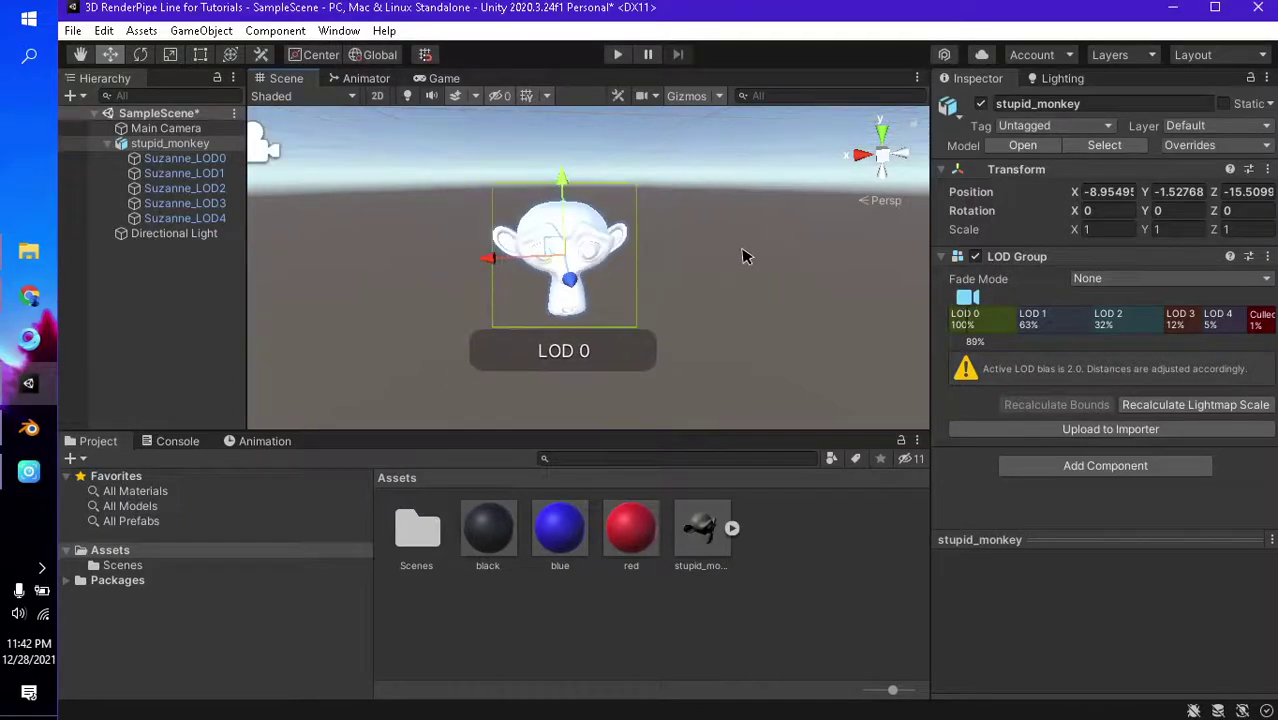
# - Inspect the Suzanne_LOD0 mesh and its black material
pyautogui.click(185, 158)
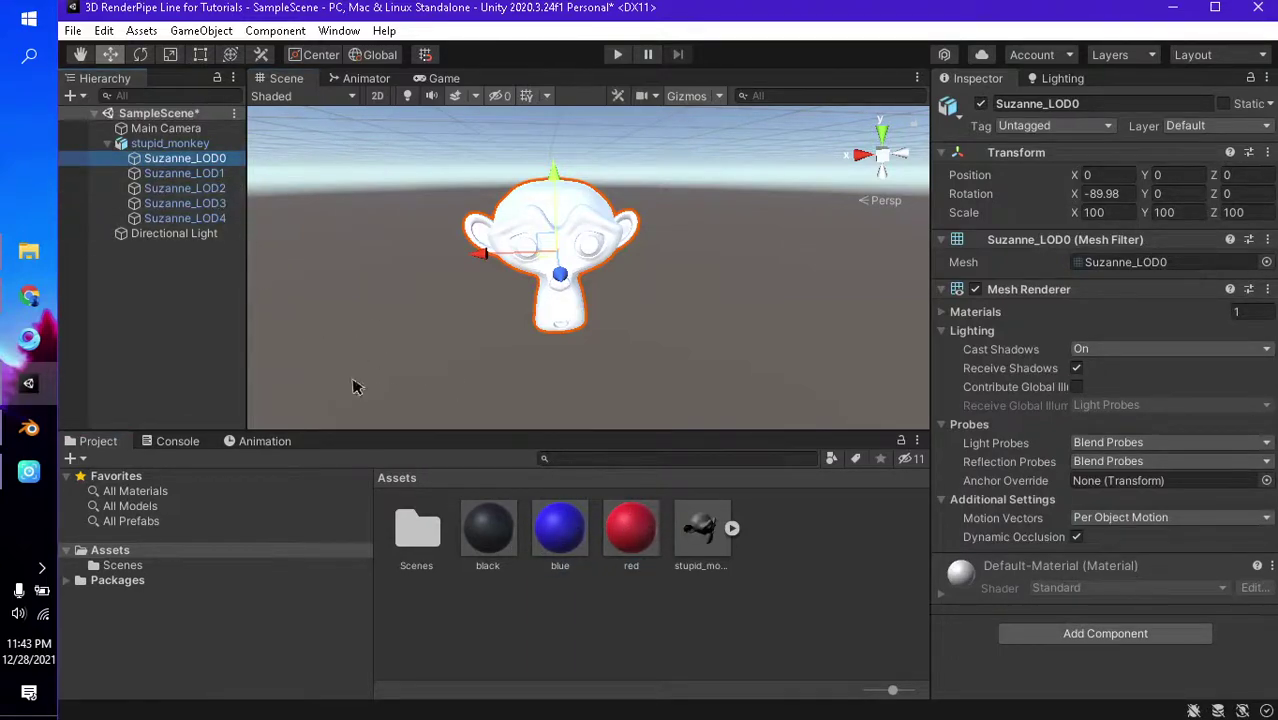
pyautogui.click(478, 515)
pyautogui.click(190, 158)
pyautogui.scroll(2, 585, 337)
# - With stupid_monkey selected, zoom out until it switches to blue LOD 1, then red LOD 2
pyautogui.click(590, 340)
pyautogui.scroll(-3, 693, 295)
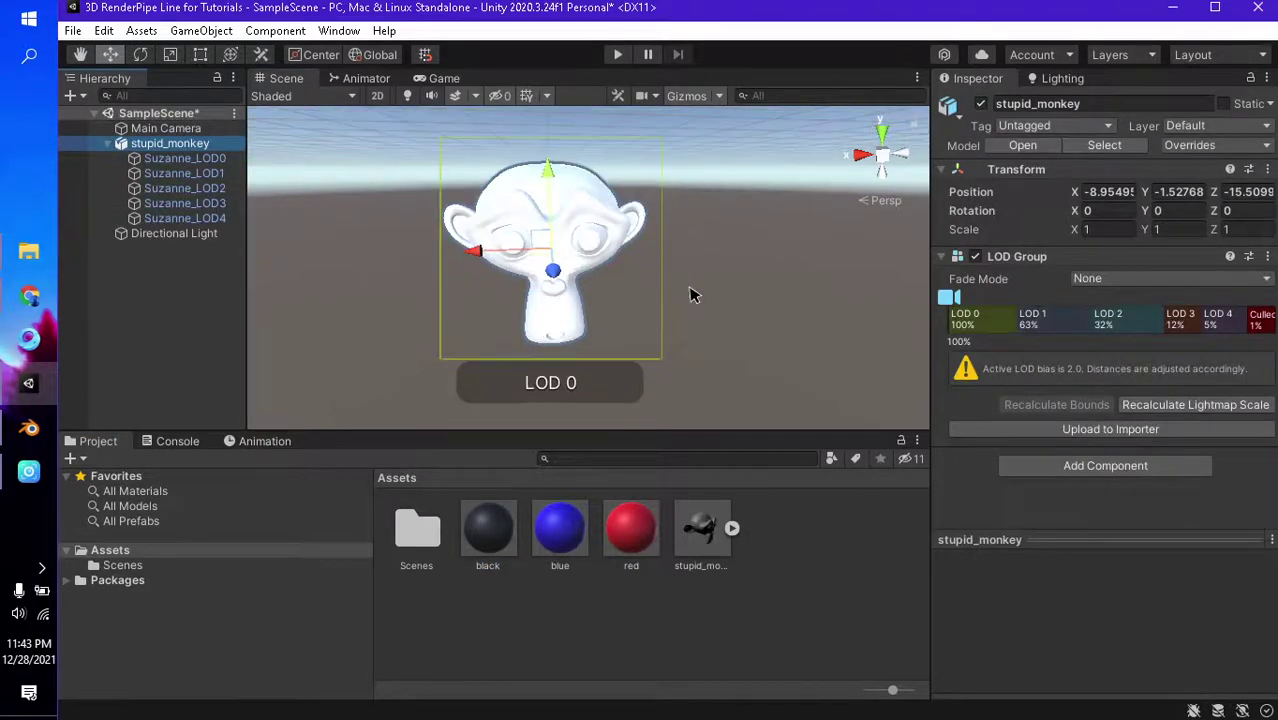
pyautogui.scroll(-2, 693, 295)
pyautogui.scroll(-1, 693, 295)
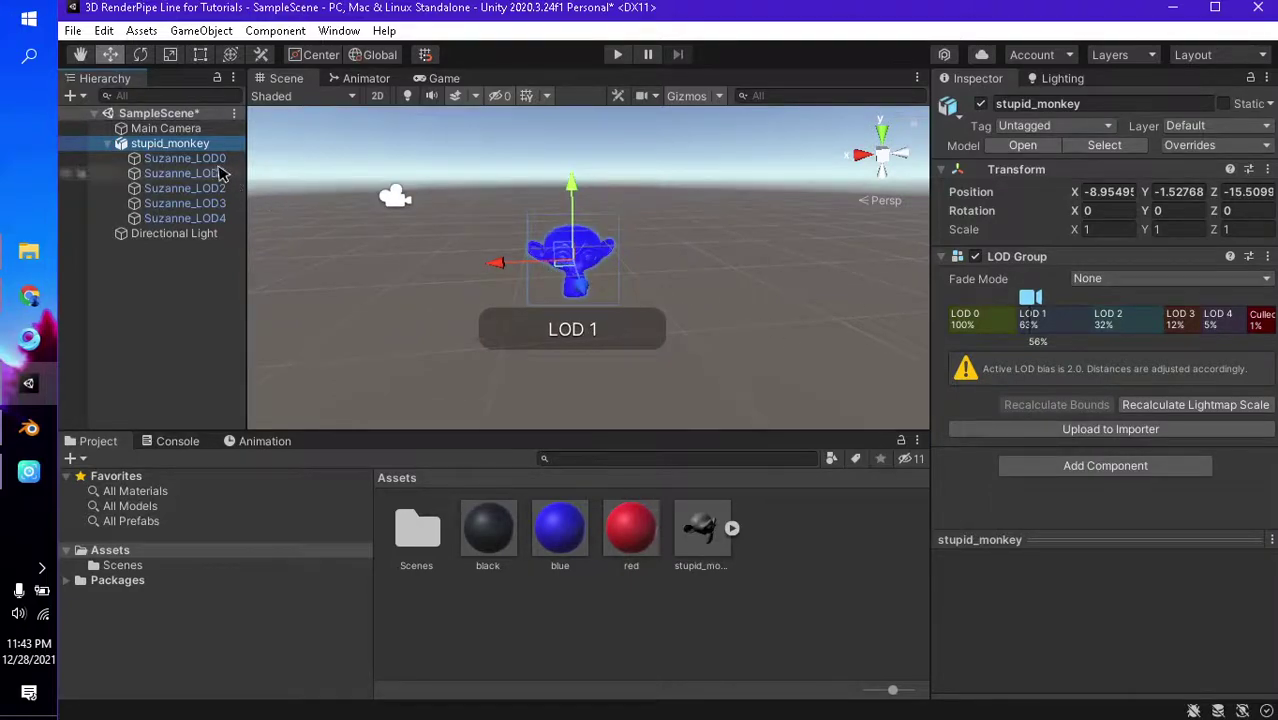
pyautogui.scroll(-1, 633, 333)
pyautogui.scroll(-2, 632, 335)
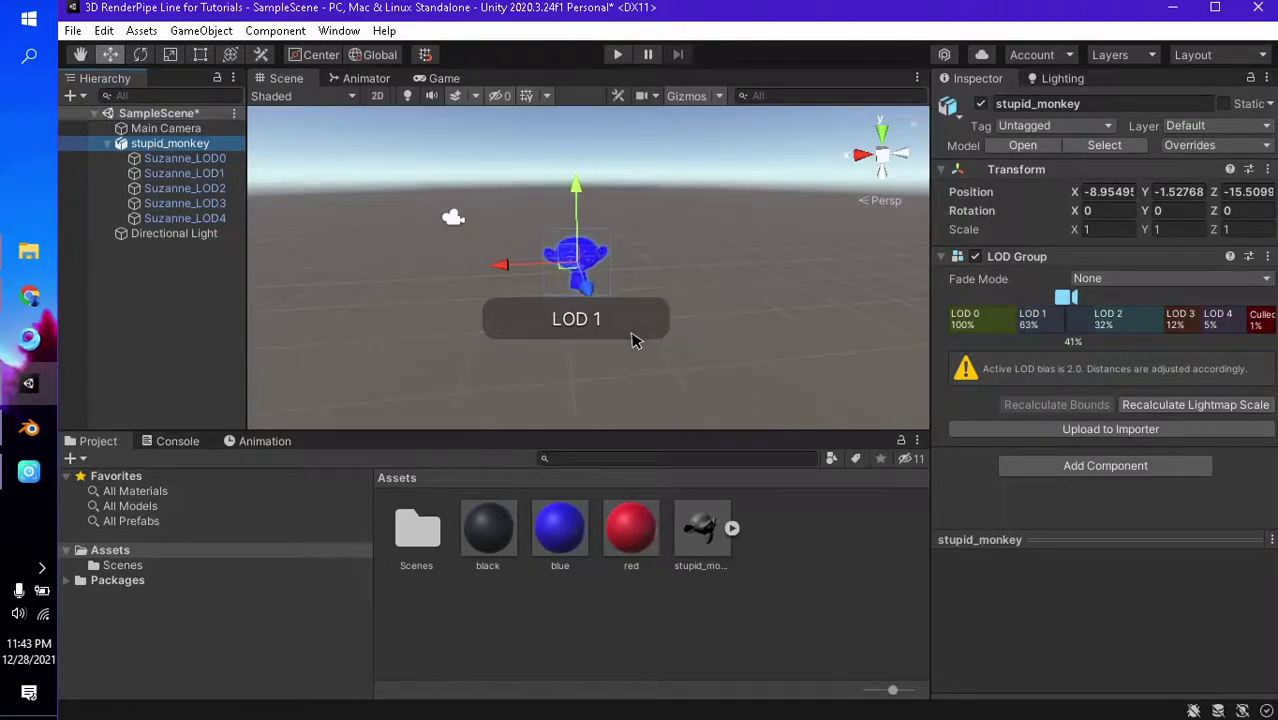
pyautogui.scroll(-1, 632, 340)
pyautogui.scroll(-1, 632, 340)
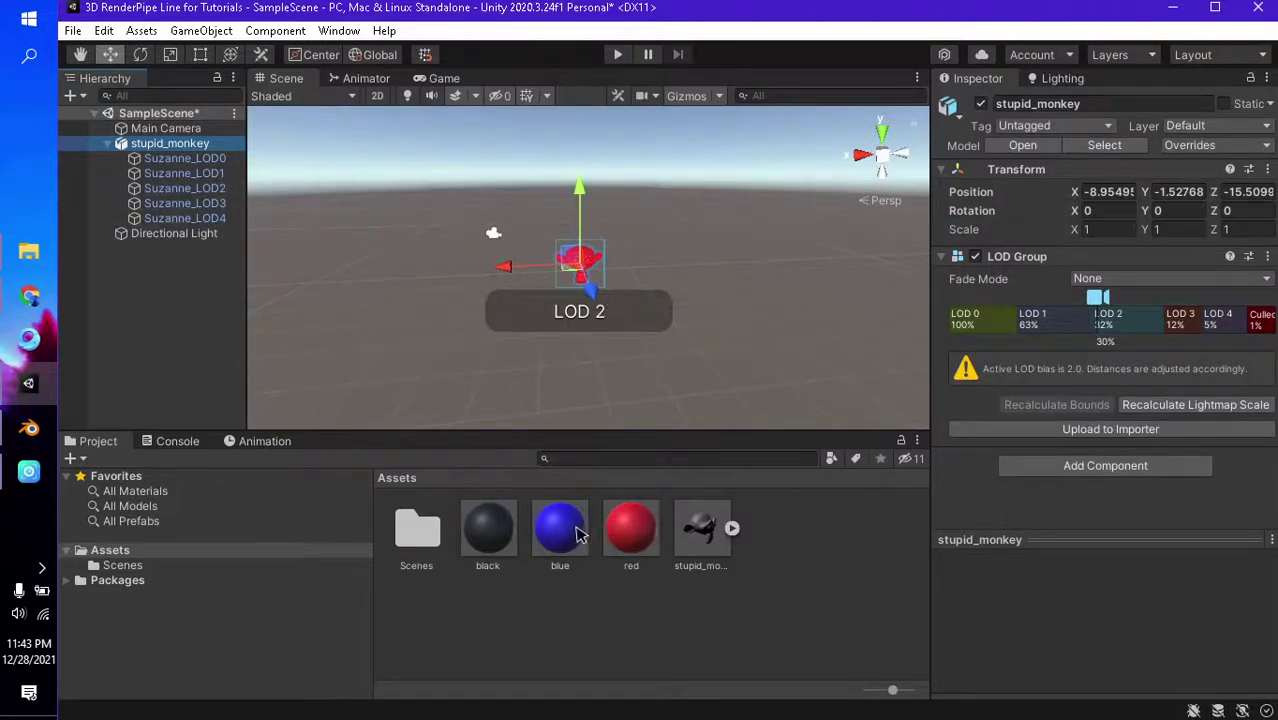
# - Apply the blue material to Suzanne_LOD2 and zoom out until the monkey reaches LOD 3
pyautogui.moveTo(578, 535); pyautogui.dragTo(216, 190)
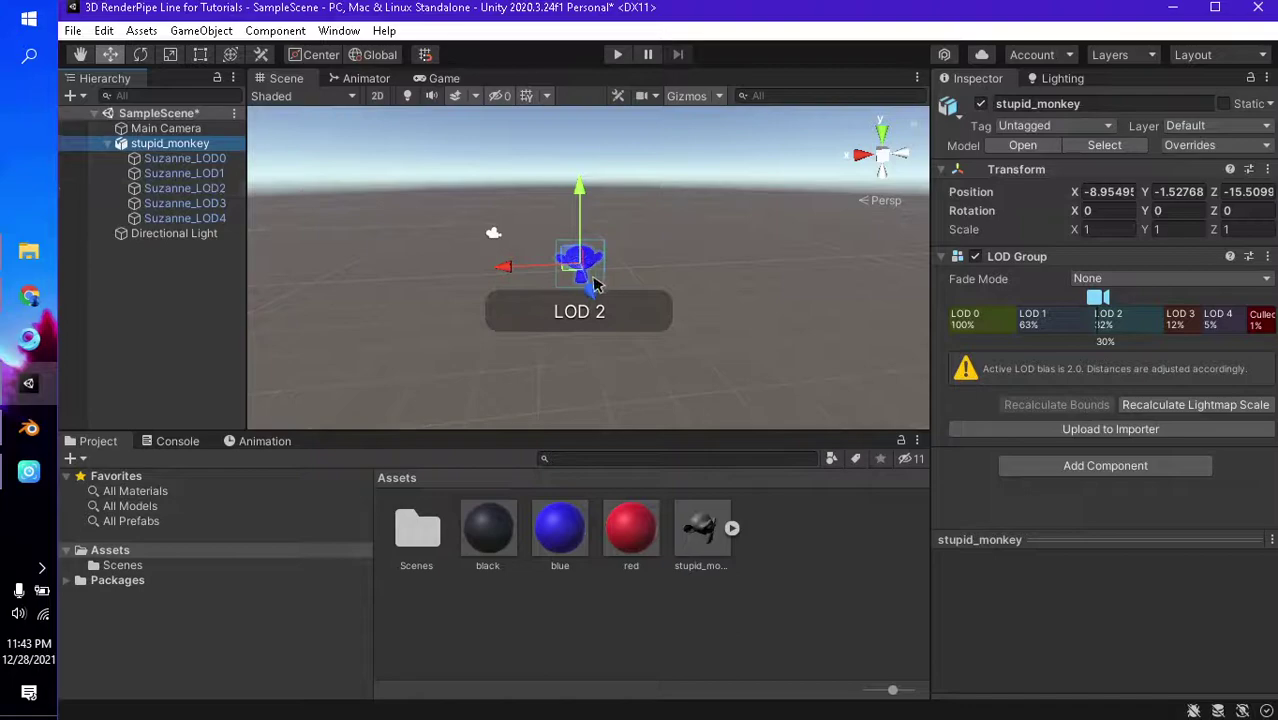
pyautogui.scroll(-3, 617, 302)
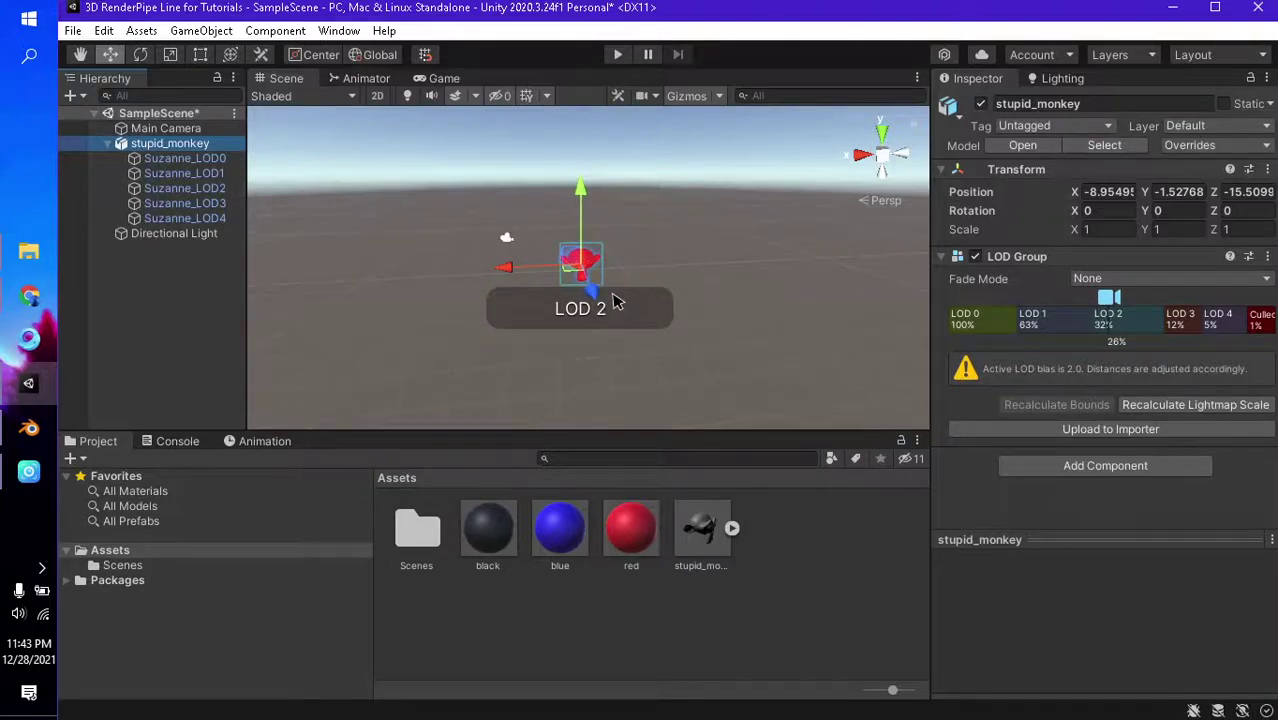
pyautogui.scroll(-2, 617, 302)
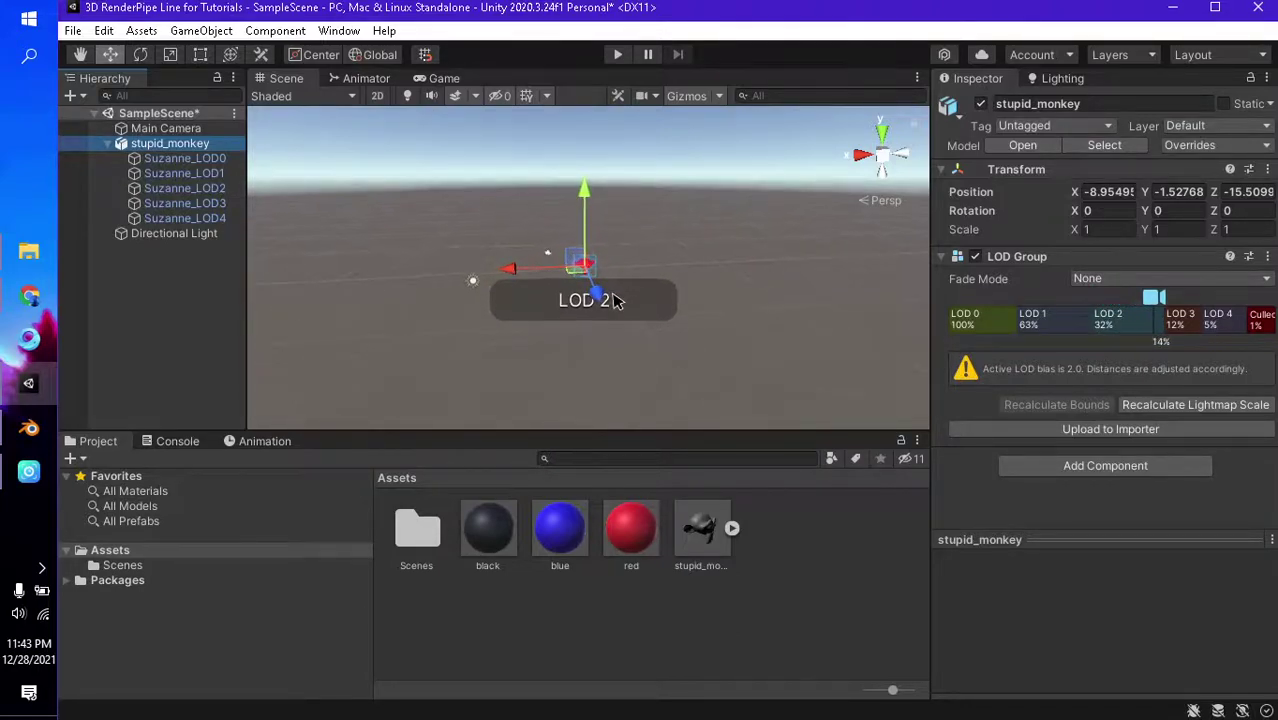
pyautogui.scroll(-2, 617, 302)
pyautogui.scroll(-1, 617, 302)
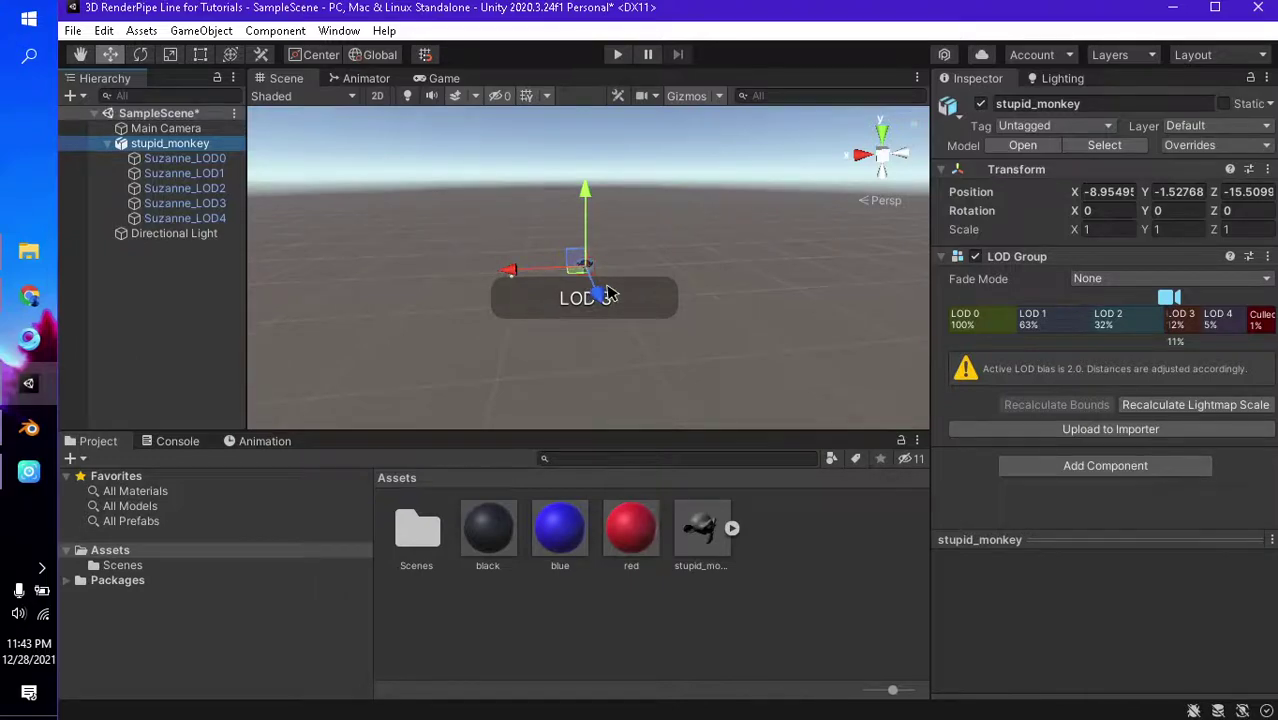
# - Frame and orbit the monkey until it shows the full-detail LOD 0 mesh at 72%
pyautogui.press('f')
pyautogui.scroll(-2, 670, 283)
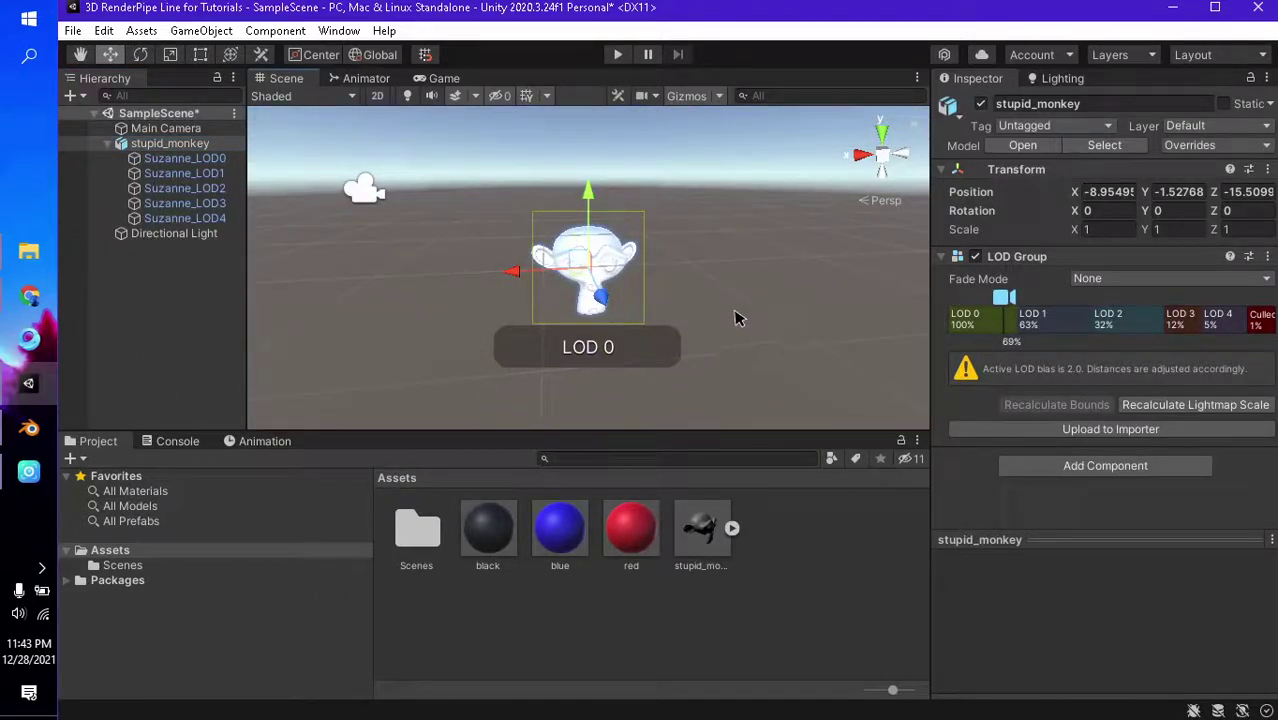
pyautogui.keyDown('alt'); pyautogui.moveTo(734, 318); pyautogui.dragTo(598, 247); pyautogui.keyUp('alt')
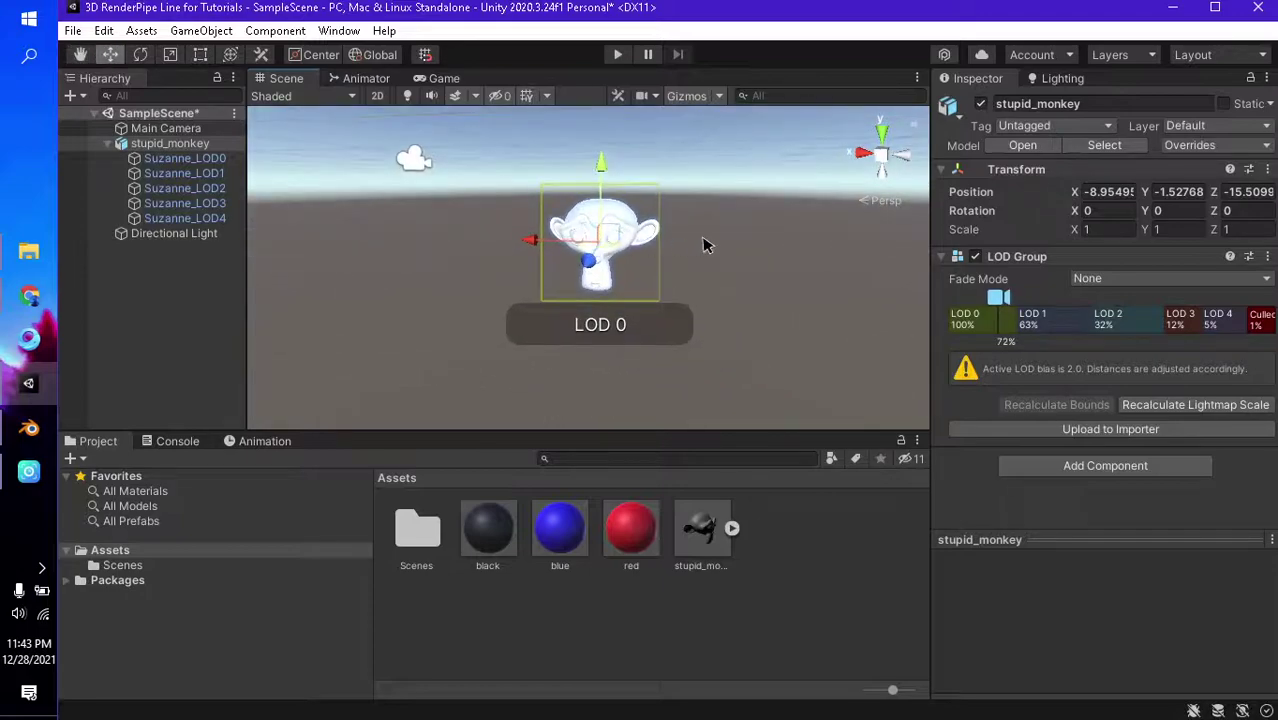
pyautogui.scroll(2, 703, 245)
pyautogui.scroll(-2, 703, 245)
pyautogui.click(28, 471)
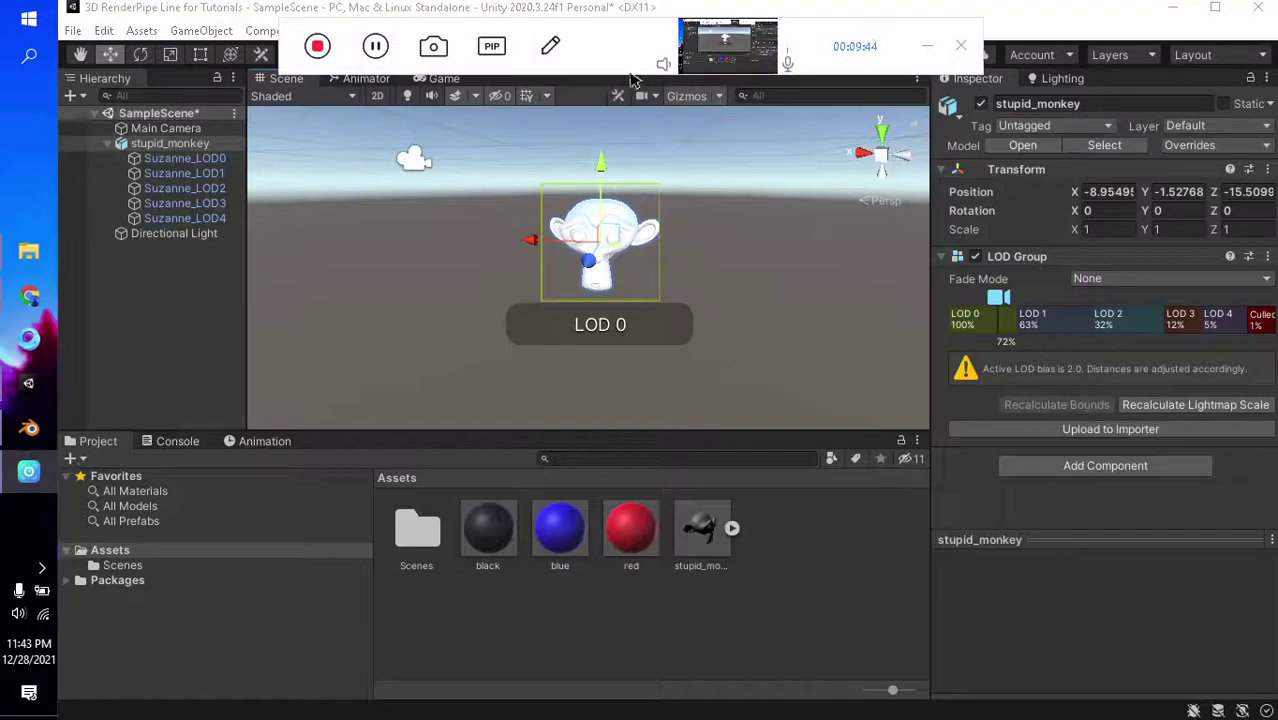